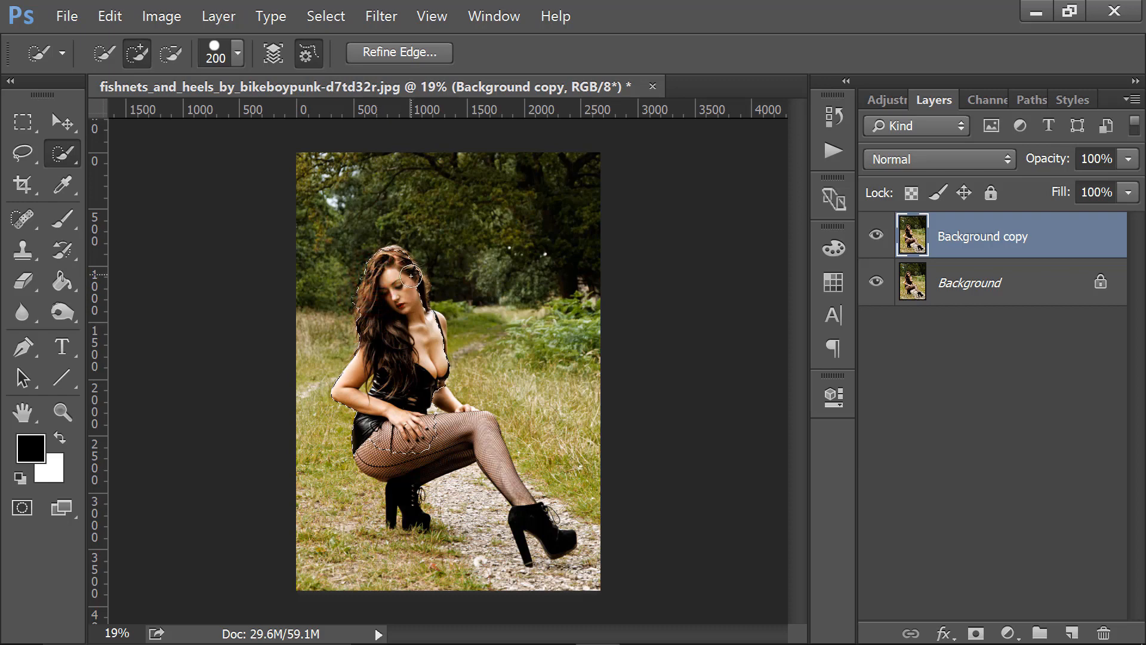
# - Extend the quick selection over the woman's head, neck, legs and front boot, subtracting the spill beside her neck
pyautogui.moveTo(394, 258); pyautogui.dragTo(411, 282)
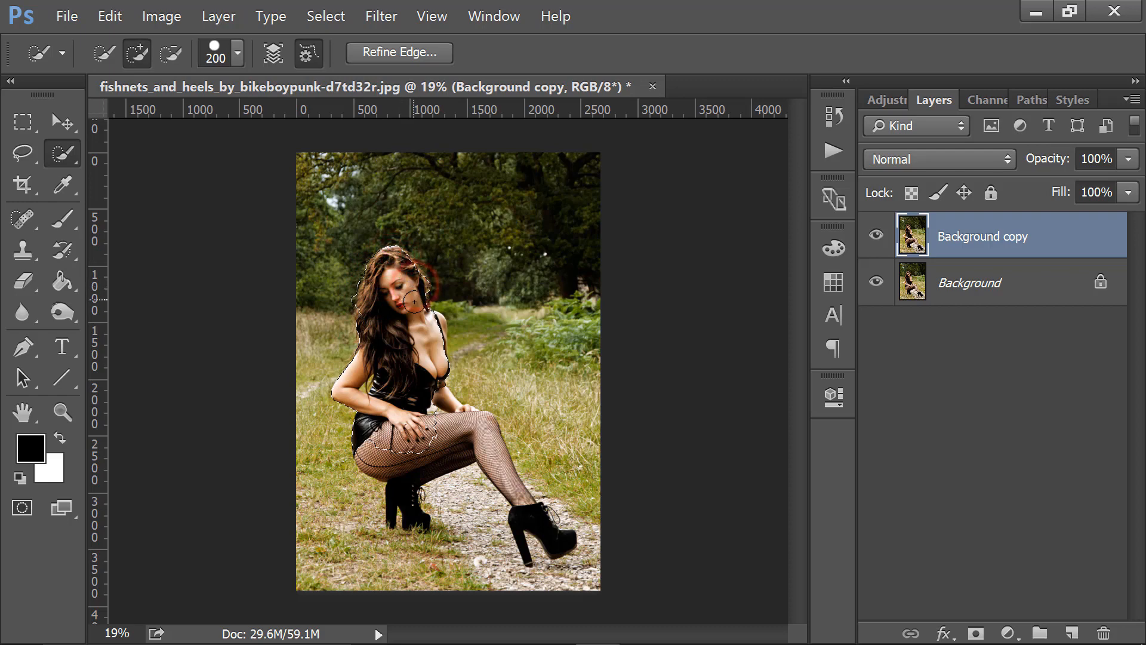
pyautogui.click(418, 304)
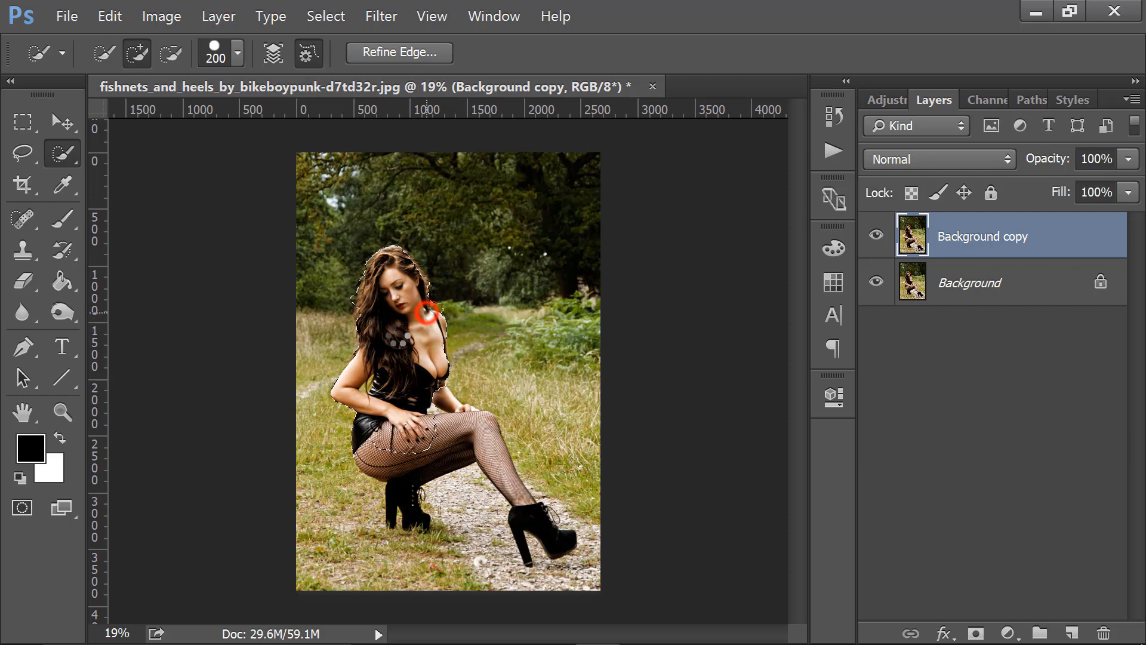
pyautogui.press('alt')
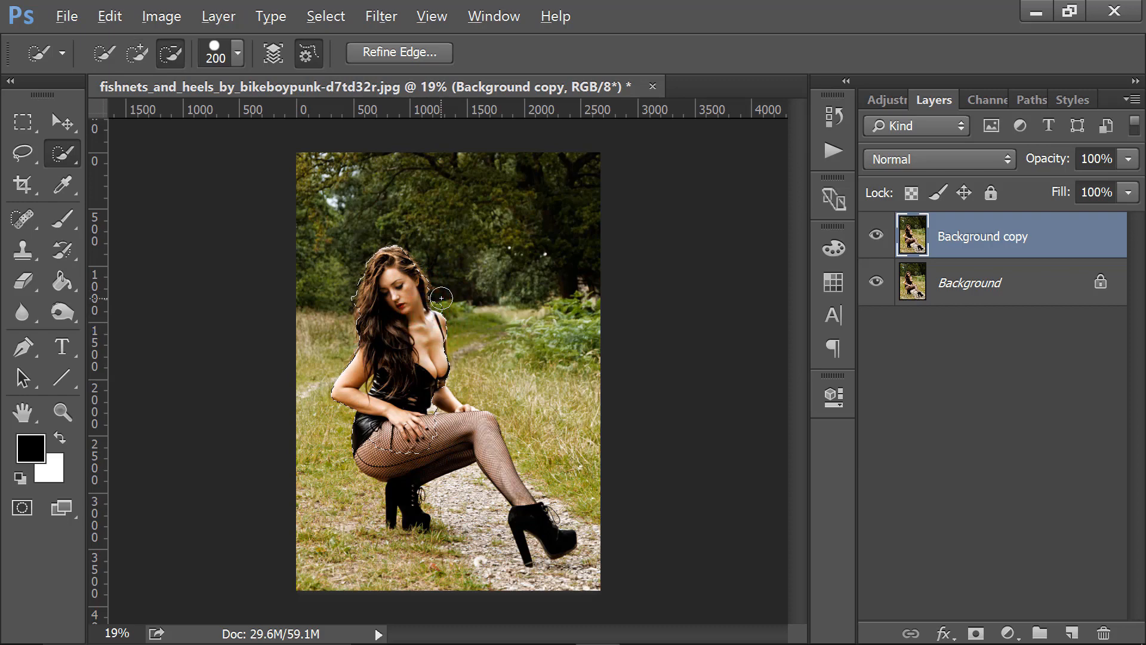
pyautogui.click(417, 441)
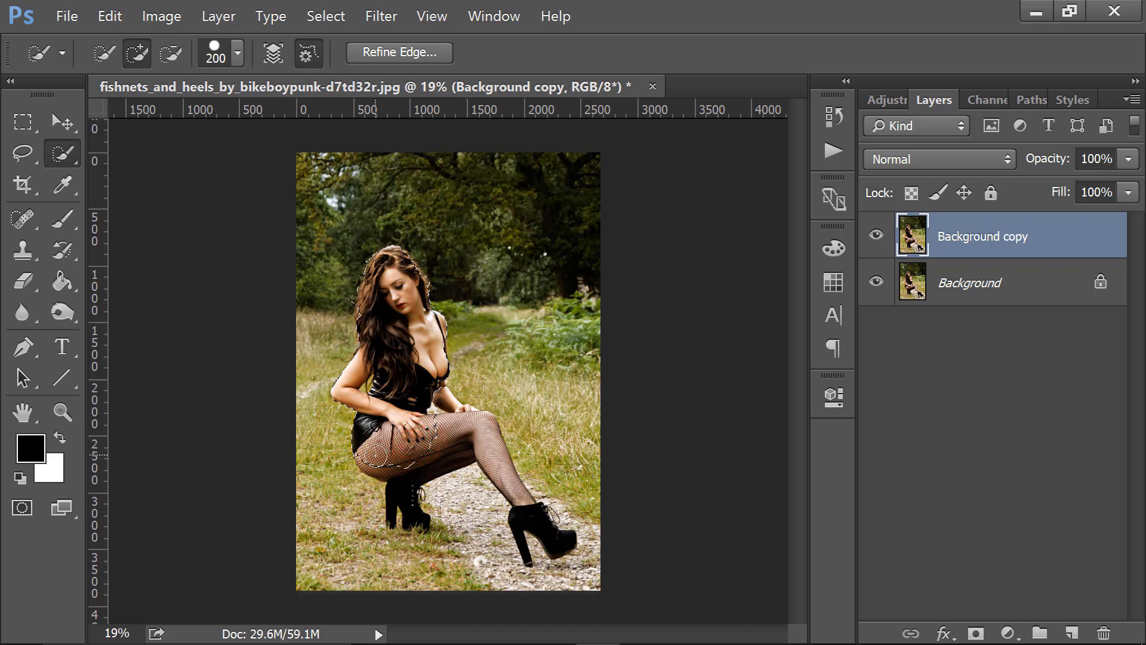
pyautogui.moveTo(421, 439)
pyautogui.mouseDown()
pyautogui.moveTo(474, 426)
pyautogui.moveTo(517, 461)
pyautogui.moveTo(492, 455)
pyautogui.moveTo(533, 517)
pyautogui.mouseUp()
pyautogui.click(492, 455)
# - Add the boots, gravel path and lower grass to the selection with a 250 px brush, removing spill into the grass behind
pyautogui.press('[')
pyautogui.press('[')
pyautogui.press('[')
pyautogui.press('[')
pyautogui.press('[')
pyautogui.press(']')
pyautogui.press(']')
pyautogui.press(']')
pyautogui.press(']')
pyautogui.press(']')
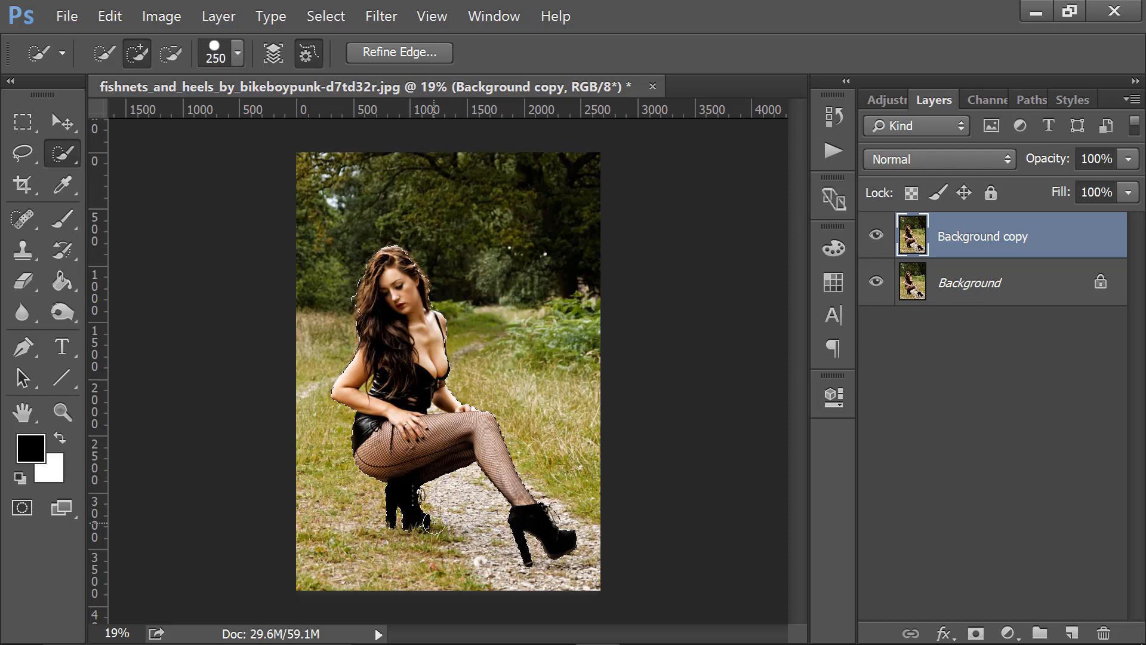
pyautogui.click(448, 473)
pyautogui.moveTo(527, 546)
pyautogui.mouseDown()
pyautogui.moveTo(382, 519)
pyautogui.moveTo(289, 532)
pyautogui.moveTo(425, 580)
pyautogui.moveTo(414, 582)
pyautogui.moveTo(540, 551)
pyautogui.moveTo(588, 557)
pyautogui.moveTo(585, 570)
pyautogui.moveTo(535, 574)
pyautogui.mouseUp()
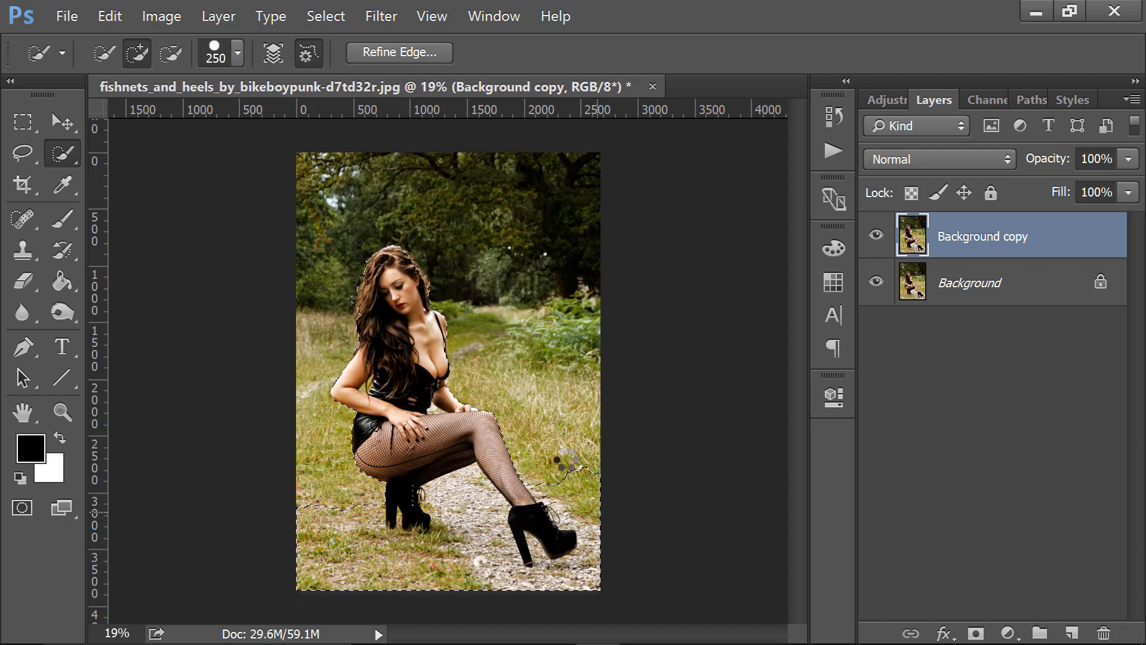
pyautogui.press('alt')
pyautogui.moveTo(572, 472)
pyautogui.mouseDown()
pyautogui.moveTo(561, 469)
pyautogui.moveTo(603, 483)
pyautogui.mouseUp()
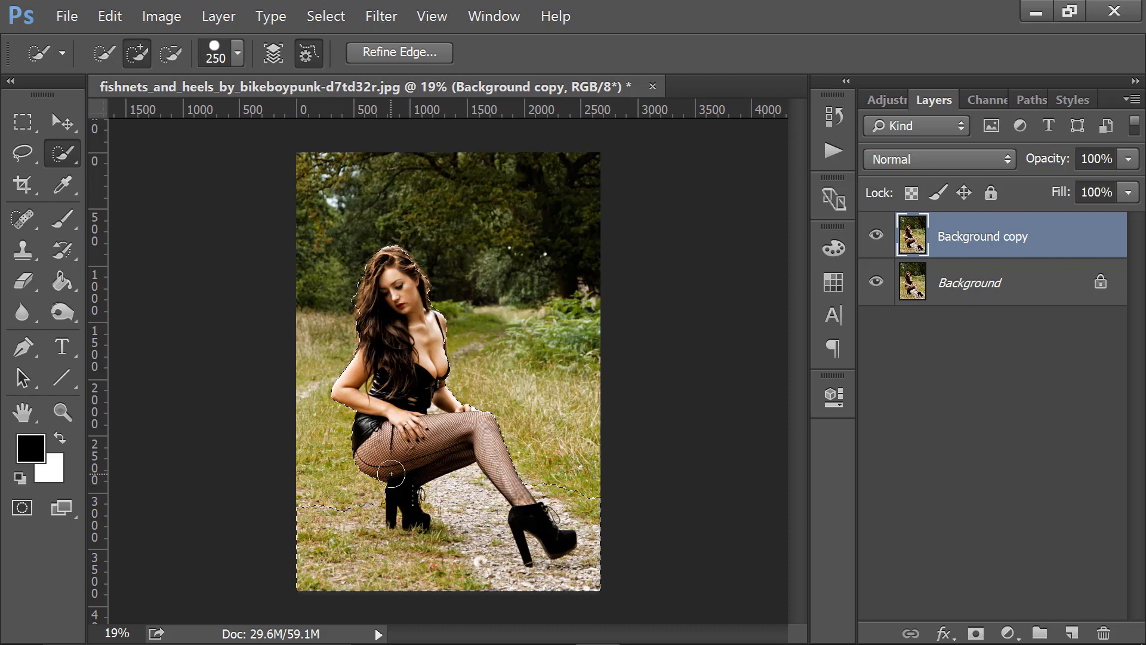
pyautogui.moveTo(375, 484)
pyautogui.mouseDown()
pyautogui.moveTo(369, 508)
pyautogui.moveTo(368, 471)
pyautogui.mouseUp()
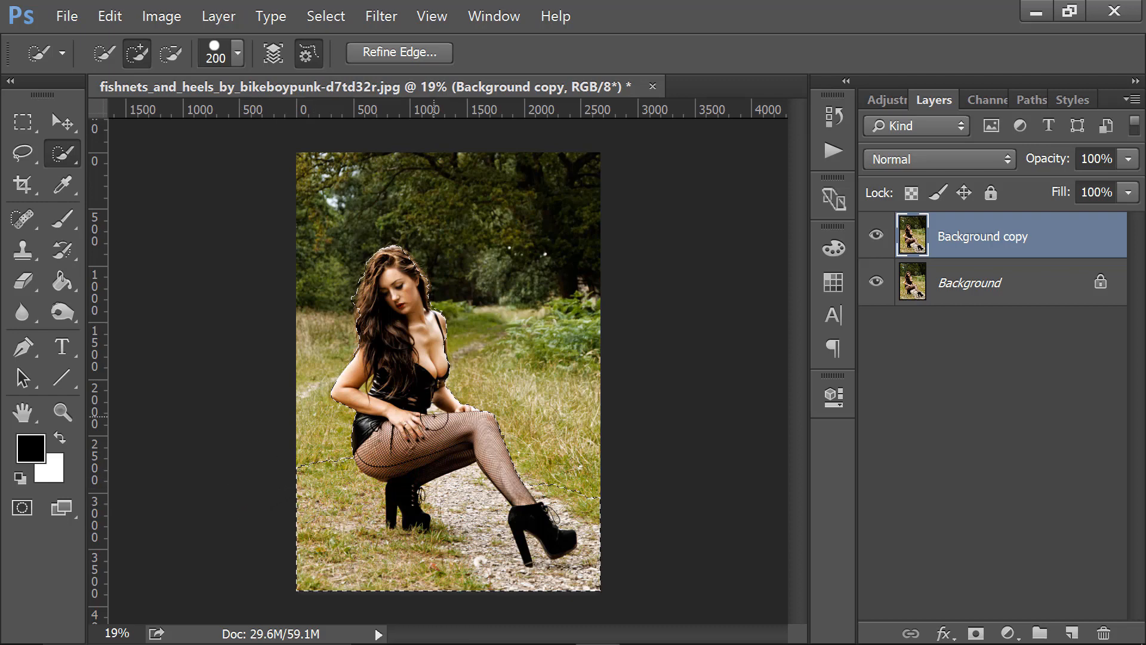
# - Clean up the selection around the gap between the arm and the knee with a smaller selection brush
pyautogui.press('[')
pyautogui.press('[')
pyautogui.press('[')
pyautogui.press('[')
pyautogui.press('[')
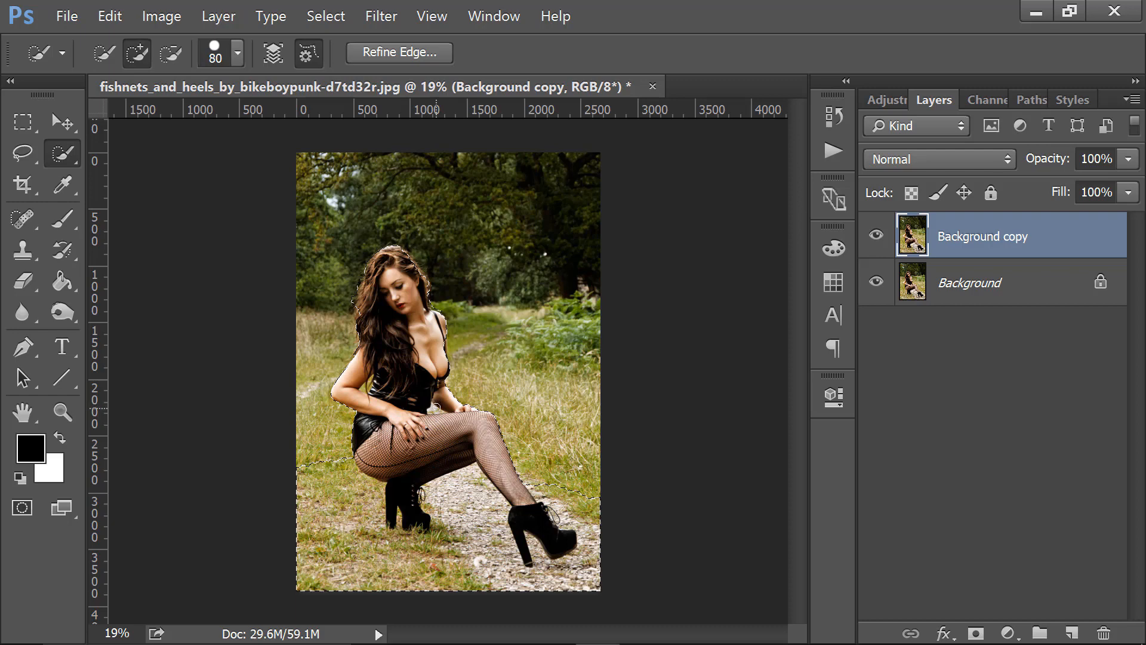
pyautogui.press('alt')
pyautogui.press('alt')
pyautogui.press('alt')
# - Start Refine Edge on the selection and enable Smart Radius
pyautogui.click(431, 55)
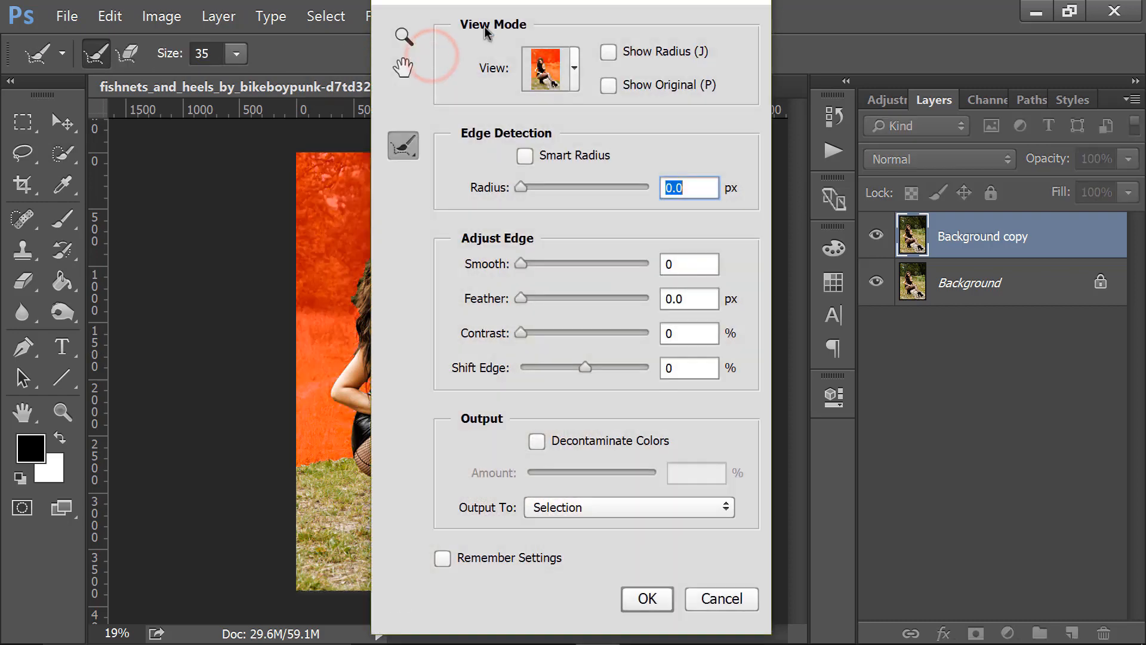
pyautogui.moveTo(512, 7); pyautogui.dragTo(816, 30)
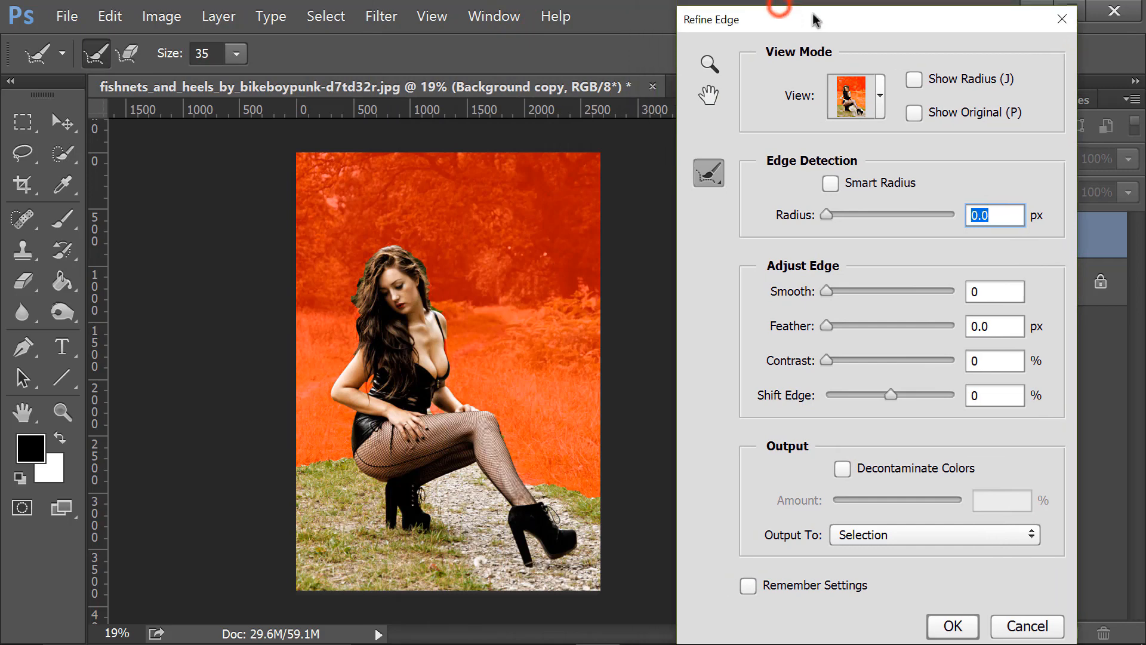
pyautogui.click(830, 182)
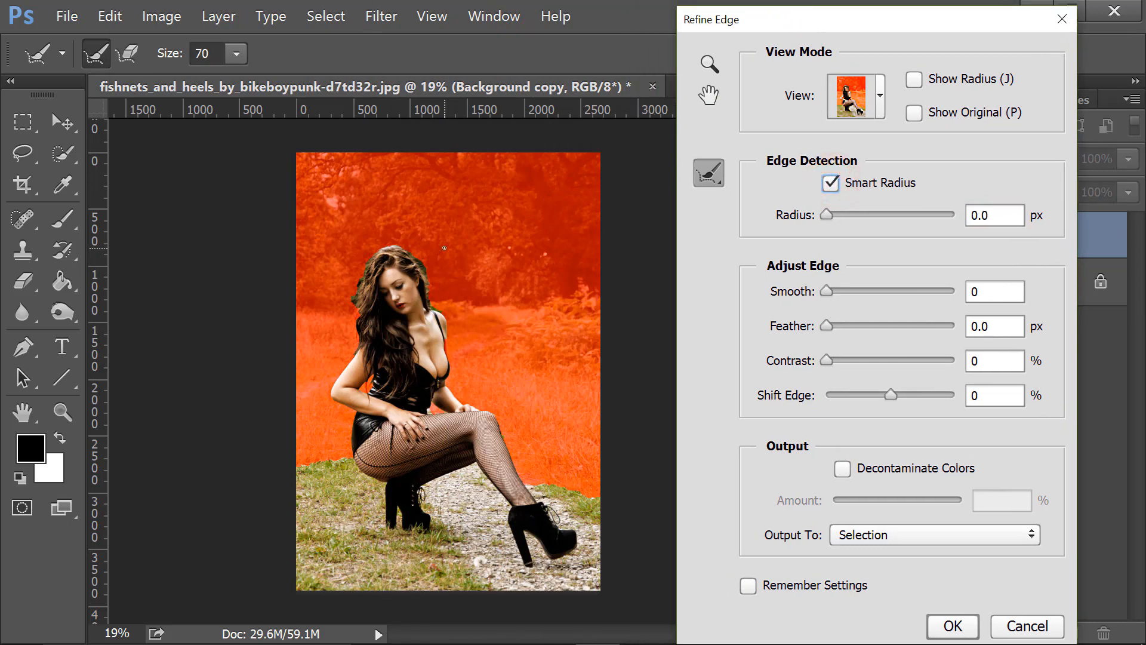
# - Refine the selection edges around the woman's hair, arm and the gap above her thigh with a 70 px refine brush
pyautogui.moveTo(413, 253); pyautogui.dragTo(430, 284)
pyautogui.moveTo(360, 280); pyautogui.dragTo(352, 318)
pyautogui.moveTo(368, 259); pyautogui.dragTo(368, 267)
pyautogui.moveTo(369, 375); pyautogui.dragTo(369, 392)
pyautogui.click(428, 411)
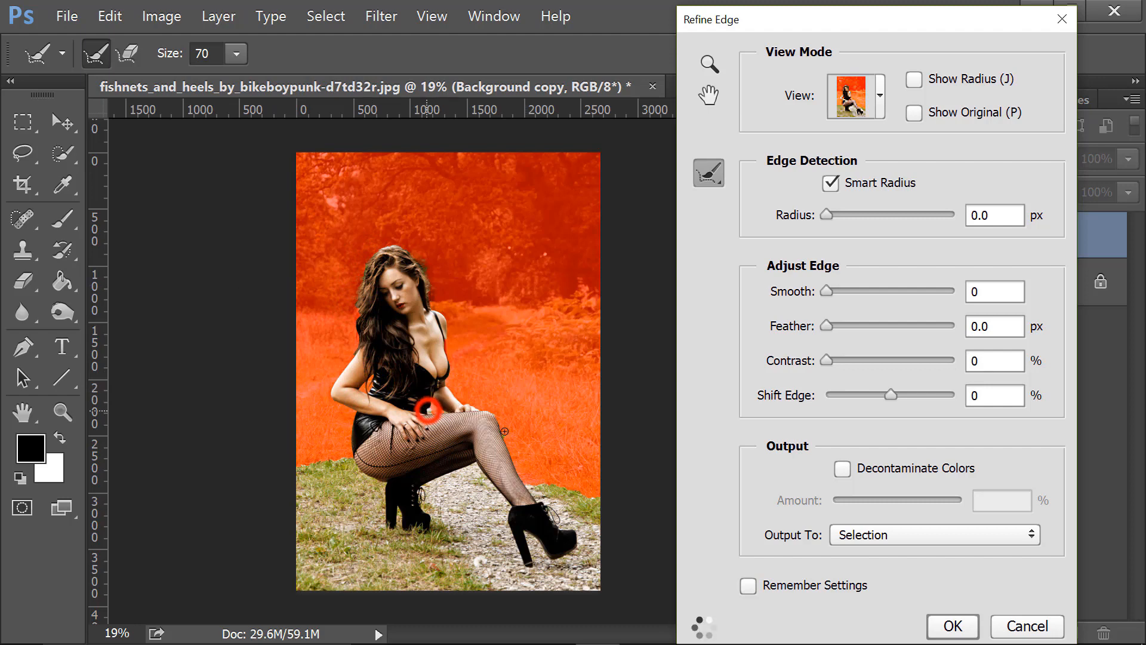
pyautogui.click(435, 414)
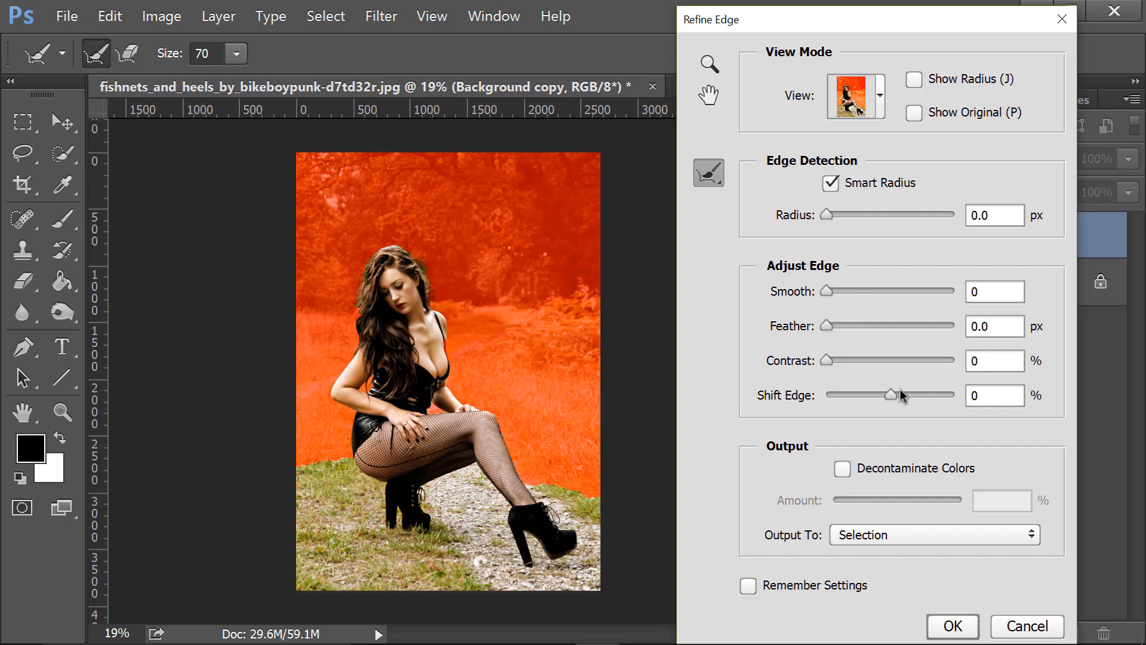
# - Decontaminate colors by 94%, shift the edge to -20%, and output the selection as a new layer with layer mask
pyautogui.click(859, 472)
pyautogui.moveTo(899, 500); pyautogui.dragTo(954, 501)
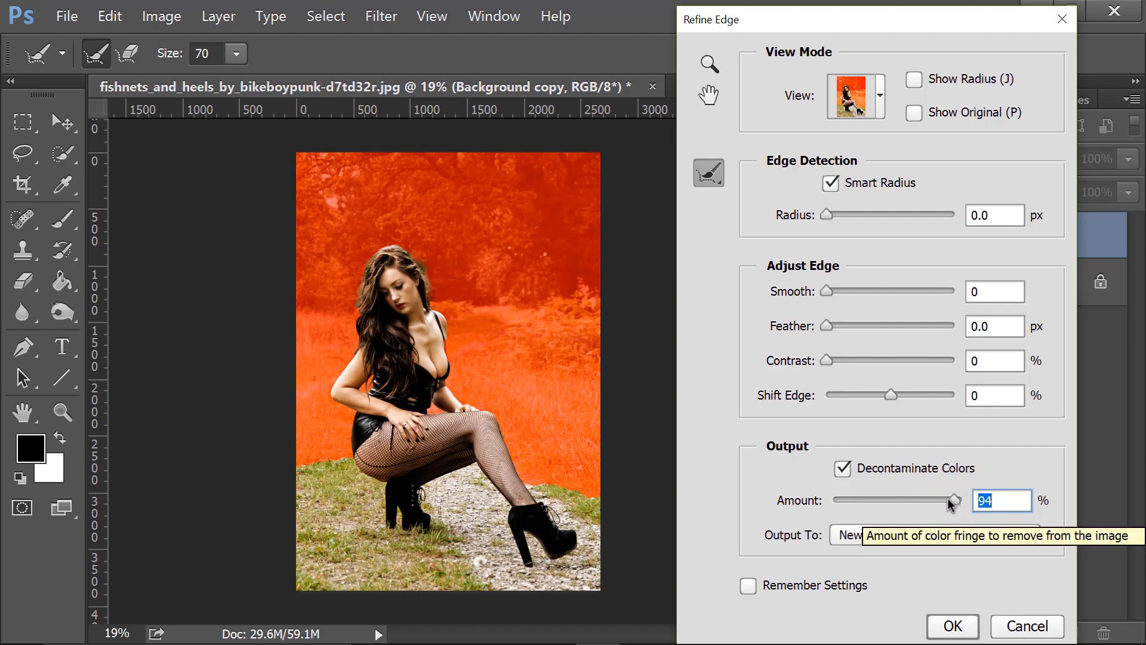
pyautogui.moveTo(890, 395); pyautogui.dragTo(882, 397)
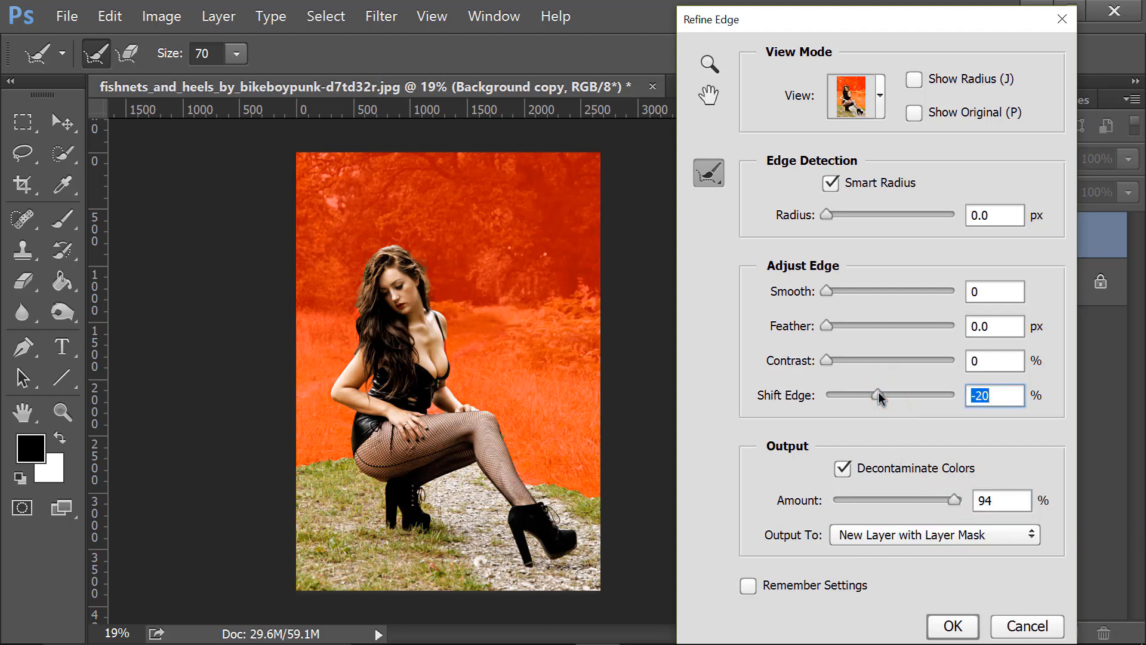
pyautogui.click(956, 624)
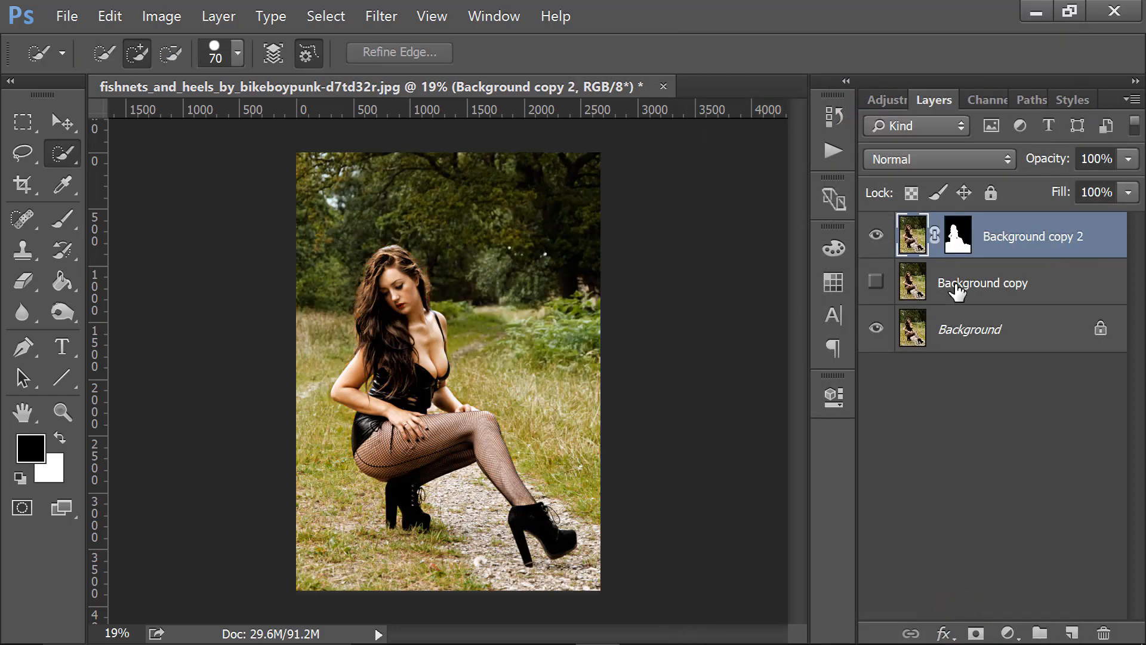
# - Load the Background copy 2 mask as a selection, then activate and show Background copy and hide Background copy 2
pyautogui.moveTo(964, 234); pyautogui.dragTo(965, 236)
pyautogui.click(951, 285)
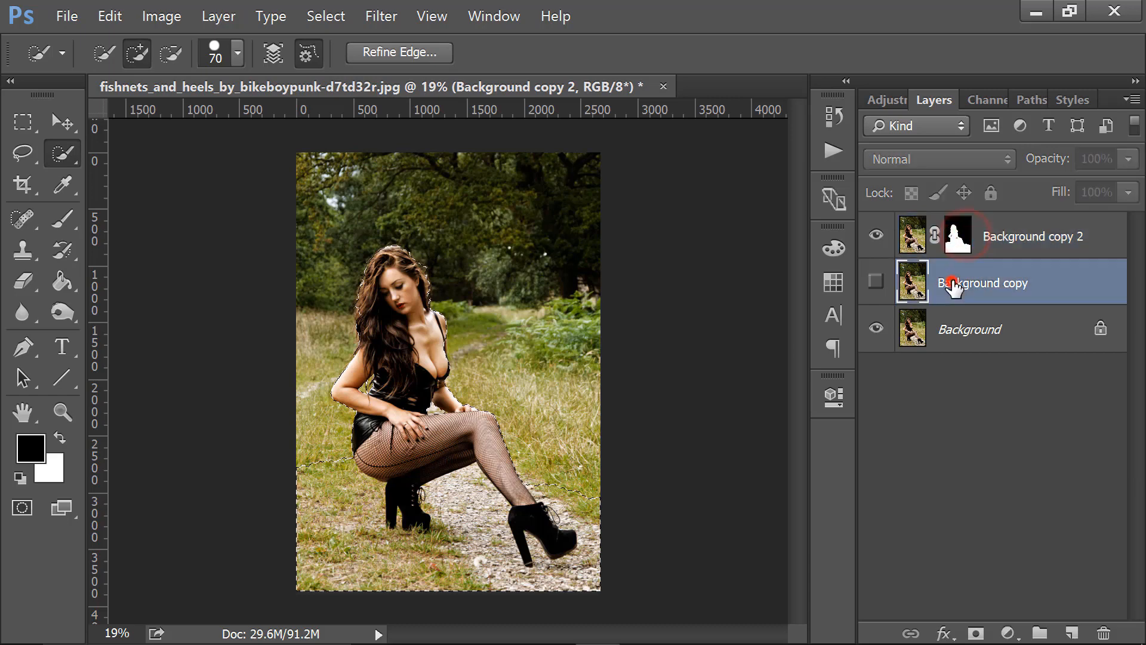
pyautogui.click(875, 282)
pyautogui.click(875, 235)
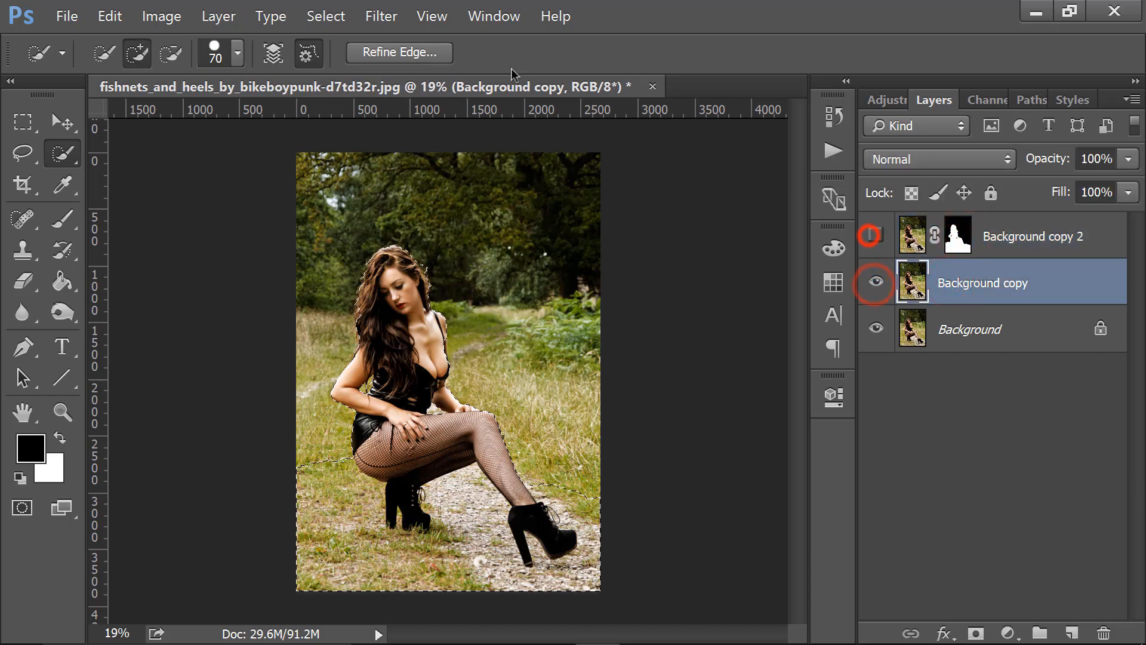
# - Expand the selection by 30 pixels
pyautogui.click(339, 23)
pyautogui.moveTo(422, 250)
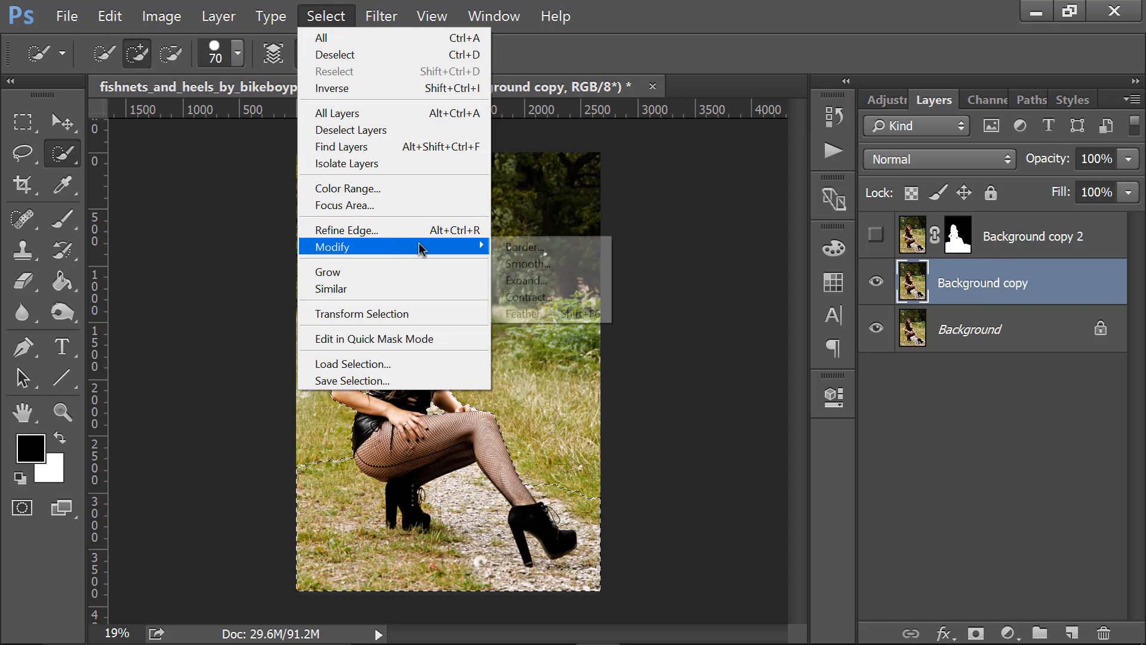
pyautogui.click(525, 280)
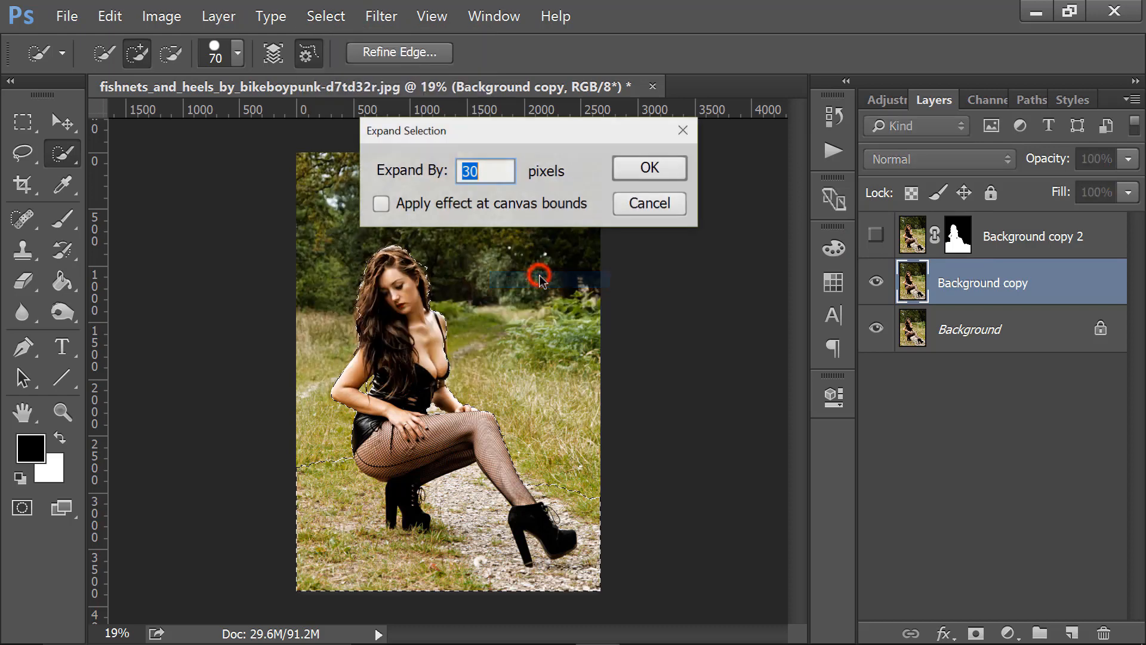
pyautogui.click(649, 169)
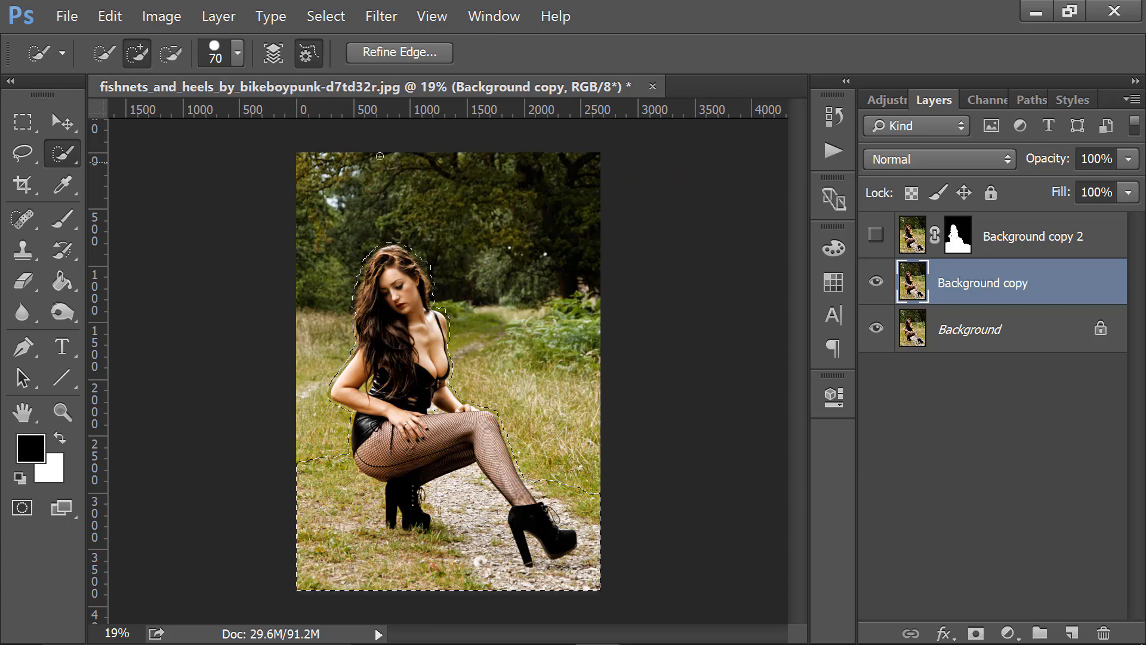
# - Fill the selected area of Background copy with Content-Aware contents and deselect
pyautogui.click(111, 18)
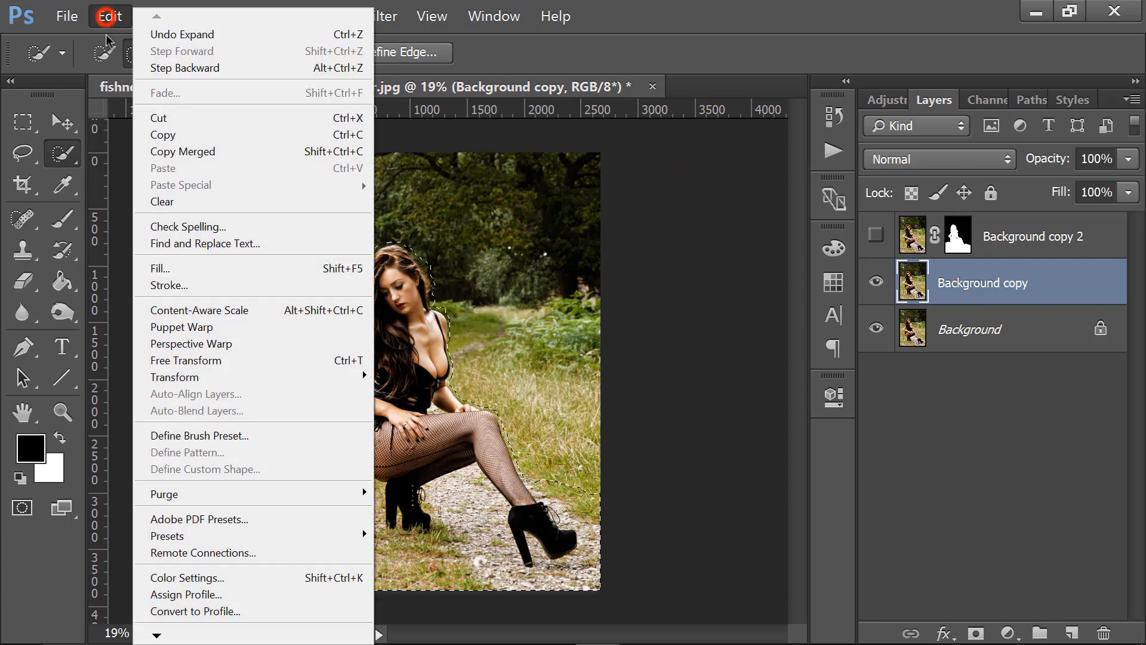
pyautogui.click(194, 266)
pyautogui.click(478, 50)
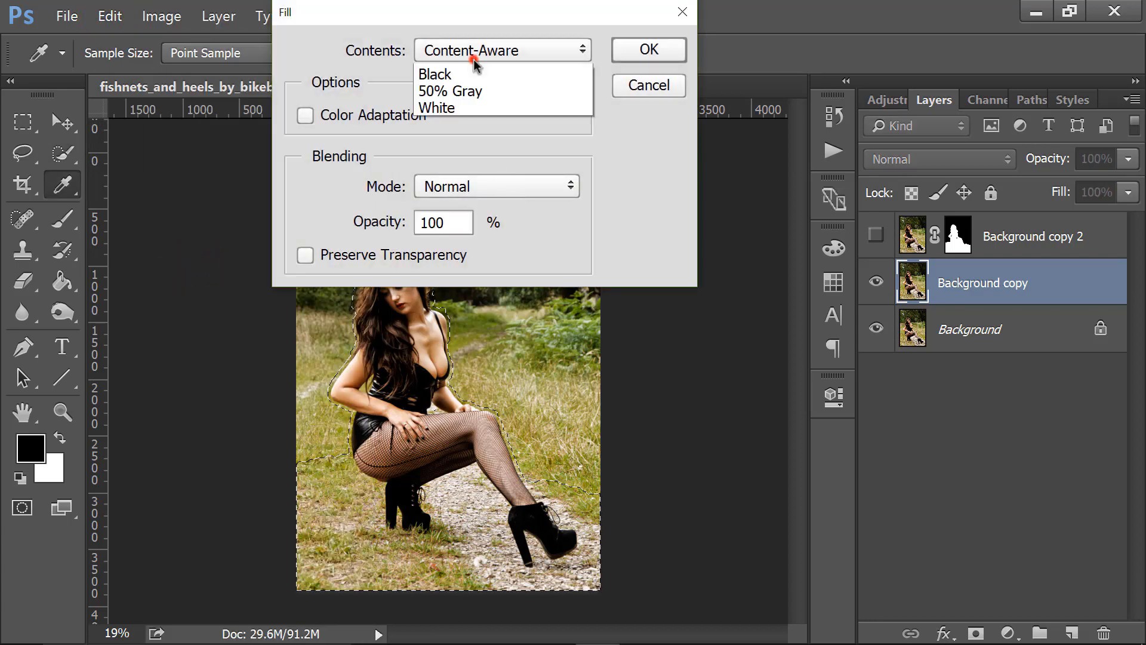
pyautogui.click(472, 143)
pyautogui.click(672, 47)
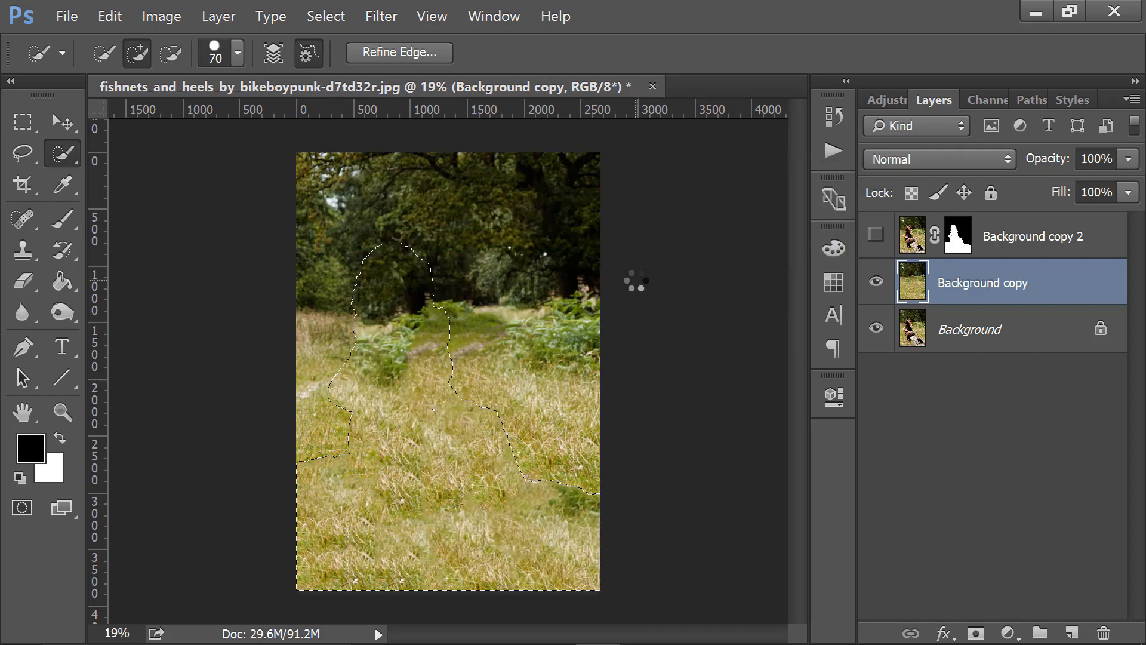
pyautogui.click(309, 18)
pyautogui.click(317, 53)
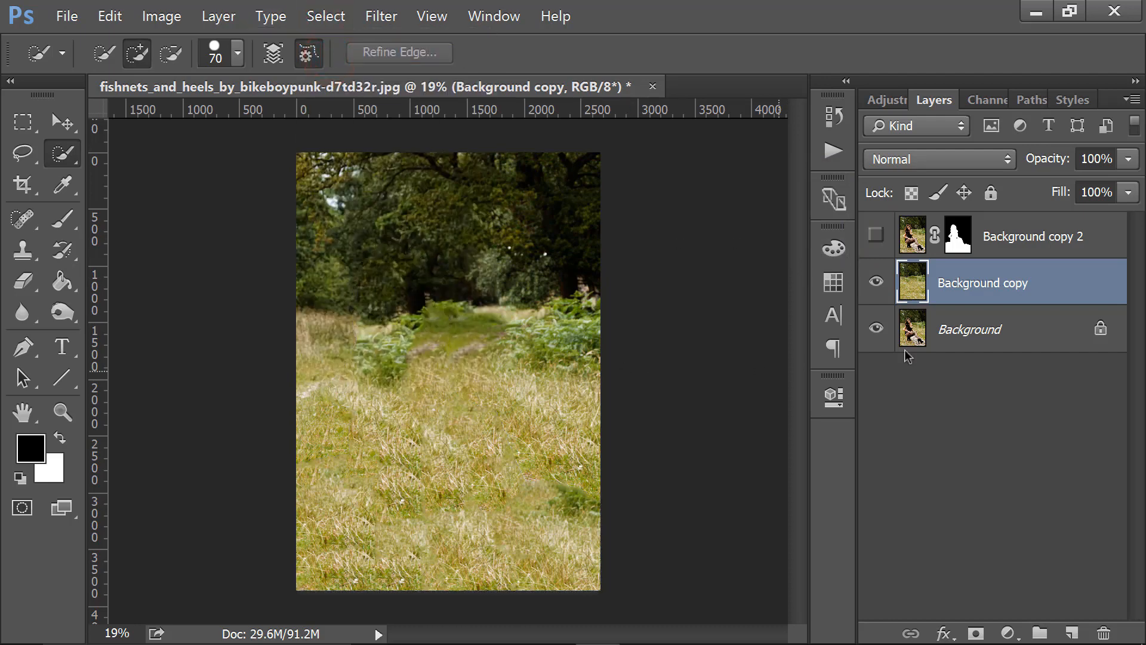
# - Show the masked Background copy 2 layer over the filled background, toggling its visibility to compare
pyautogui.click(875, 234)
pyautogui.click(876, 234)
pyautogui.click(878, 236)
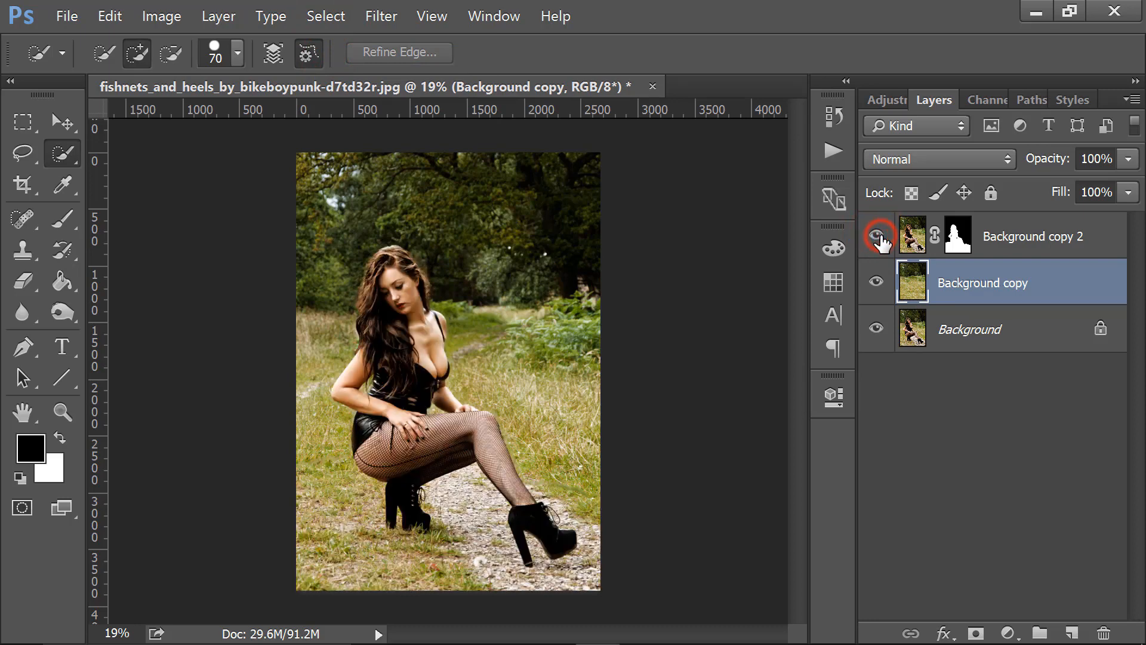
pyautogui.click(879, 237)
pyautogui.click(877, 235)
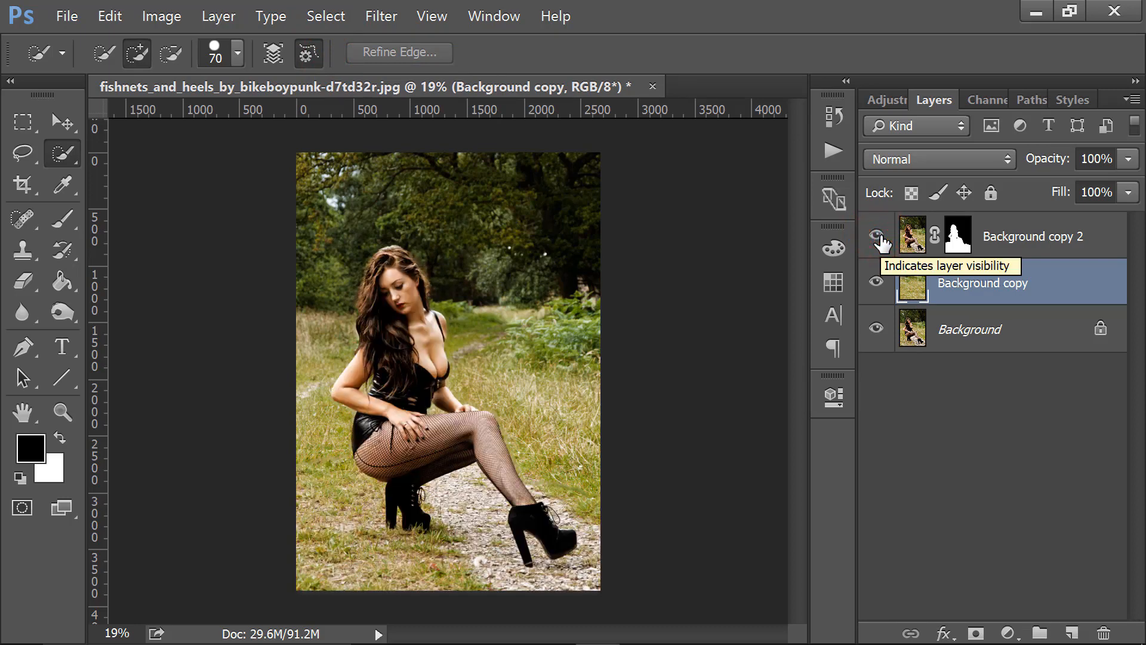
# - Start a Tilt-Shift blur on Background copy and move its focus center down to the woman's lower legs
pyautogui.click(395, 24)
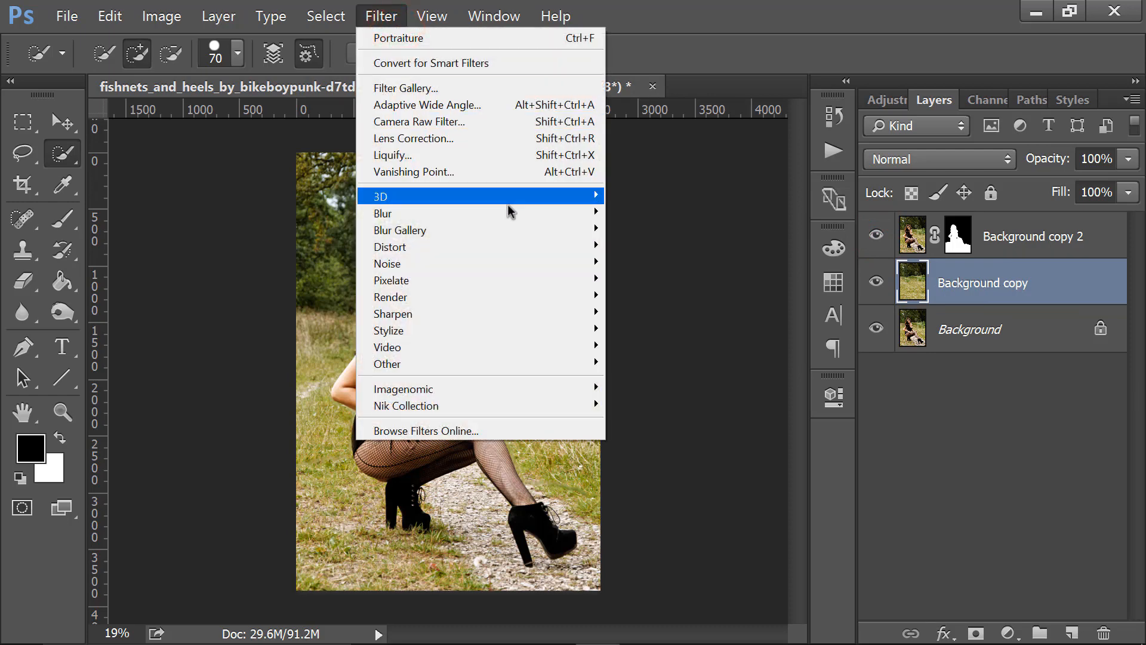
pyautogui.moveTo(537, 218)
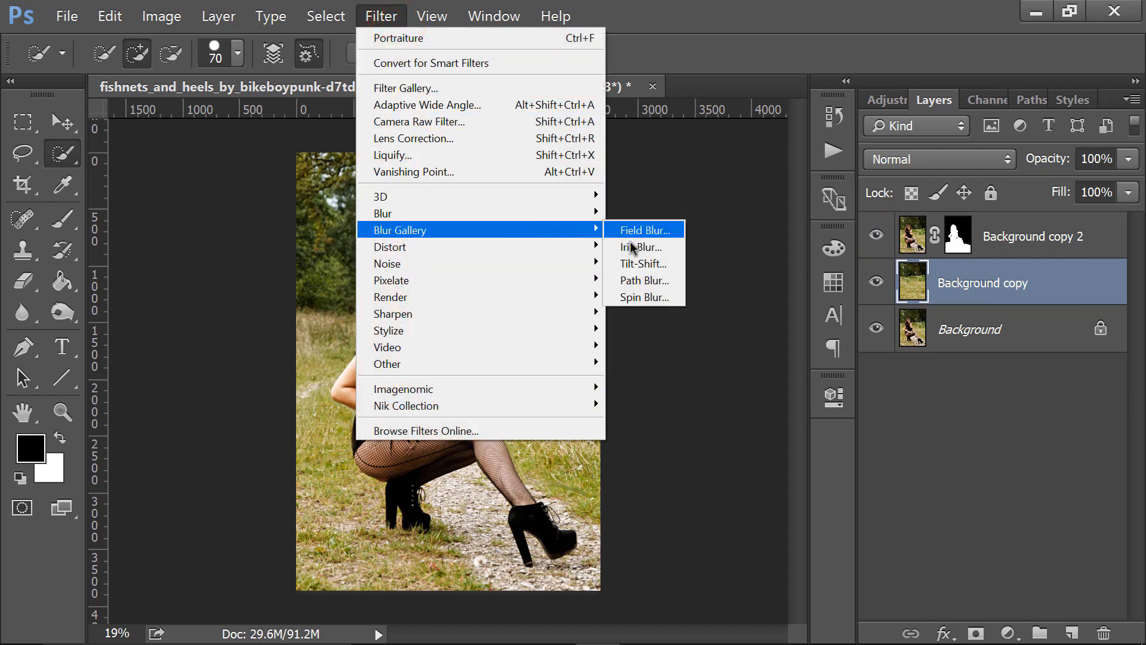
pyautogui.click(648, 264)
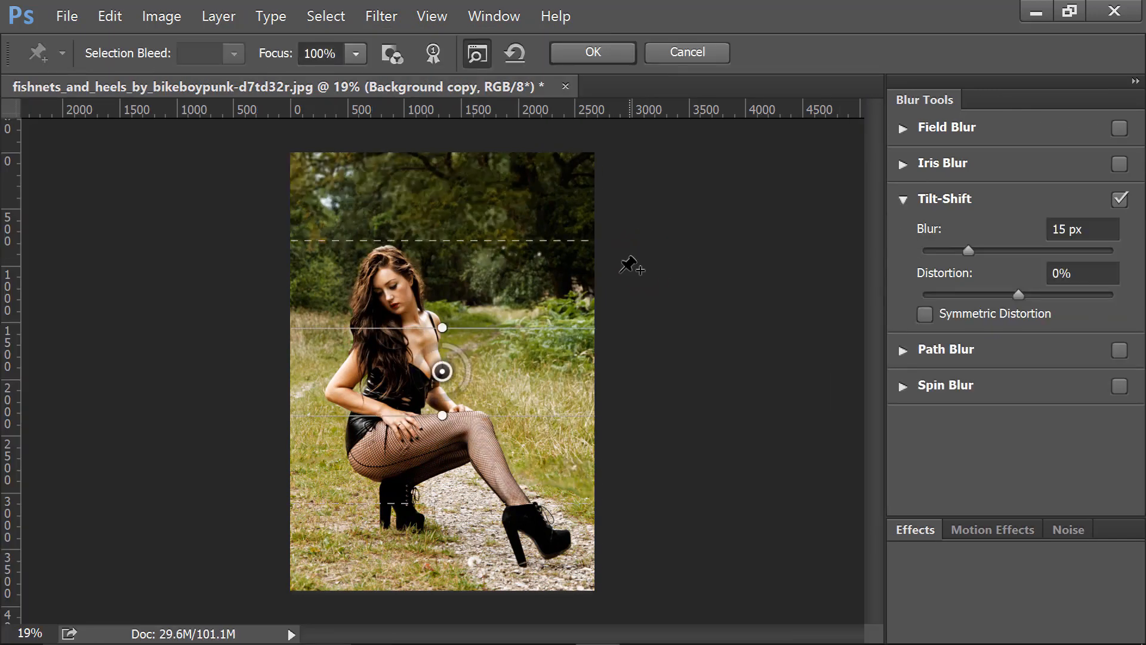
pyautogui.click(442, 371)
pyautogui.moveTo(444, 414); pyautogui.dragTo(452, 478)
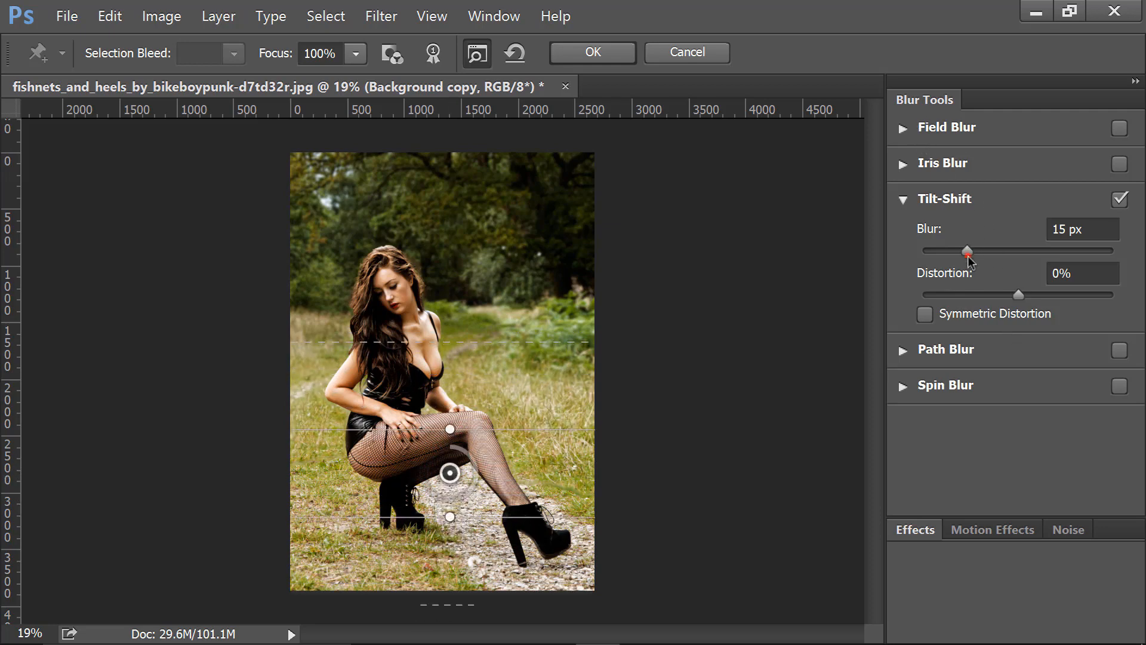
# - Set the Tilt-Shift blur to 112 px, shorten the upper blur transition and raise the upper focus line to knee height
pyautogui.moveTo(968, 250); pyautogui.dragTo(1026, 254)
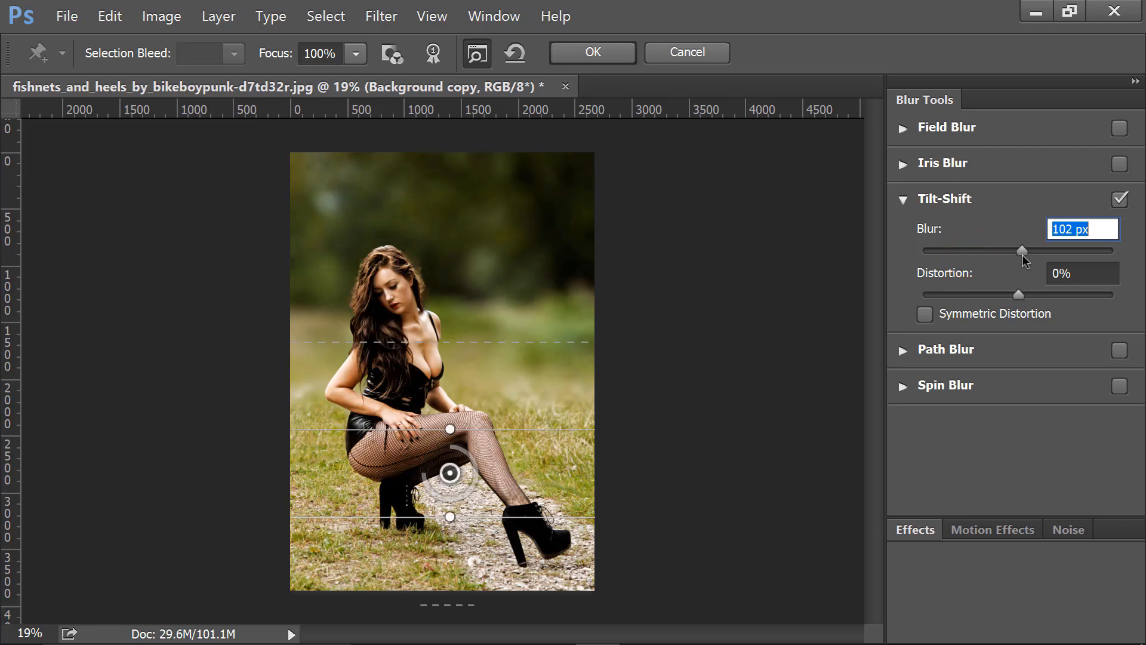
pyautogui.moveTo(1022, 254)
pyautogui.mouseDown()
pyautogui.moveTo(1037, 259)
pyautogui.moveTo(1027, 256)
pyautogui.mouseUp()
pyautogui.moveTo(470, 342); pyautogui.dragTo(470, 392)
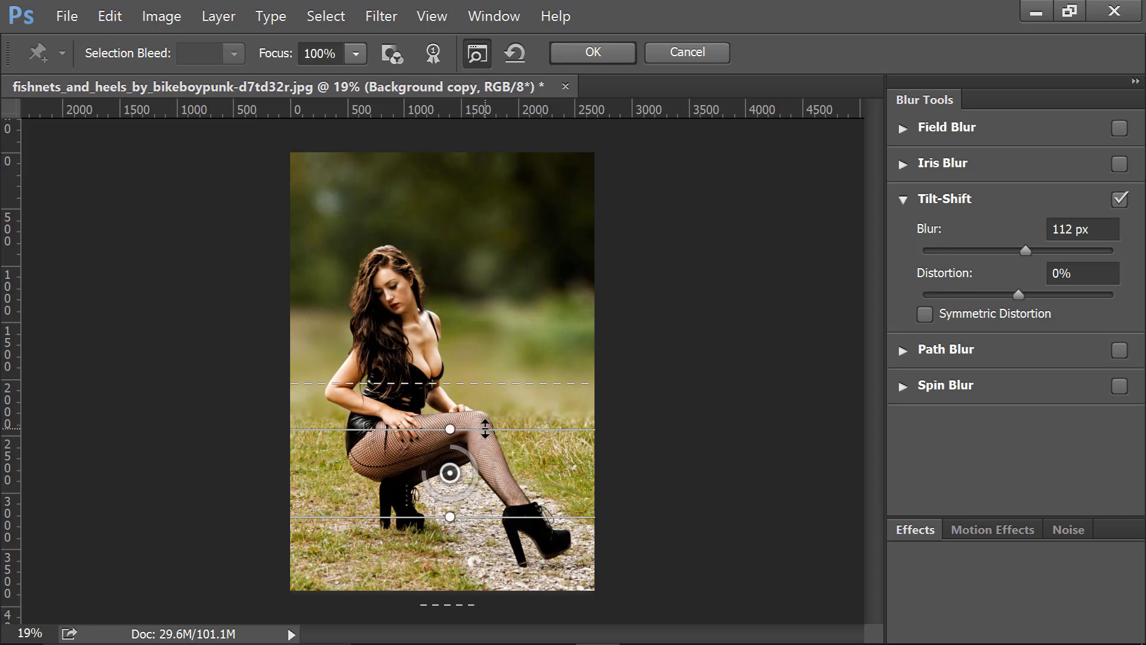
pyautogui.moveTo(485, 428)
pyautogui.mouseDown()
pyautogui.moveTo(487, 449)
pyautogui.moveTo(493, 416)
pyautogui.mouseUp()
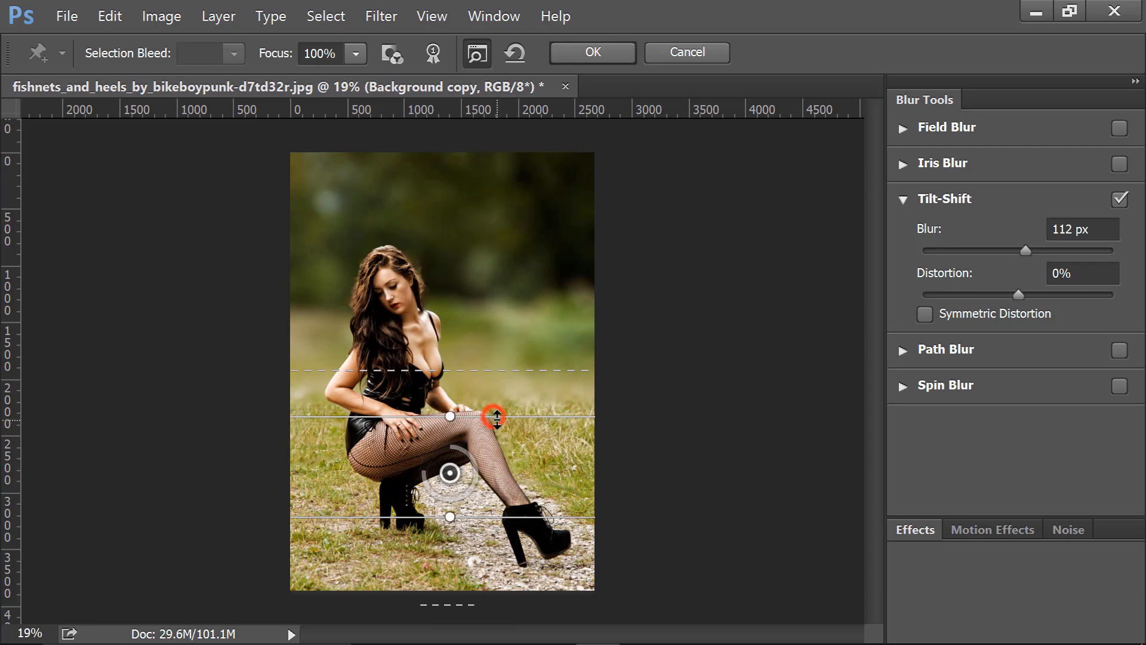
# - Lower the upper Tilt-Shift focus line slightly, set the blur to 68 px, and apply the effect
pyautogui.moveTo(493, 416); pyautogui.dragTo(491, 419)
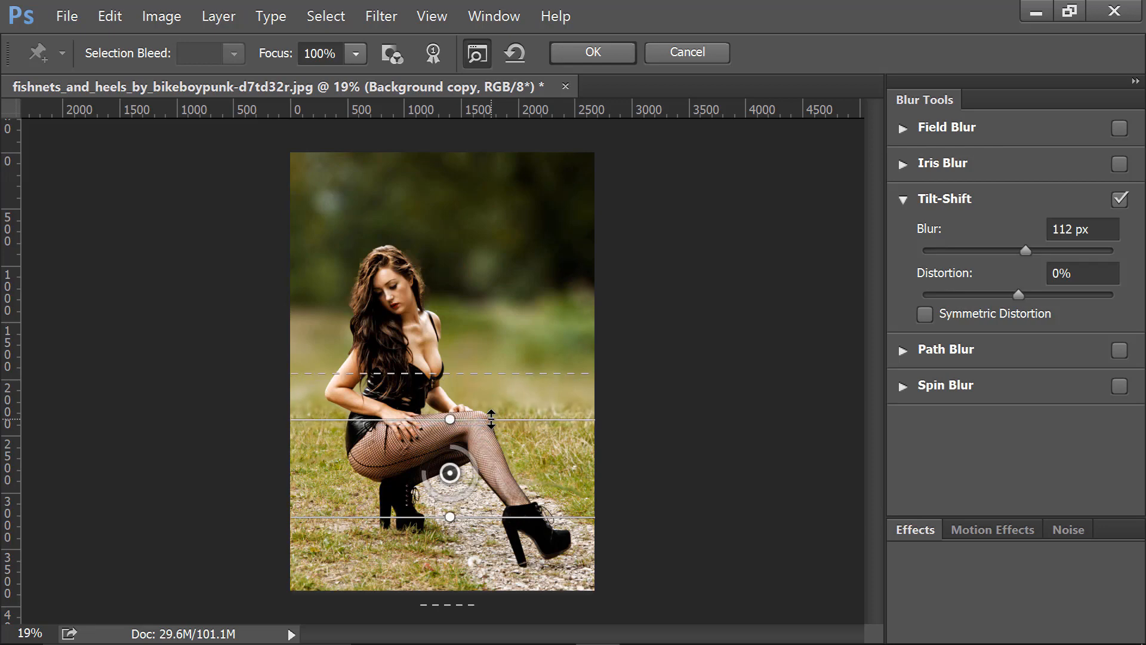
pyautogui.moveTo(1023, 252); pyautogui.dragTo(1011, 250)
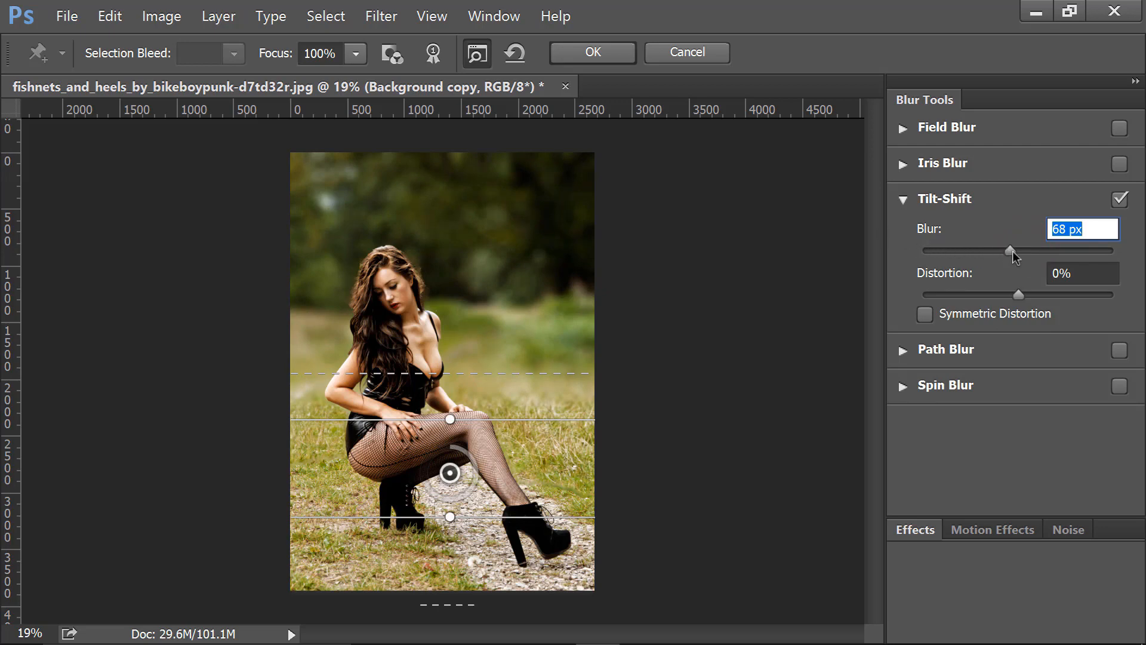
pyautogui.click(602, 53)
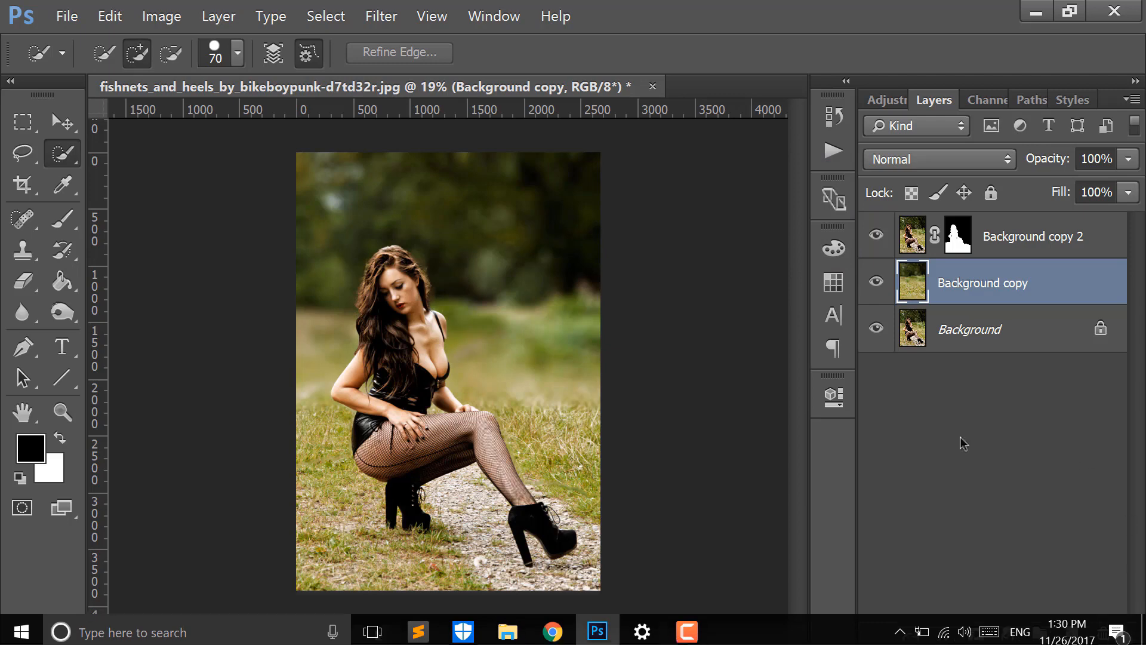
# - Toggle the visibility of Background copy to compare, and examine the blurred background around the woman up close
pyautogui.click(875, 283)
pyautogui.click(876, 283)
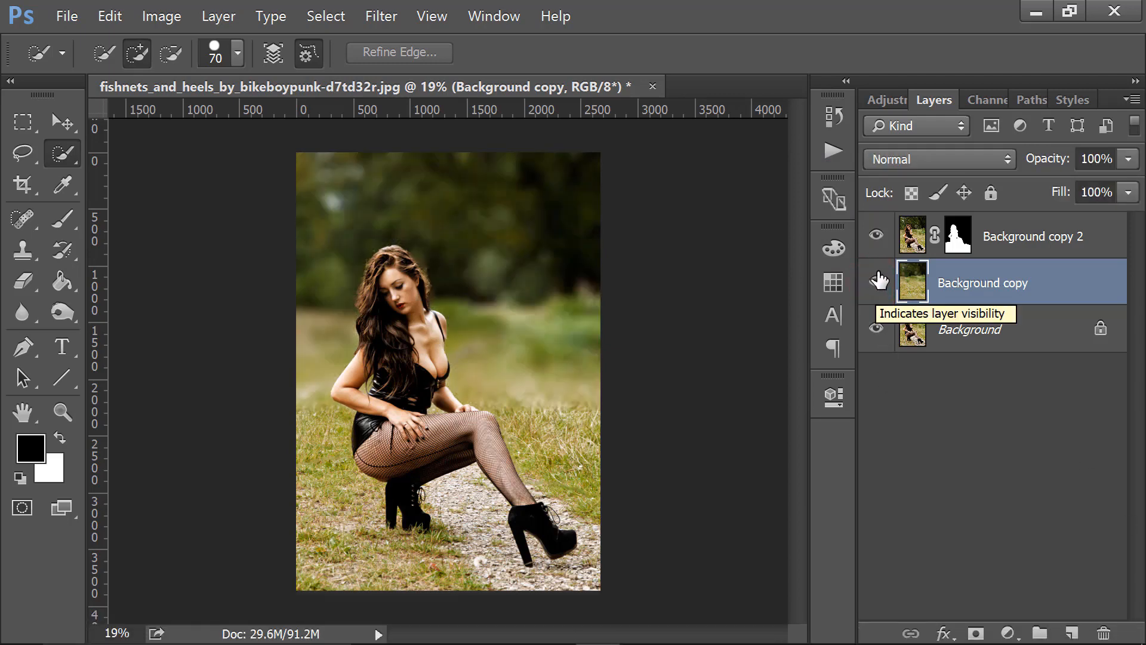
pyautogui.scroll(3, 326, 245)
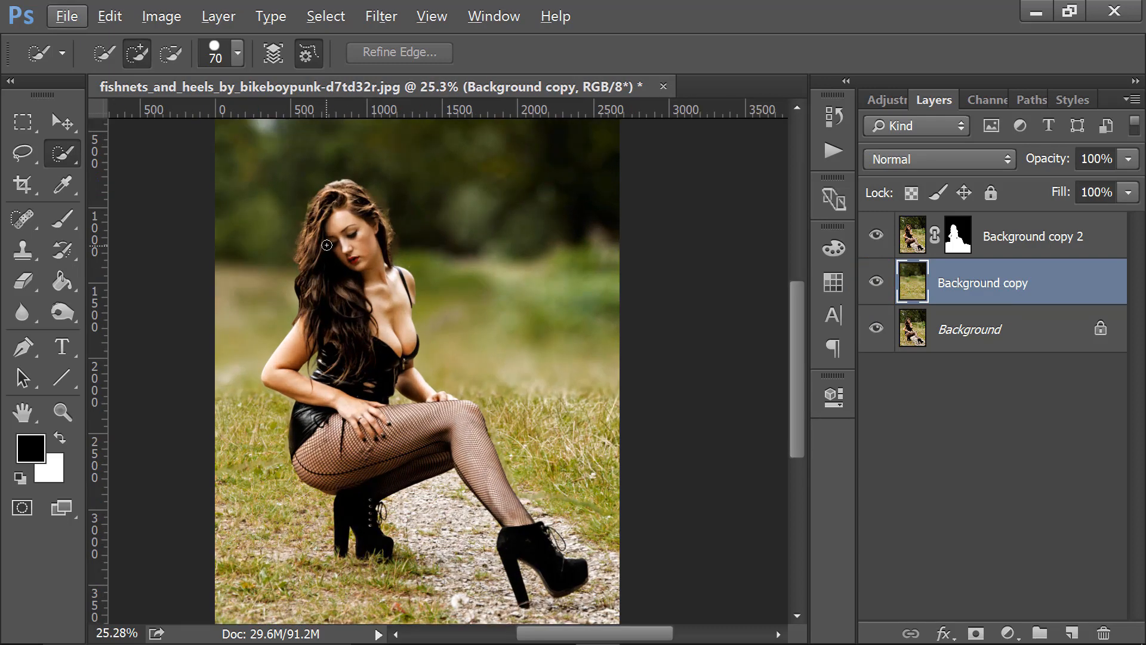
pyautogui.scroll(1, 326, 245)
pyautogui.scroll(1, 327, 245)
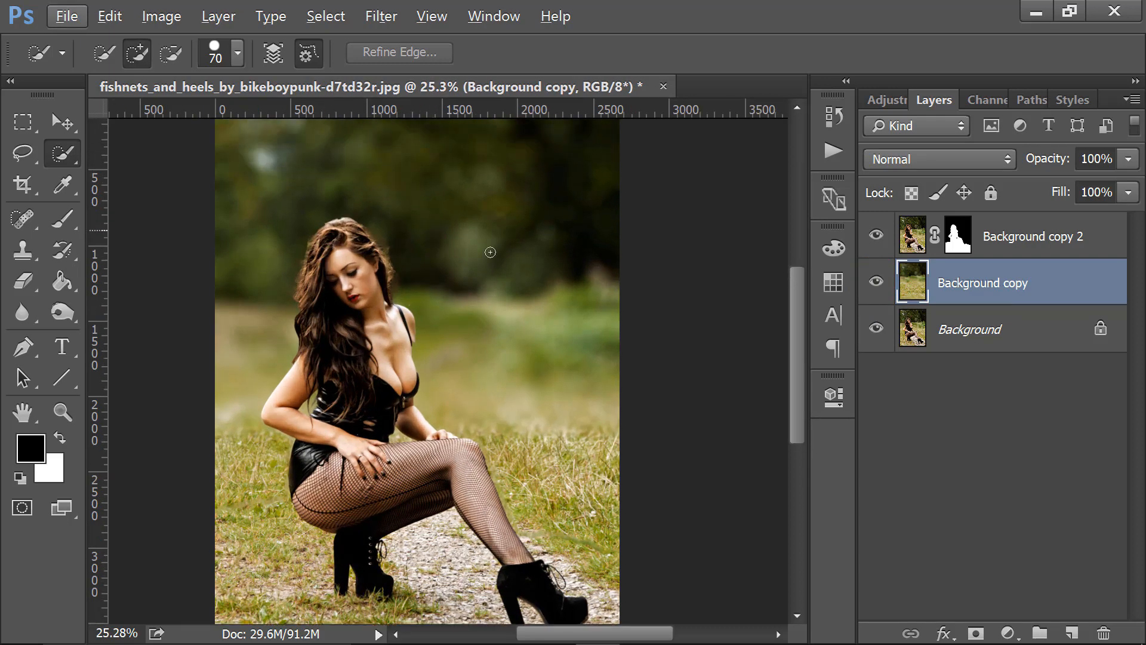
pyautogui.scroll(-1, 575, 304)
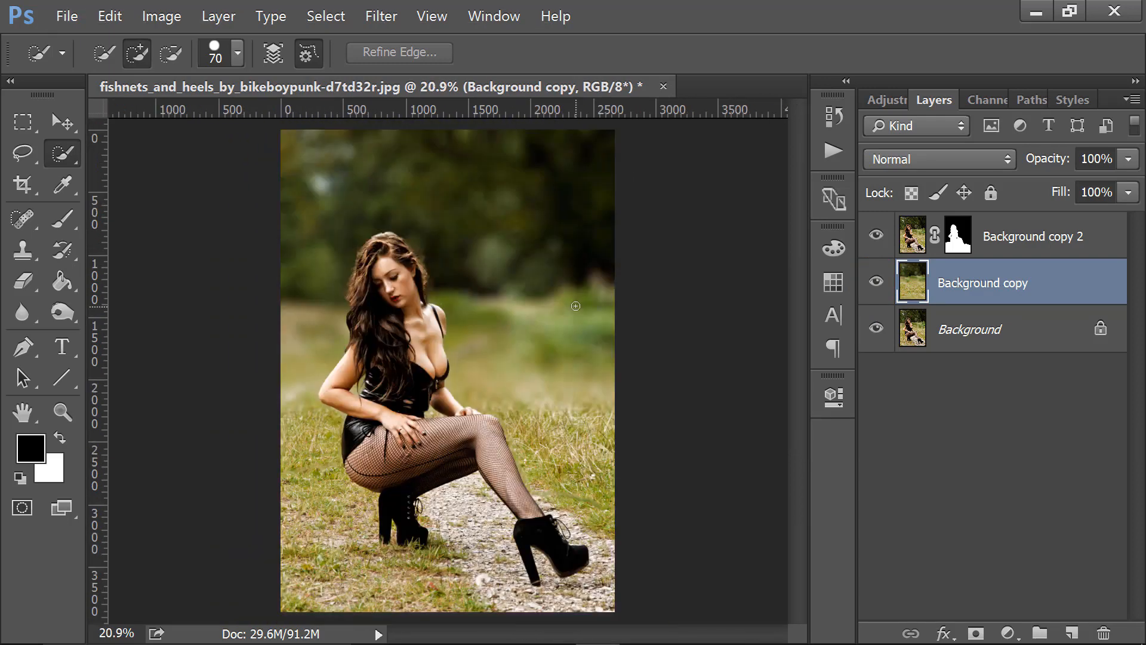
pyautogui.scroll(-1, 575, 306)
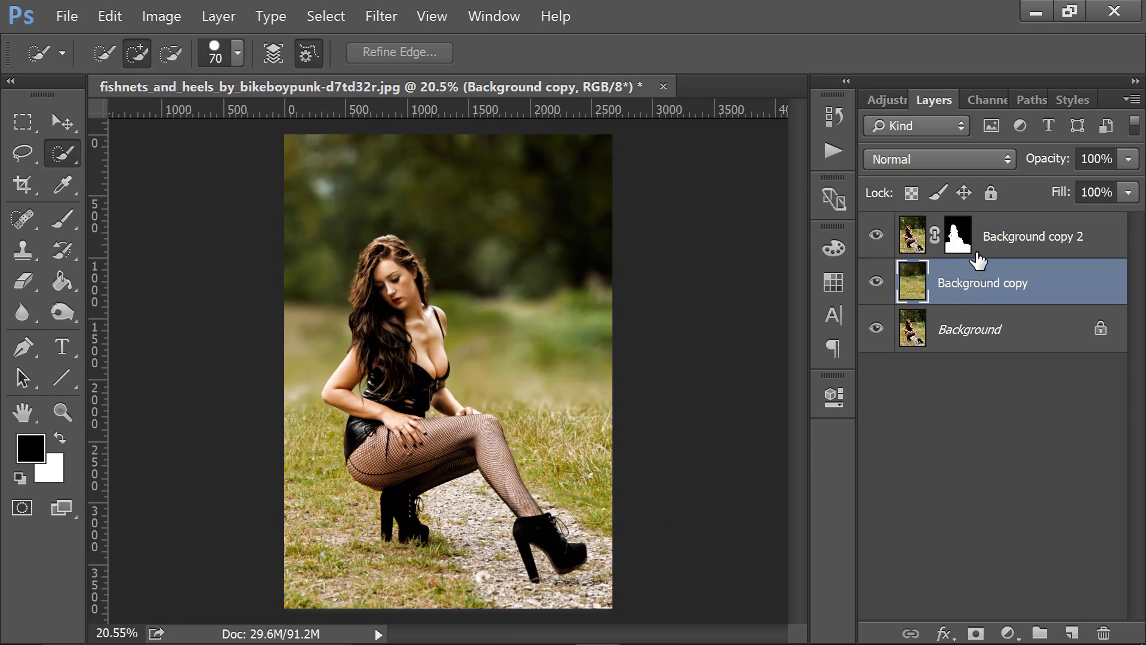
# - Add a Gradient Map adjustment above Background copy 2 using the Violet, Orange preset
pyautogui.click(1004, 239)
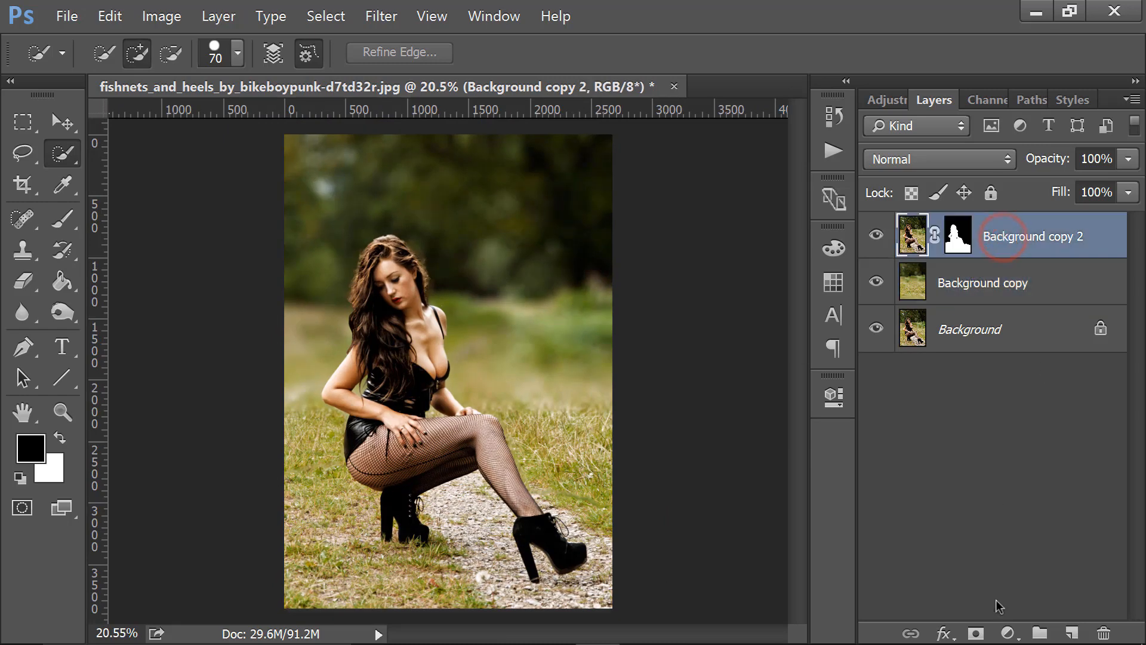
pyautogui.click(1007, 632)
pyautogui.click(1026, 597)
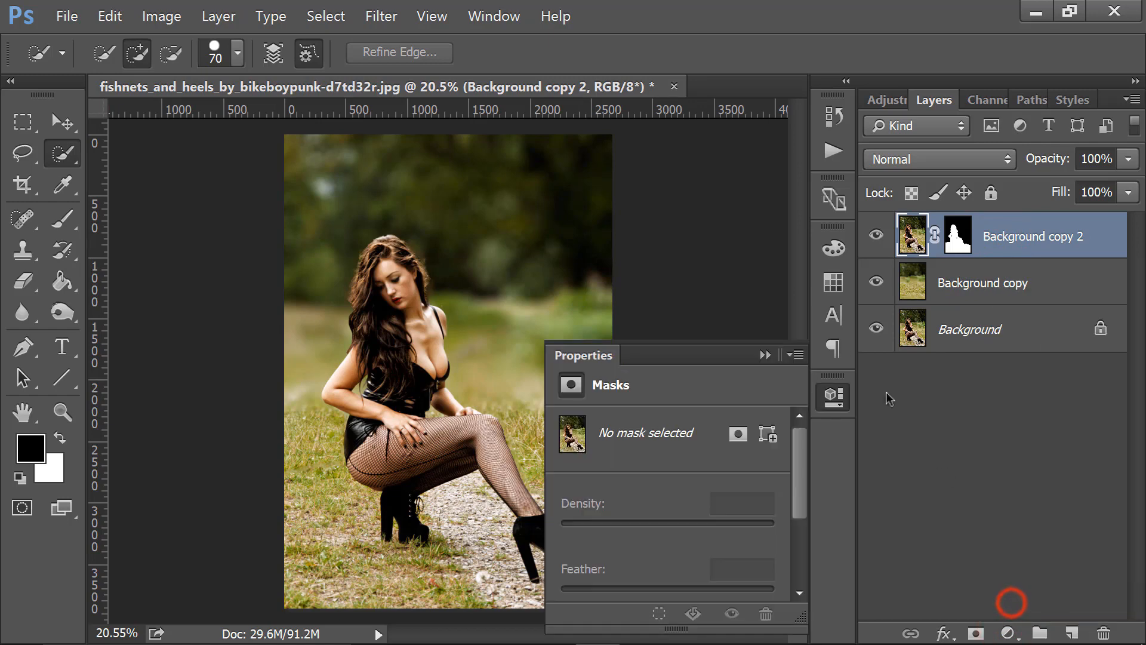
pyautogui.click(639, 433)
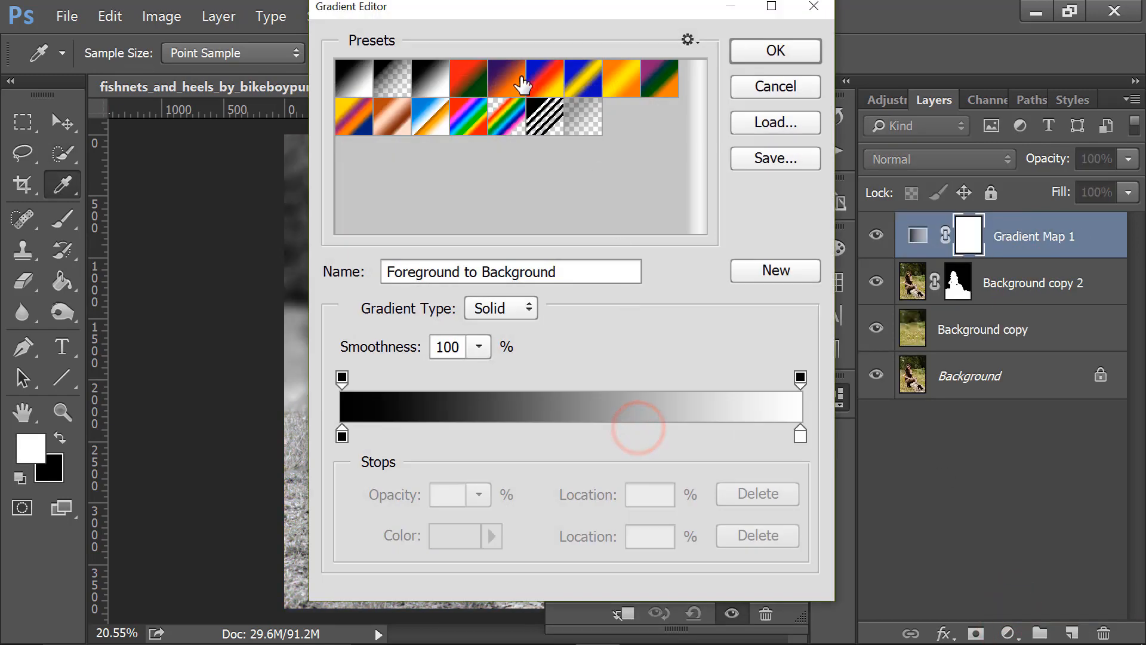
pyautogui.click(515, 78)
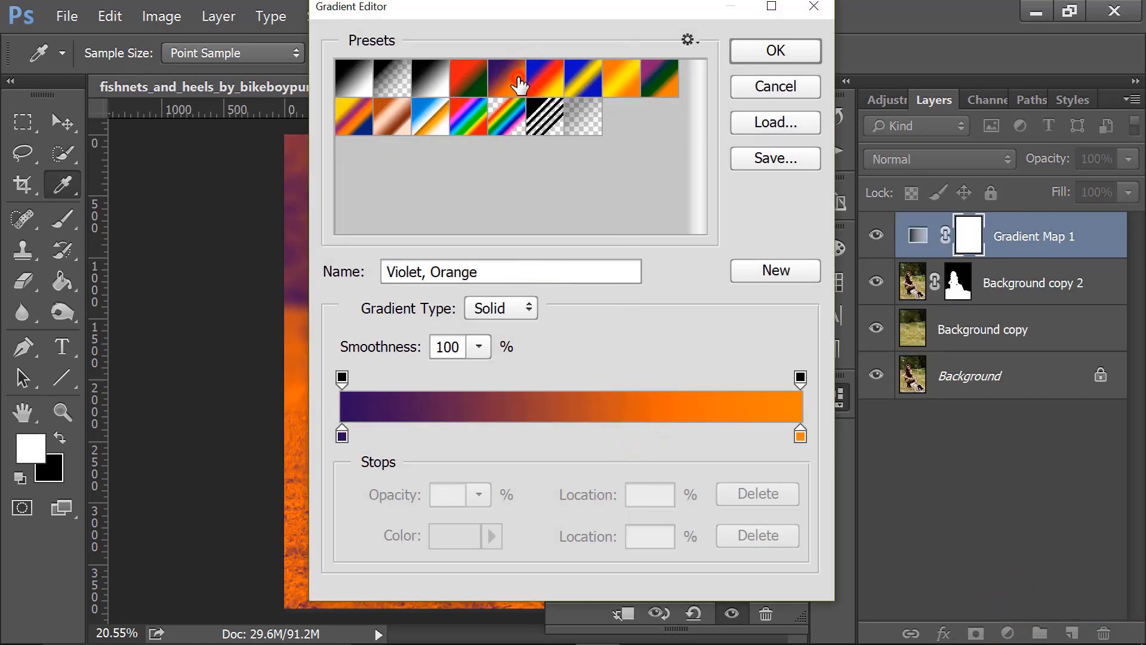
pyautogui.click(754, 49)
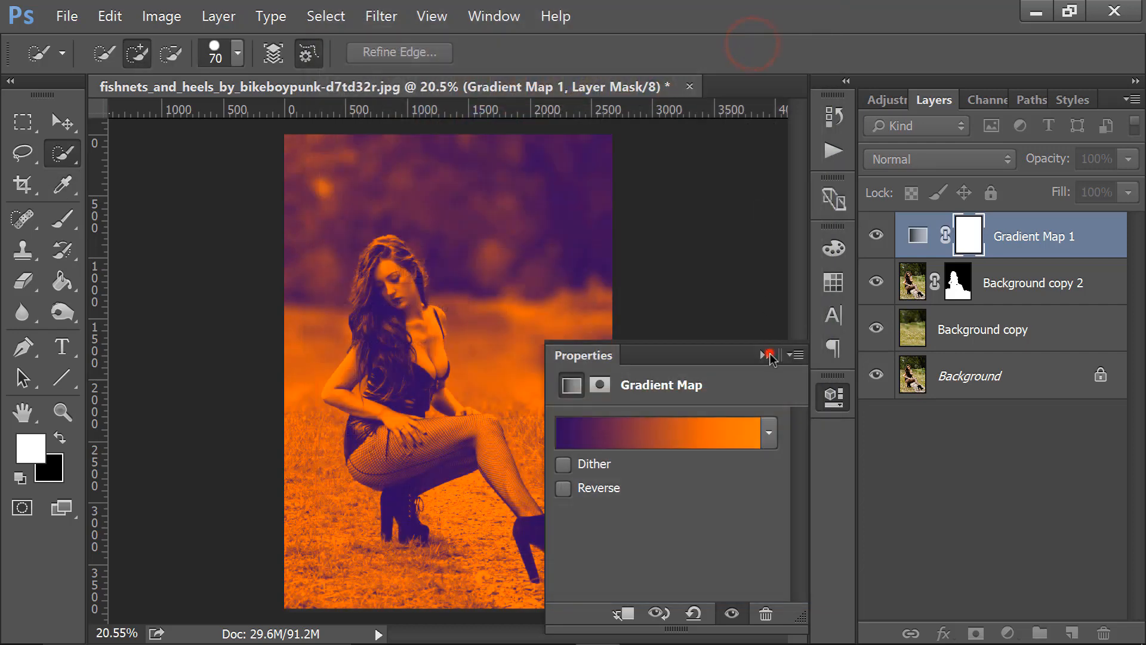
pyautogui.click(770, 356)
# - Set the Gradient Map layer's blend mode to Soft Light and its opacity to 24%
pyautogui.click(919, 158)
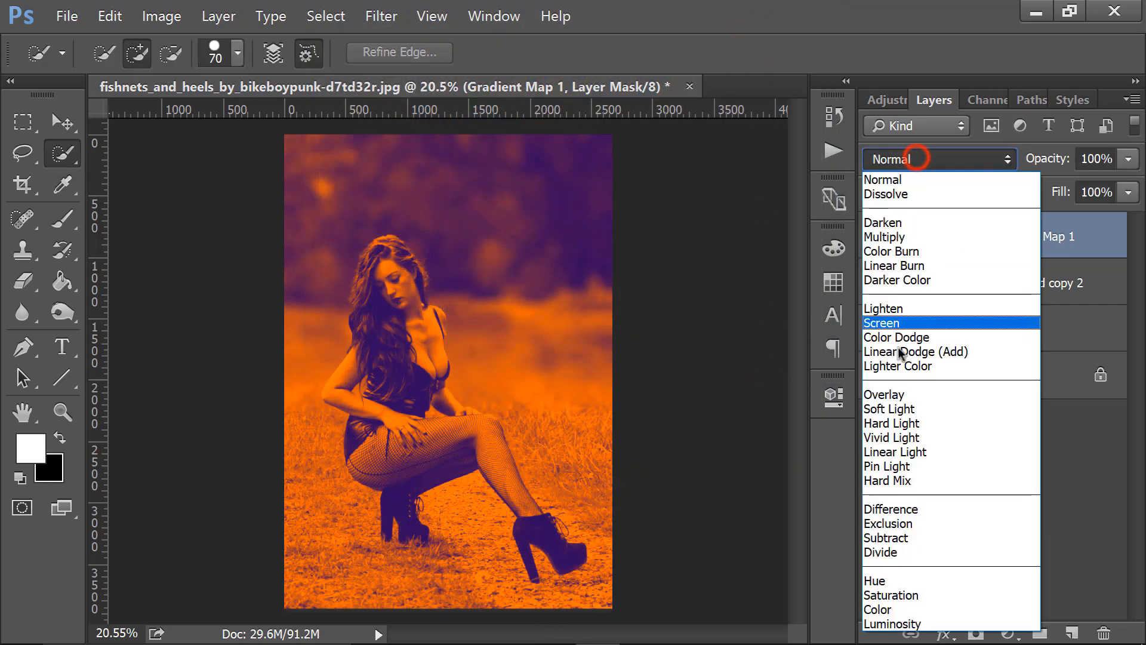
pyautogui.click(906, 411)
pyautogui.click(1128, 159)
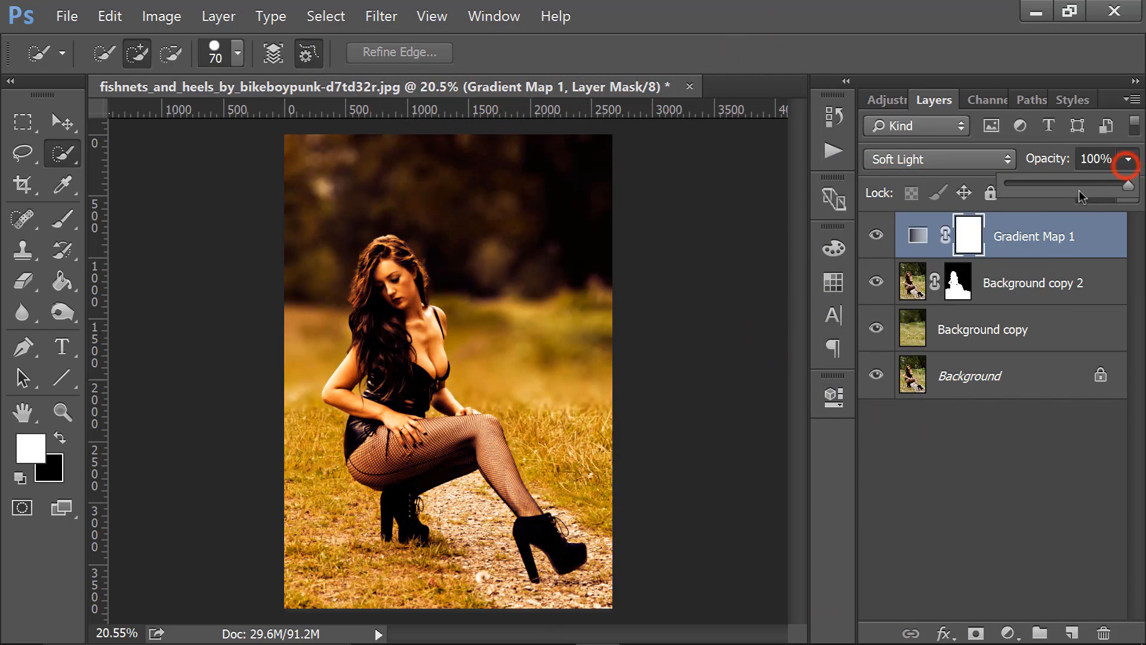
pyautogui.click(1045, 185)
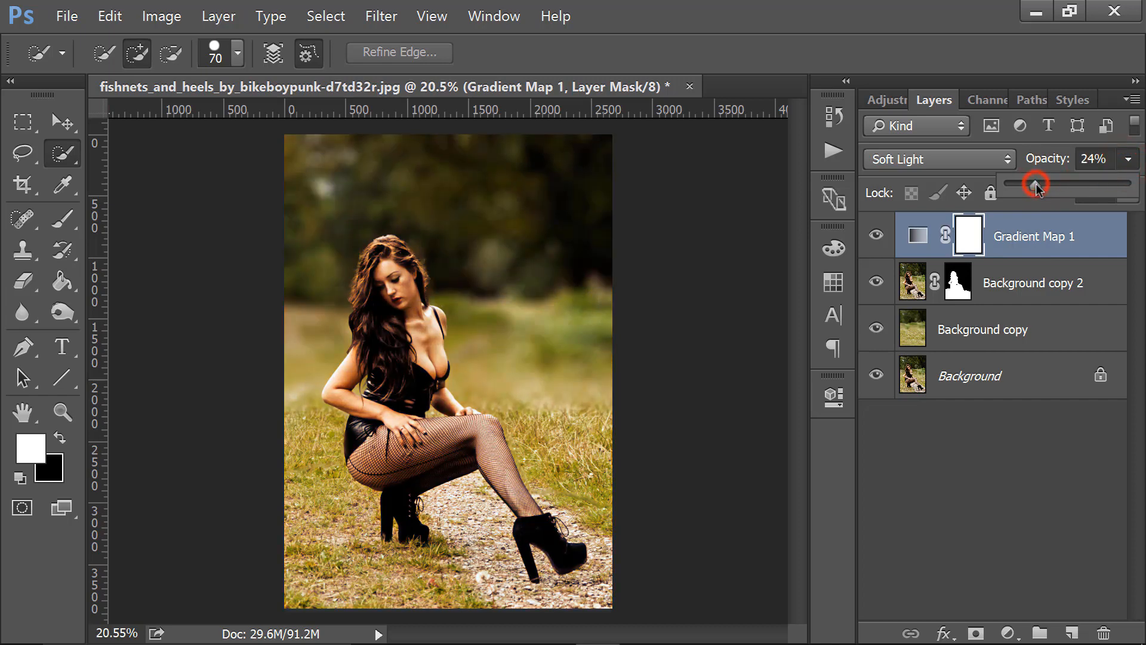
# - Add a Color Lookup adjustment above the Gradient Map using the HorrorBlue.3DL 3DLUT file
pyautogui.click(1006, 630)
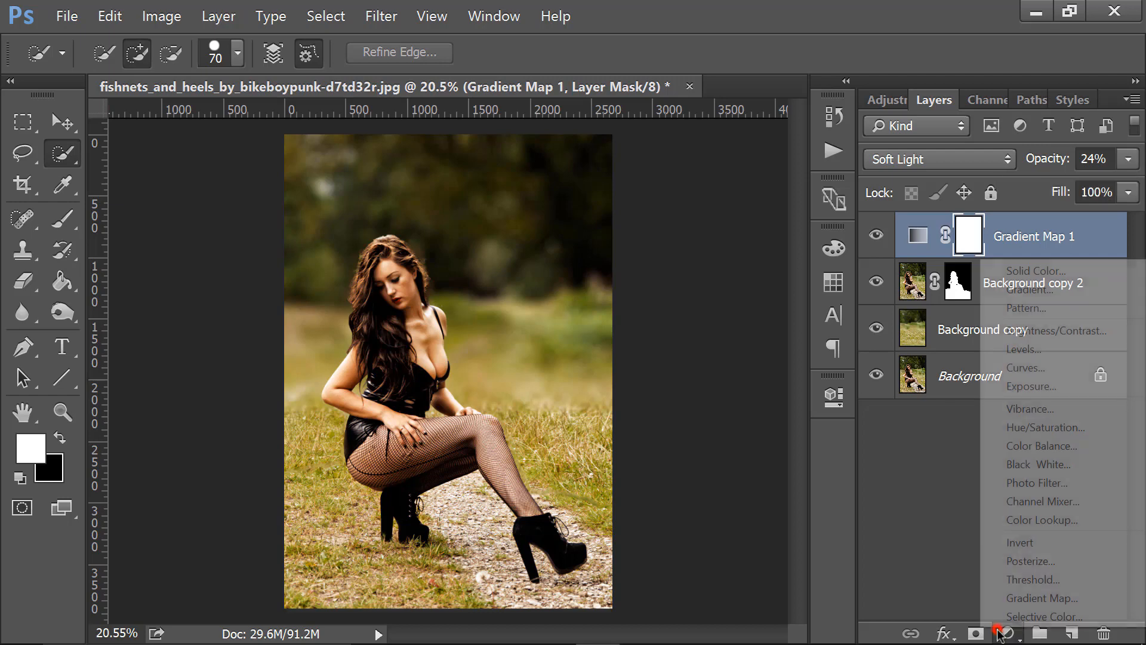
pyautogui.click(1027, 520)
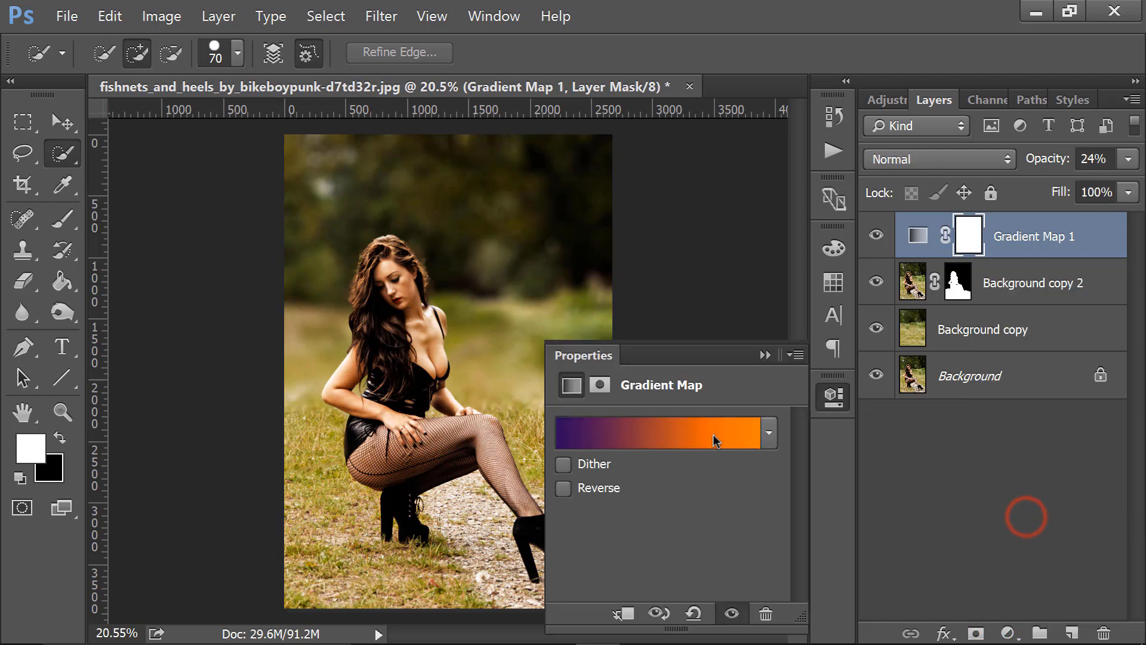
pyautogui.click(683, 427)
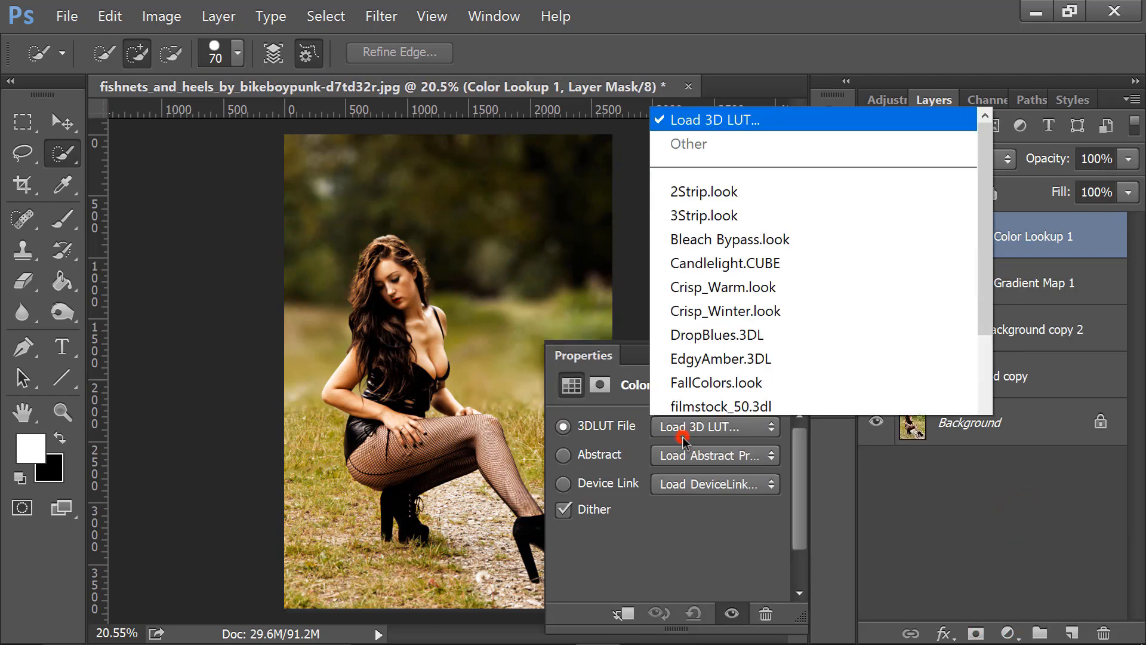
pyautogui.scroll(-5, 746, 266)
pyautogui.click(720, 189)
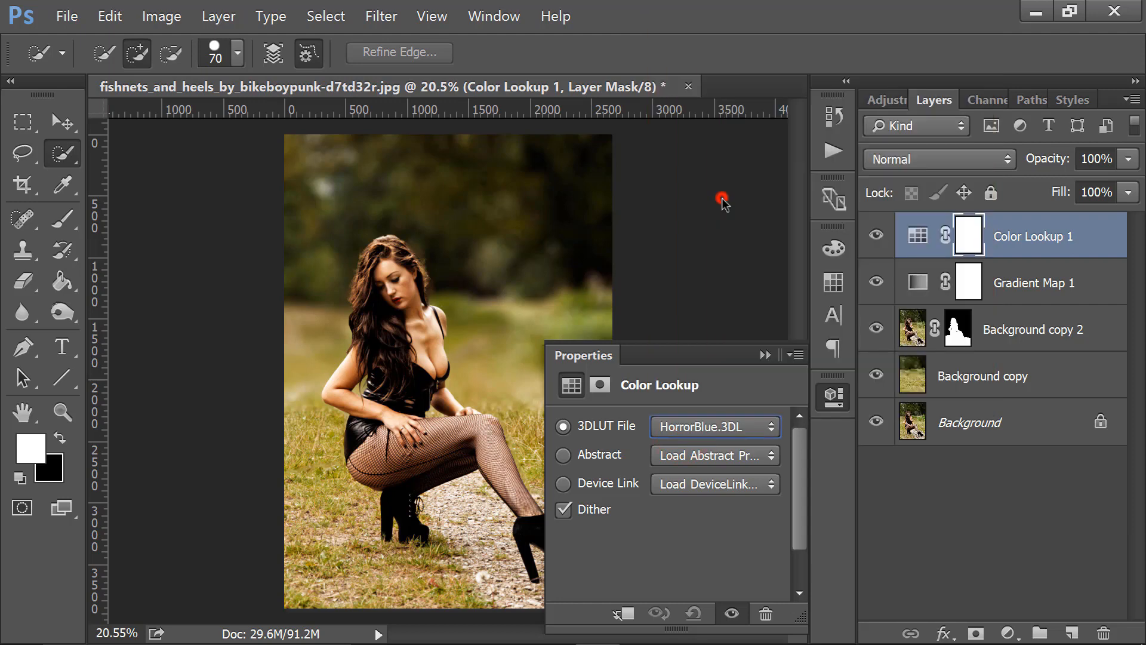
pyautogui.click(768, 356)
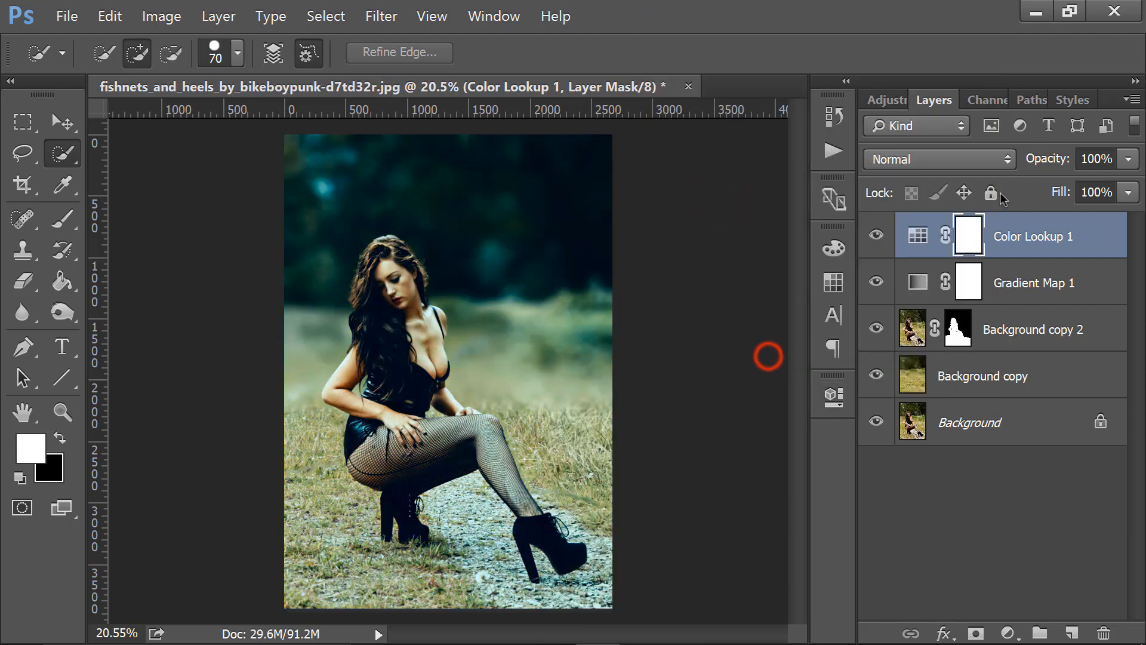
# - Reduce the Color Lookup layer's fill to 38% and select its layer mask
pyautogui.click(1128, 191)
pyautogui.click(1028, 218)
pyautogui.click(1064, 217)
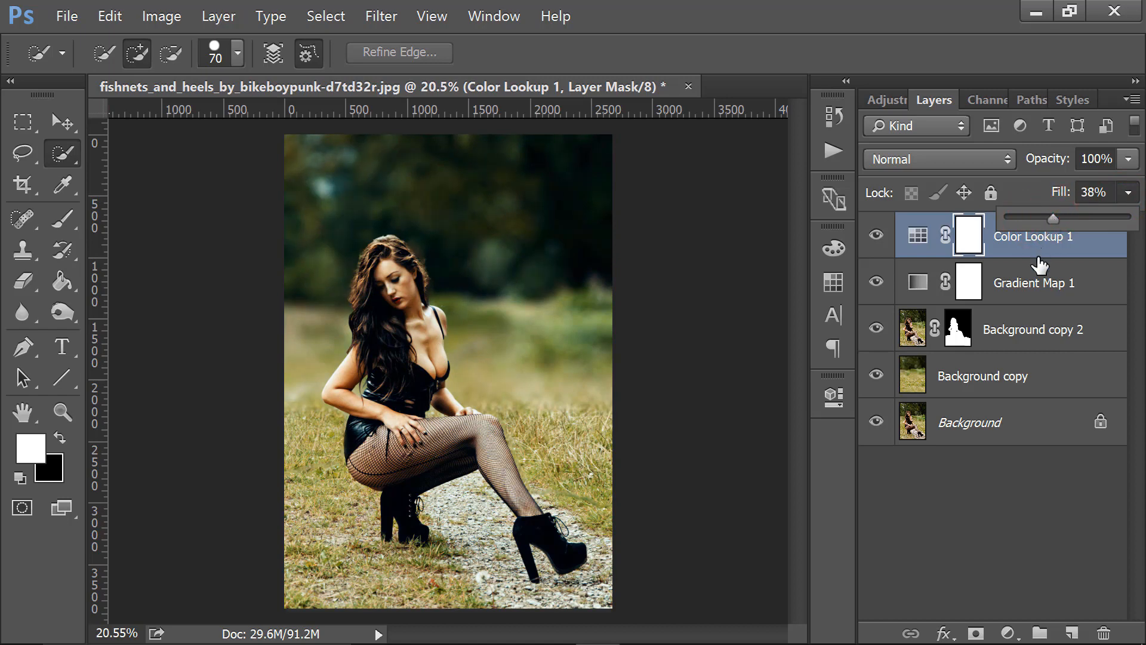
pyautogui.click(1002, 239)
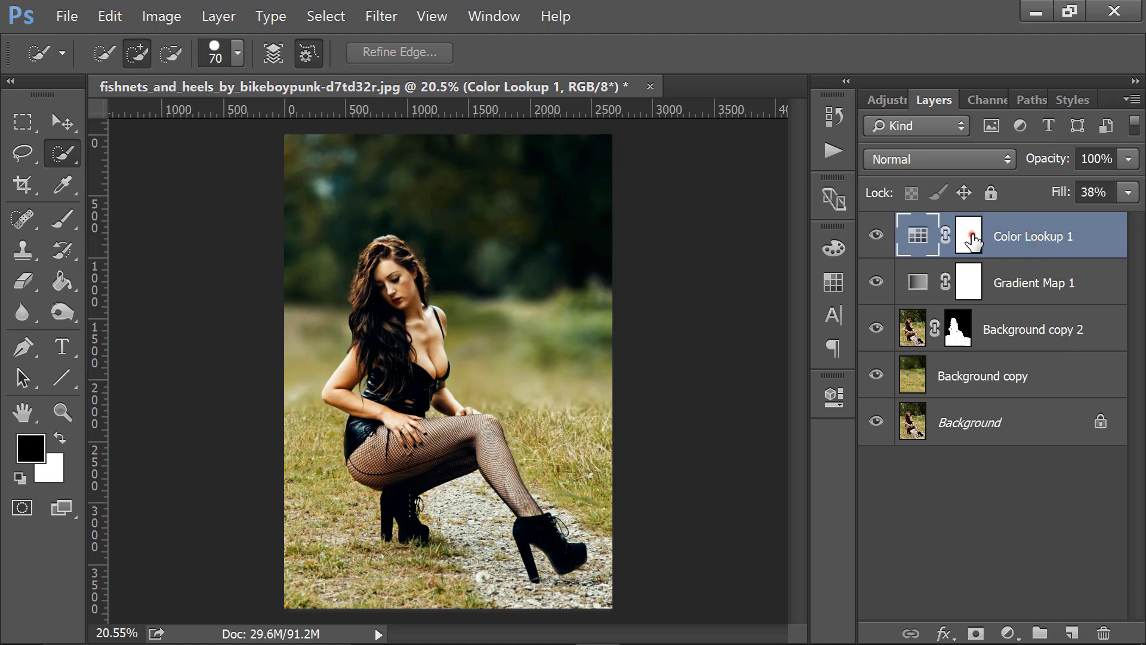
pyautogui.click(968, 236)
# - Add a Curves adjustment above Color Lookup 1 and raise the lower part of the RGB curve slightly
pyautogui.click(1007, 632)
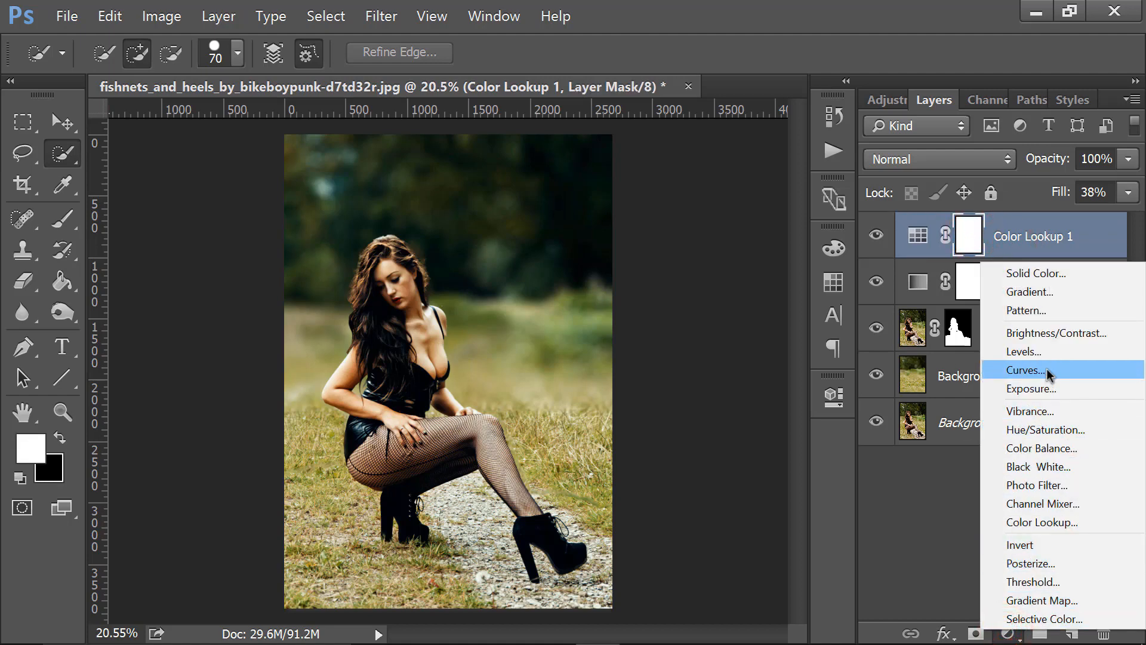
pyautogui.click(1026, 370)
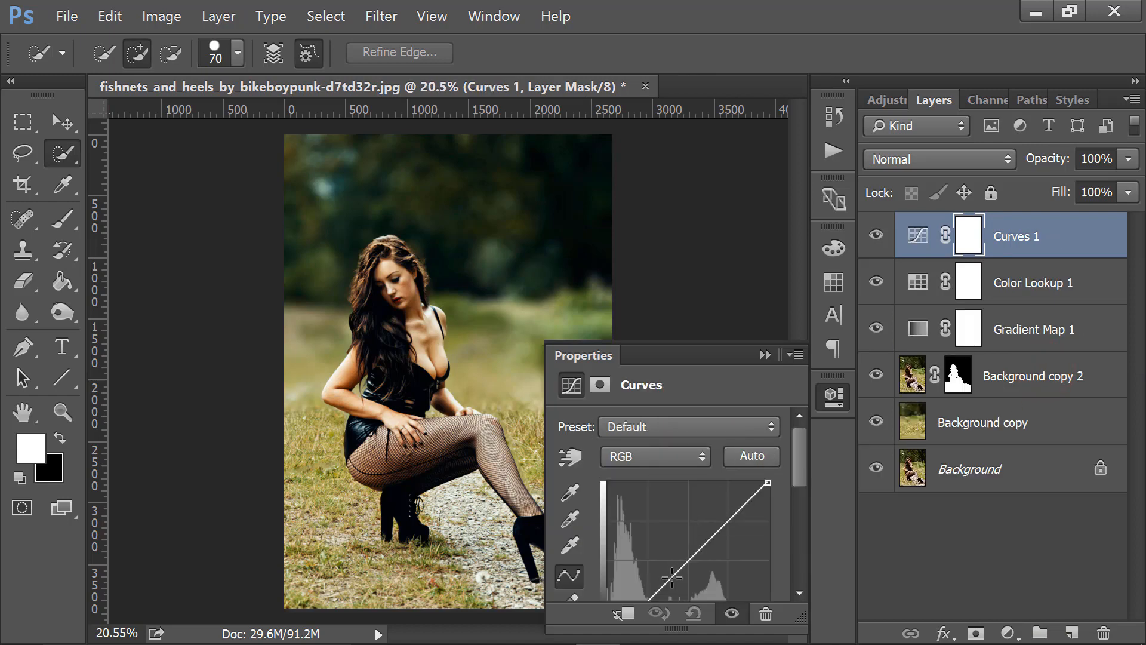
pyautogui.click(667, 582)
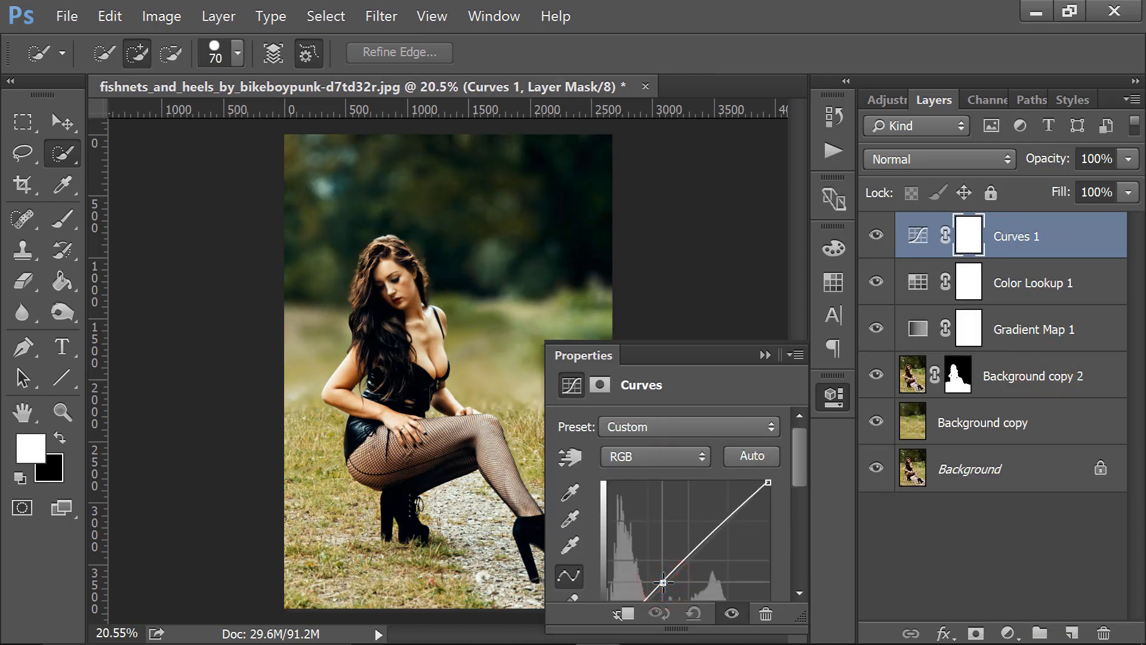
pyautogui.click(765, 355)
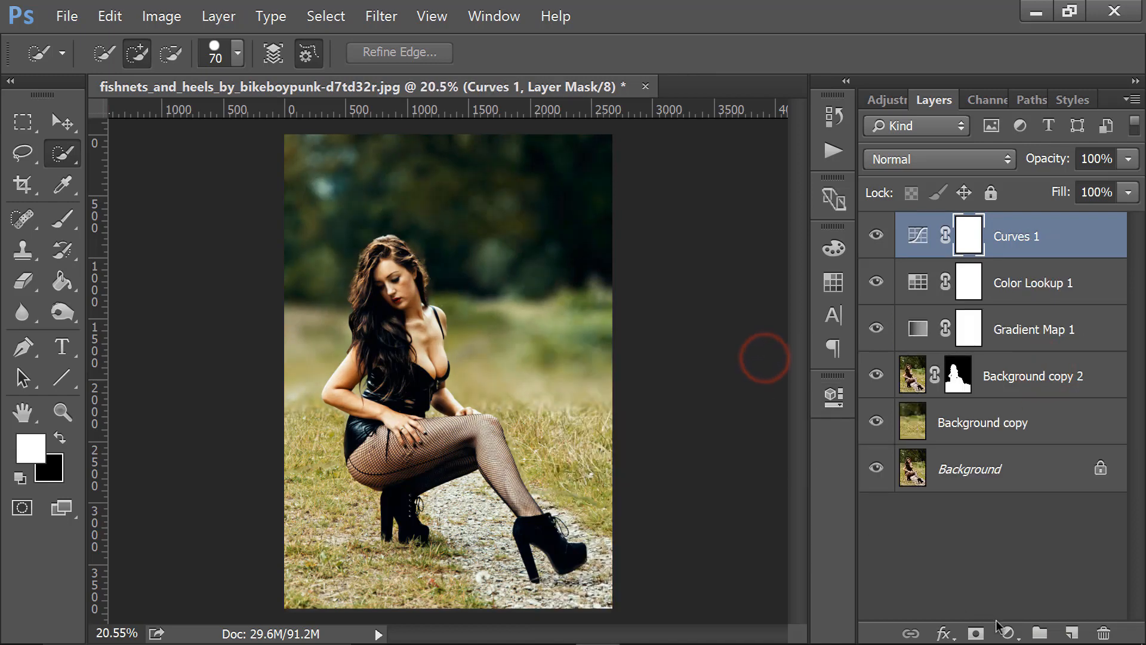
# - Add a Levels adjustment above Curves 1, brighten the midtones slightly and nudge the black point inward
pyautogui.click(1007, 631)
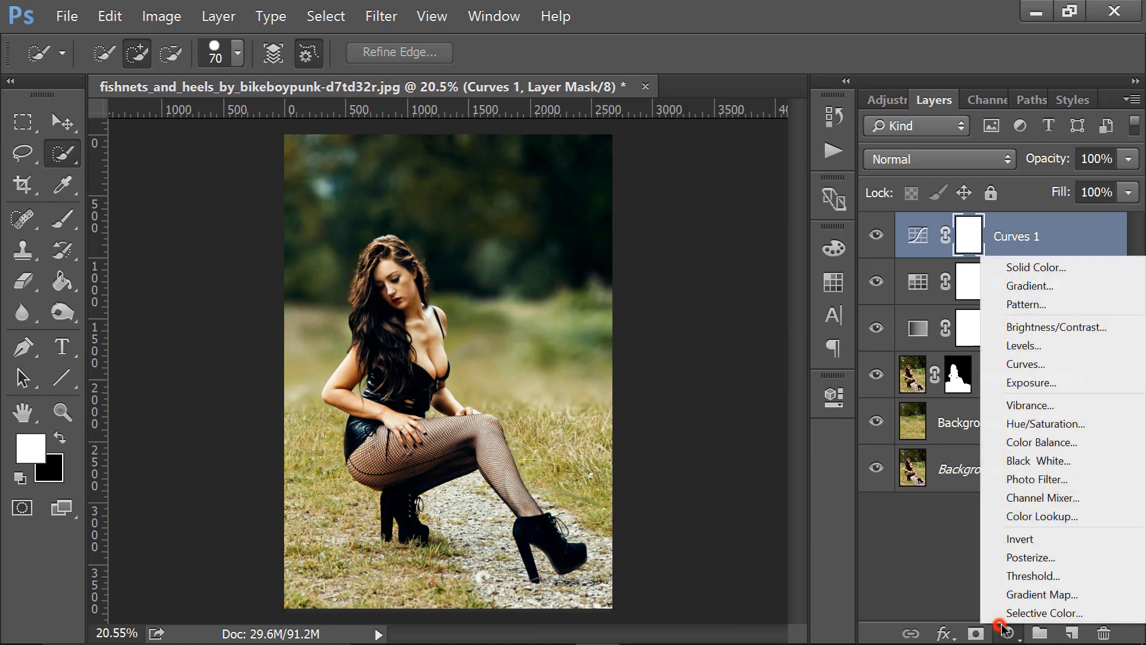
pyautogui.click(1025, 347)
pyautogui.click(681, 594)
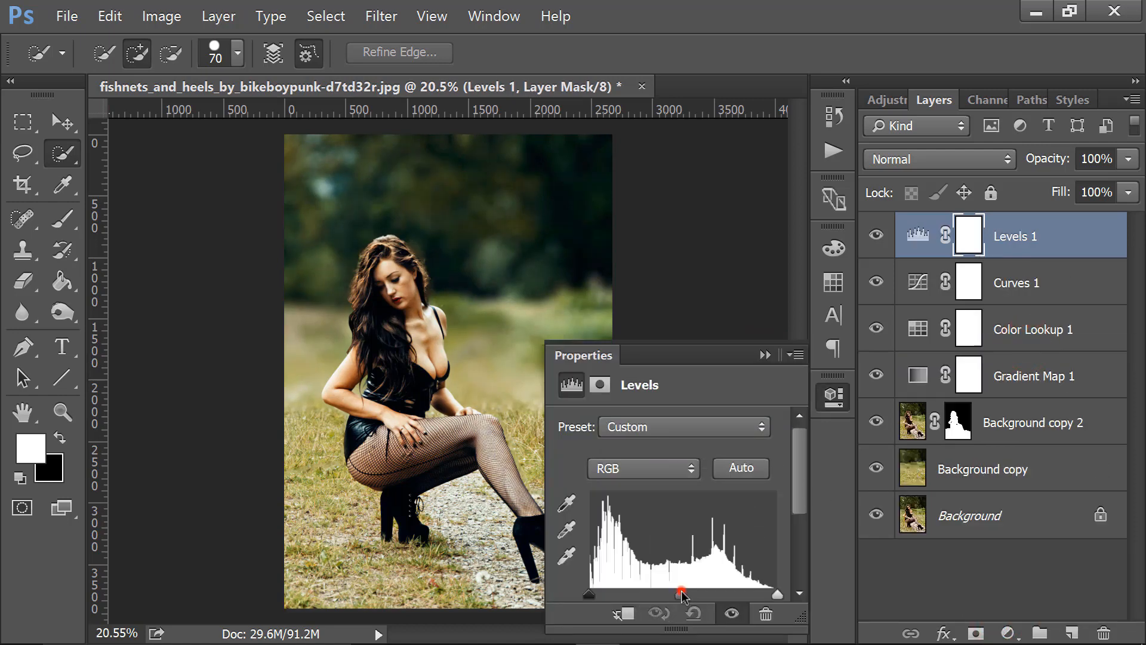
pyautogui.moveTo(681, 594); pyautogui.dragTo(670, 593)
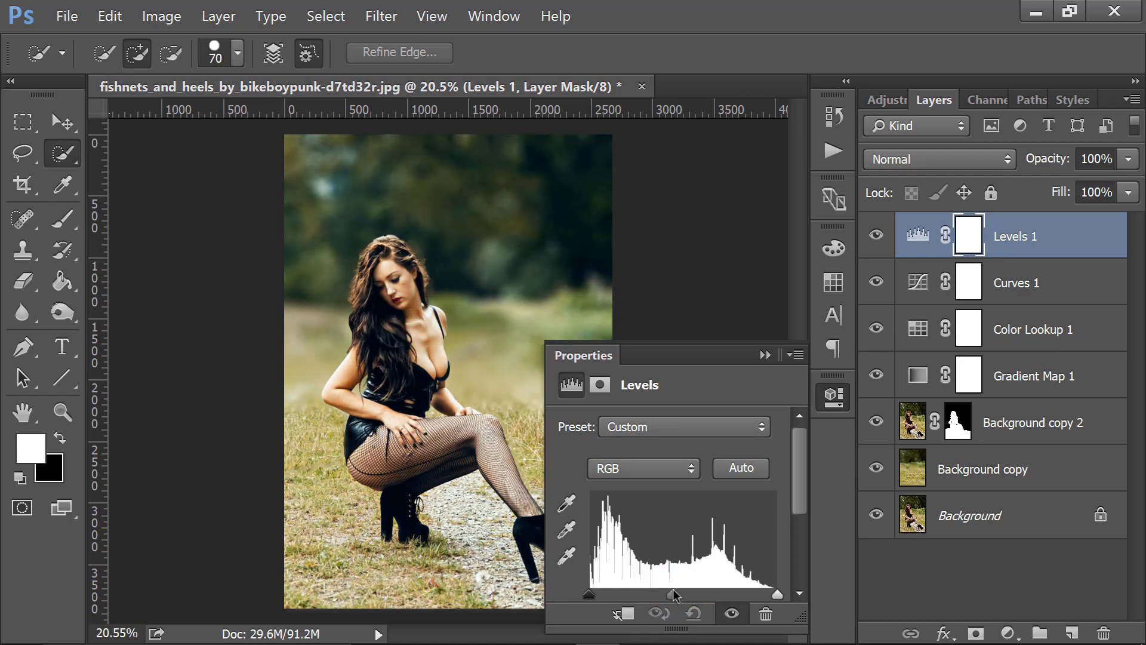
pyautogui.moveTo(591, 597); pyautogui.dragTo(592, 595)
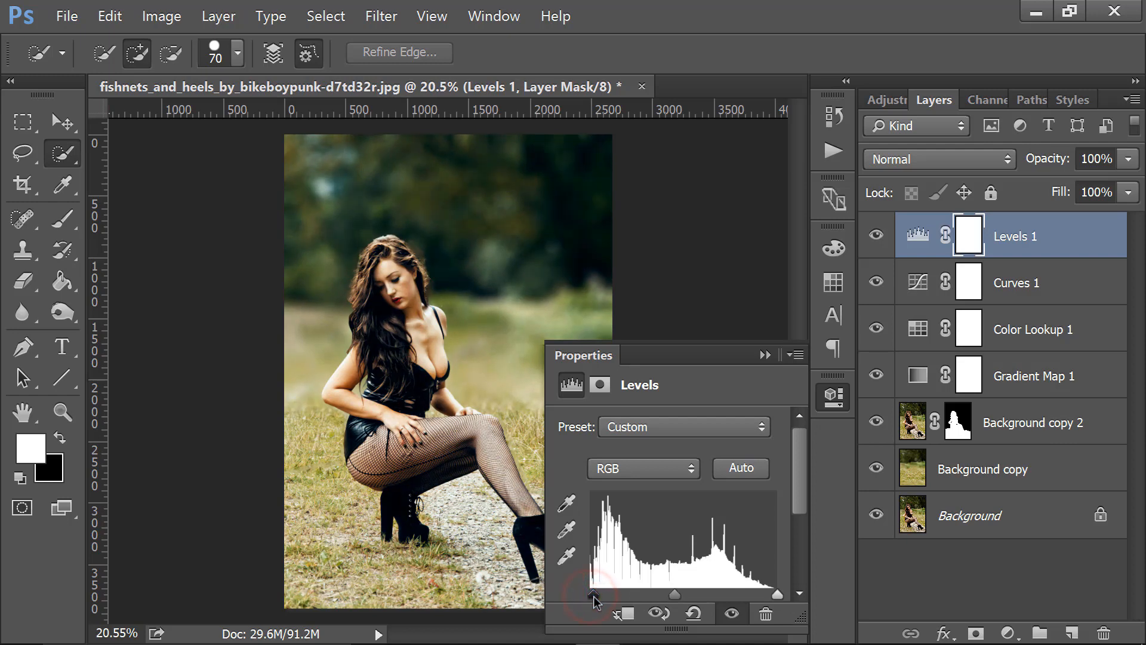
pyautogui.click(765, 355)
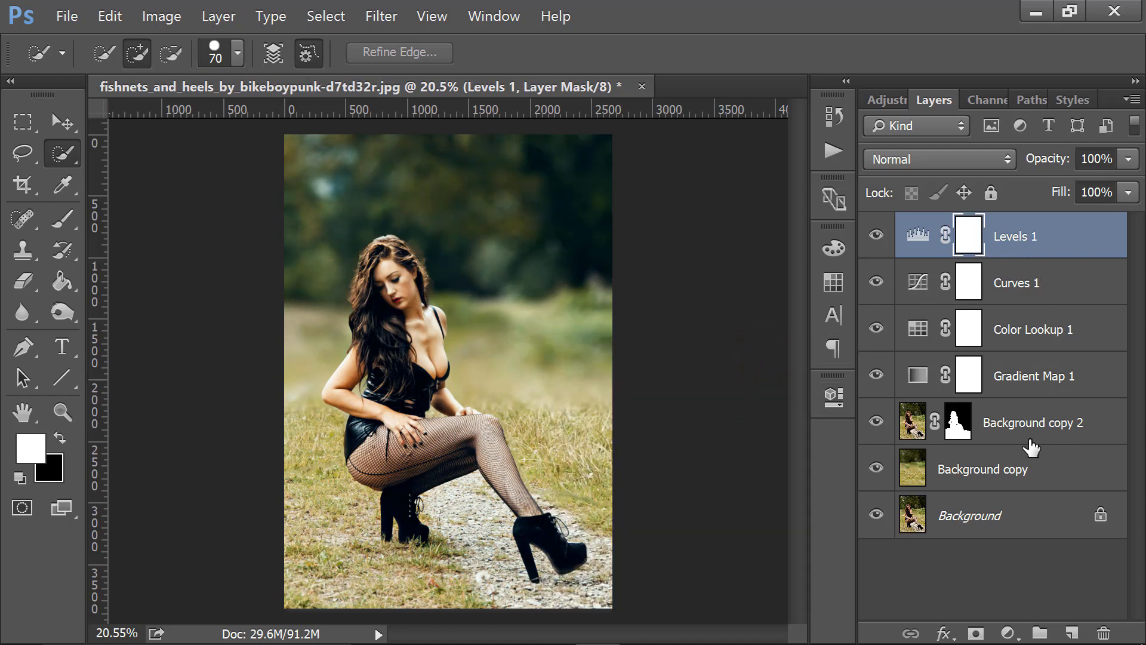
# - Add a Solid Color fill layer in dark teal (#00363b) above Levels 1
pyautogui.click(1008, 634)
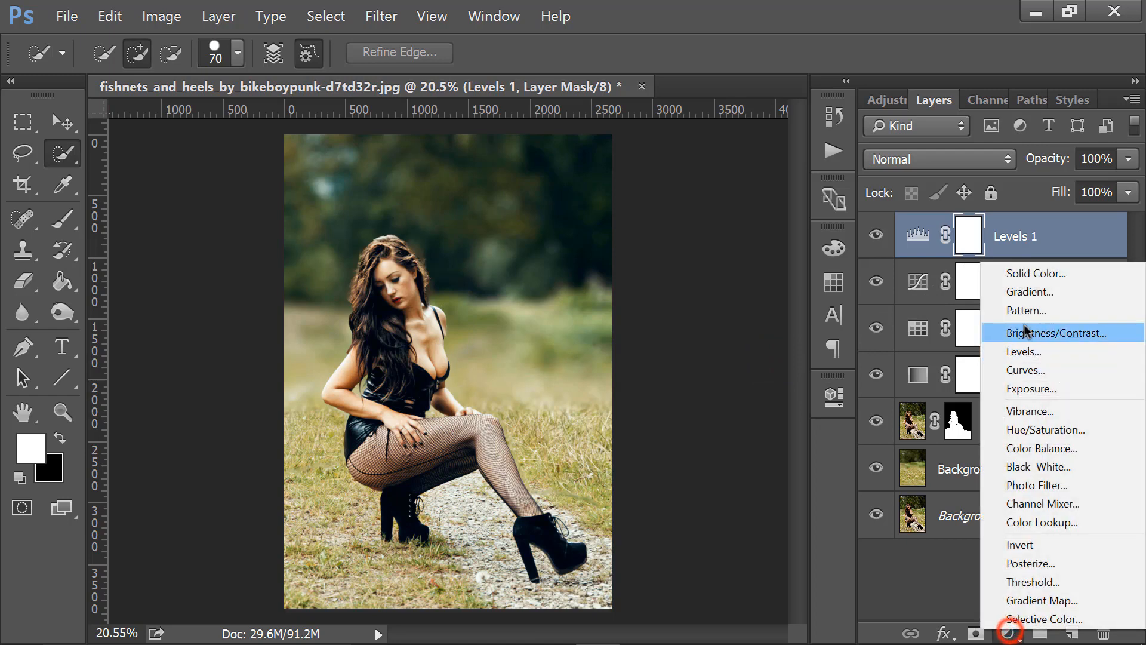
pyautogui.click(1023, 271)
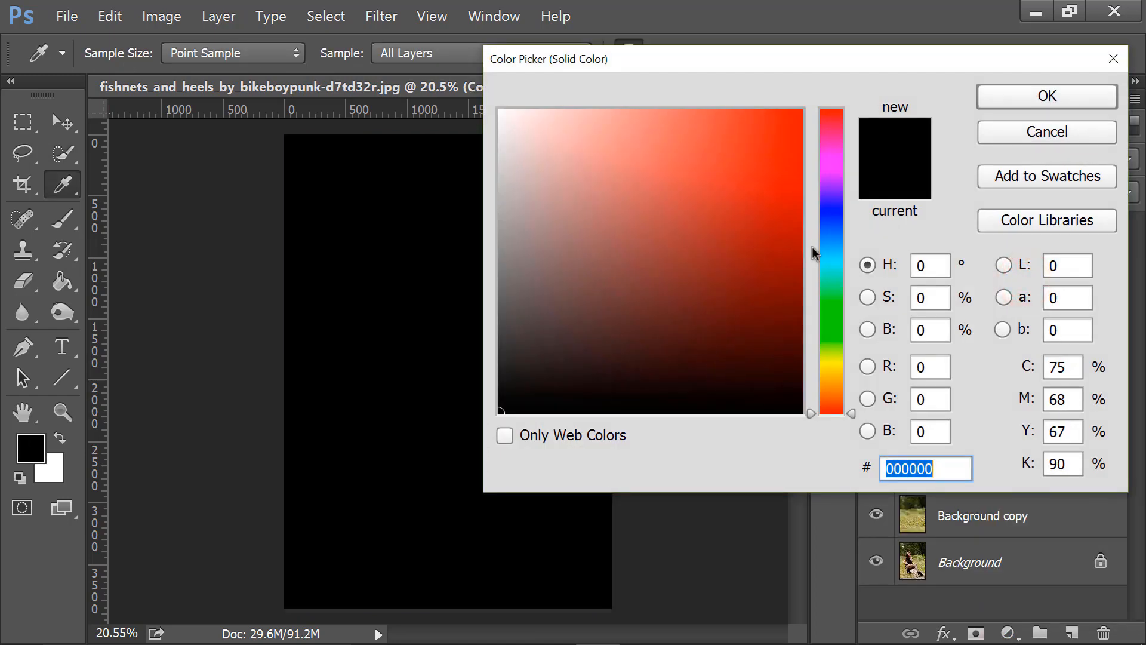
pyautogui.click(821, 258)
pyautogui.moveTo(788, 310); pyautogui.dragTo(803, 343)
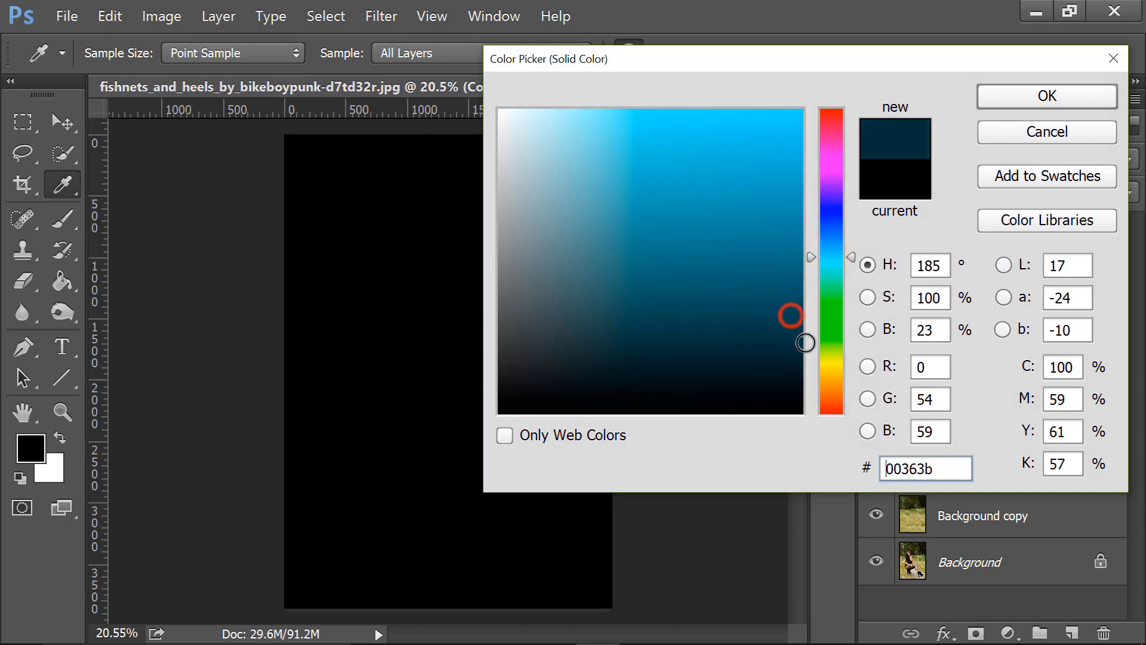
pyautogui.click(994, 96)
# - Set the Color Fill 1 layer's blend mode to Exclusion and its fill to 39%
pyautogui.click(929, 161)
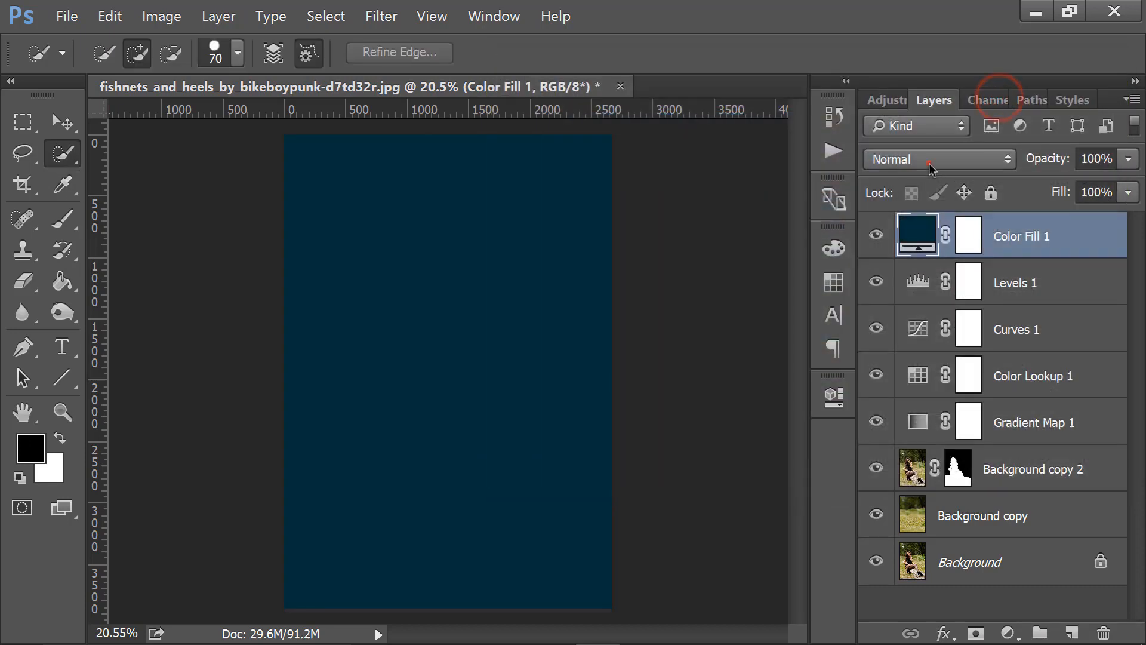
pyautogui.click(890, 523)
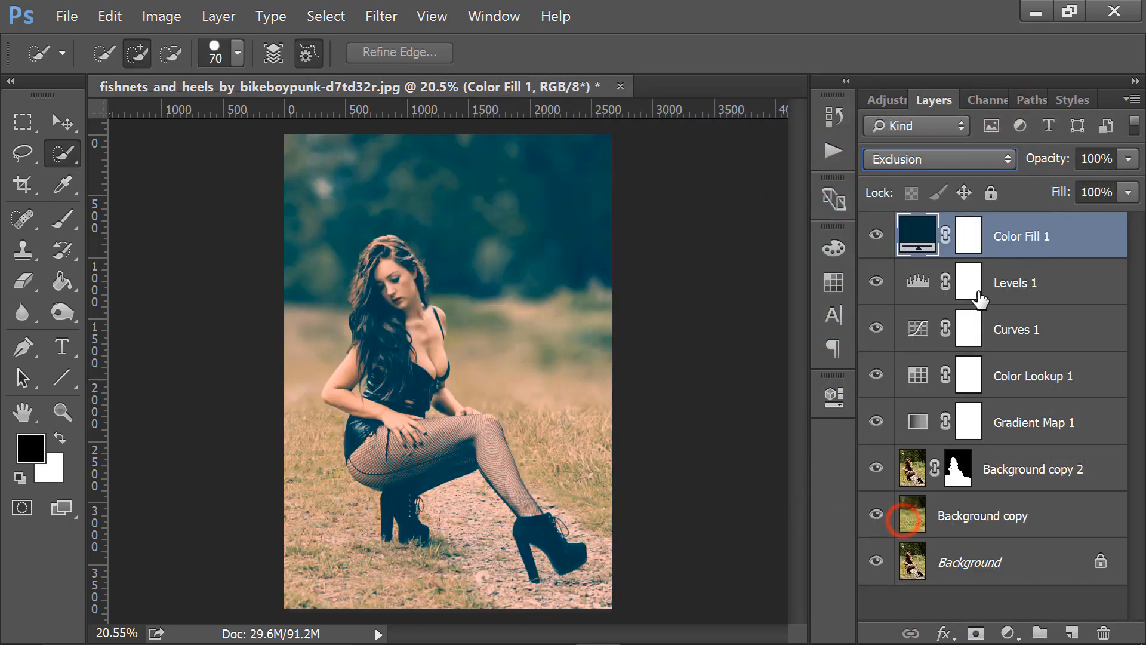
pyautogui.click(1128, 193)
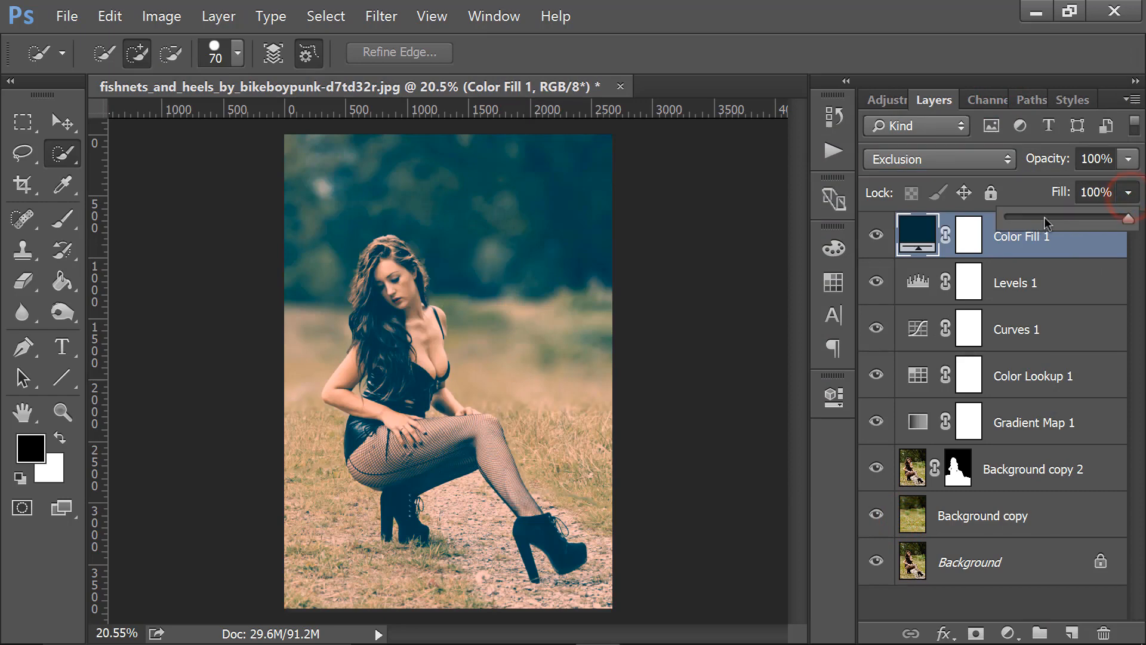
pyautogui.click(1055, 217)
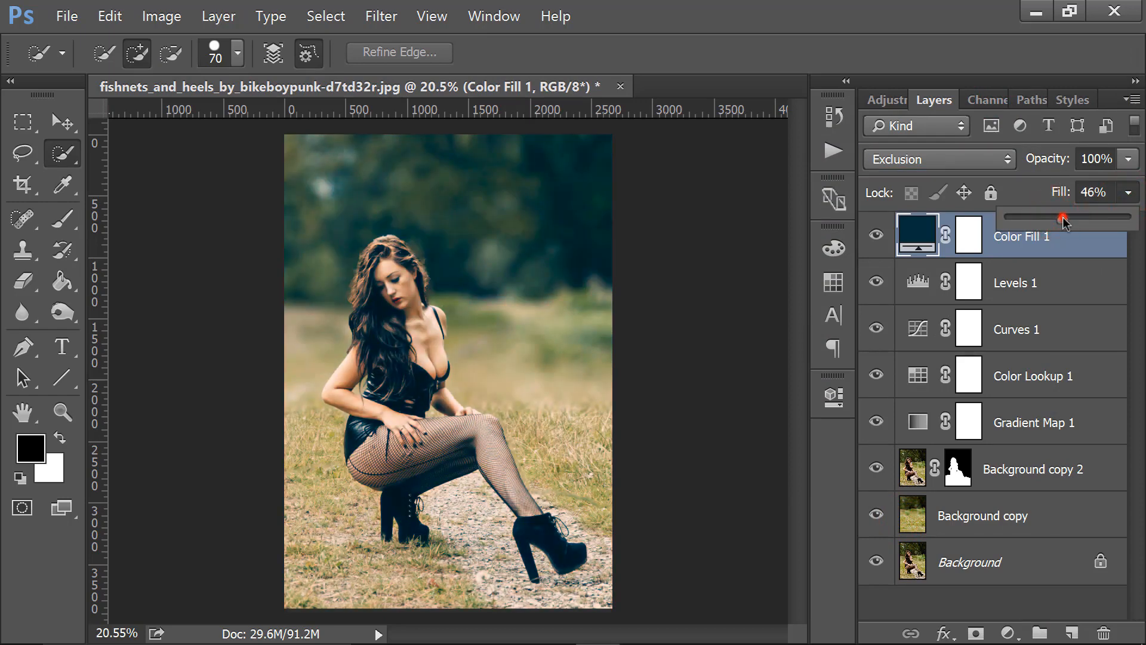
pyautogui.moveTo(1063, 219); pyautogui.dragTo(1055, 222)
# - Group all layers from Color Fill 1 down to Background copy, and stamp the visible result onto a new layer above the group
pyautogui.click(1001, 529)
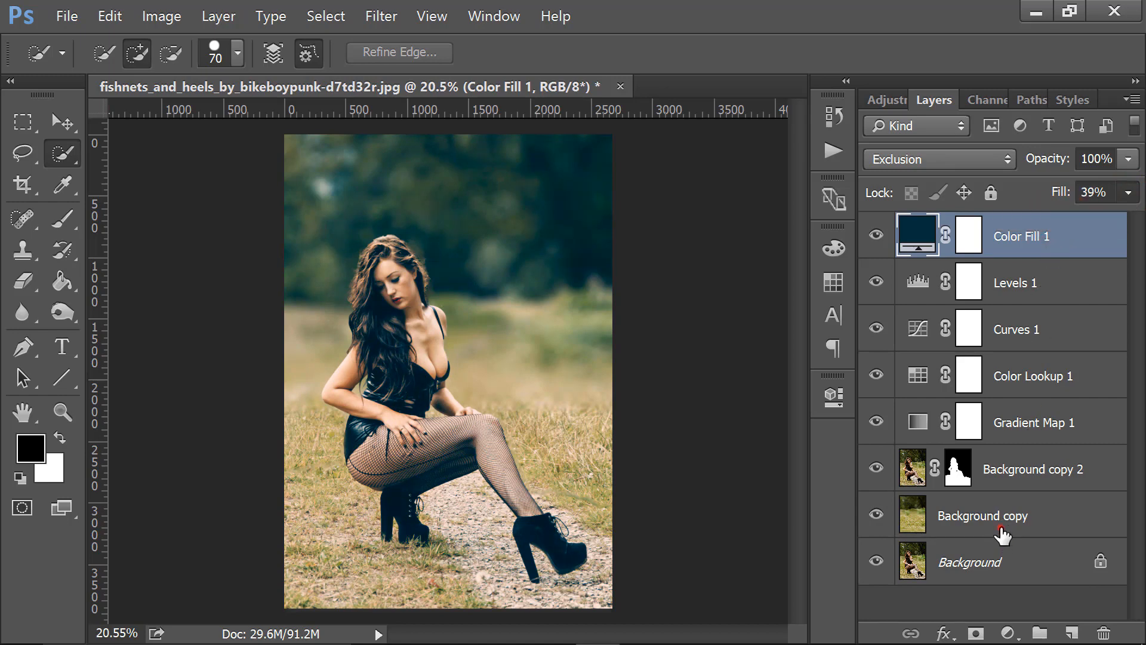
pyautogui.keyDown('shift'); pyautogui.click(1001, 534); pyautogui.keyUp('shift')
pyautogui.moveTo(1001, 534); pyautogui.dragTo(1041, 633)
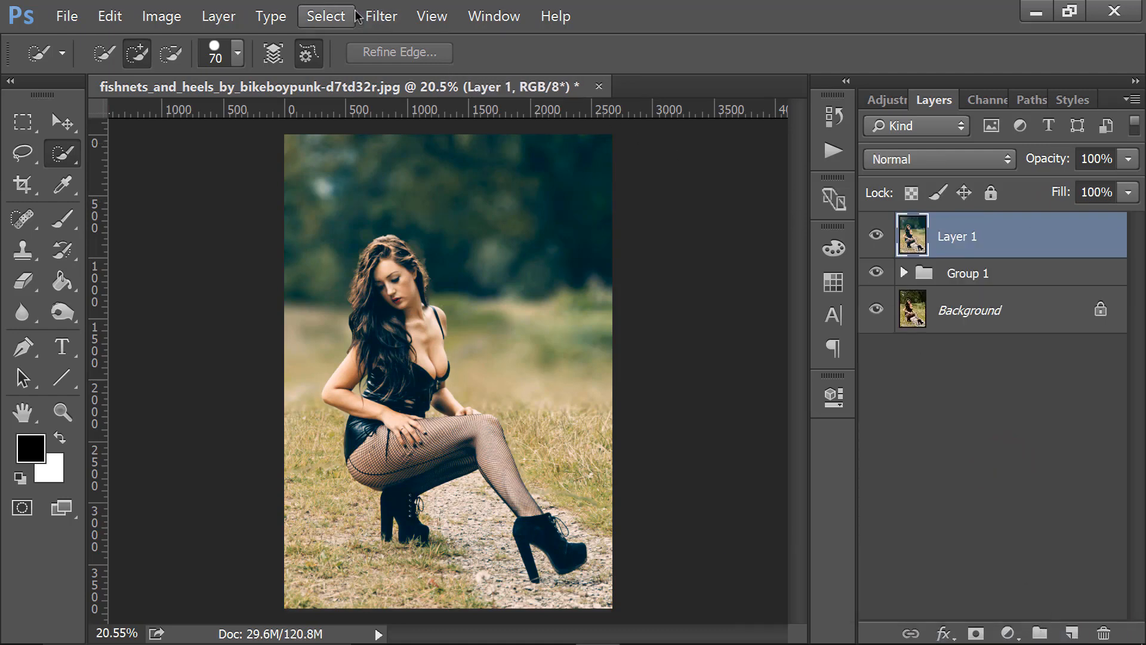
# - Open the stamped layer in the Camera Raw filter and expand the filter window to full screen
pyautogui.click(379, 16)
pyautogui.click(433, 121)
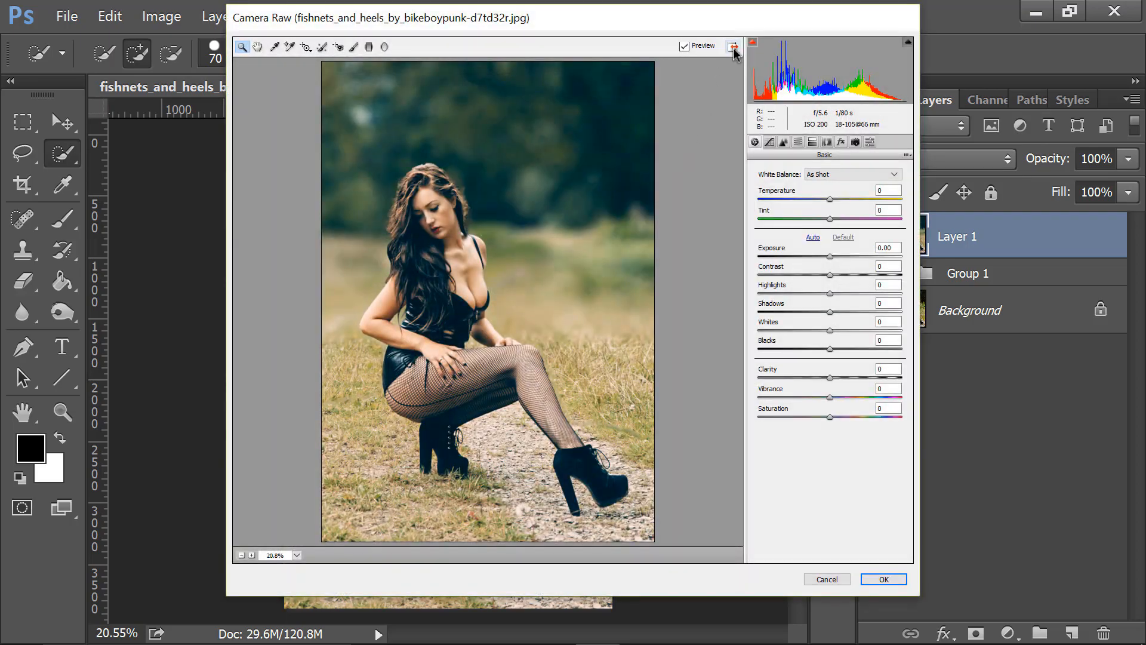
pyautogui.click(733, 48)
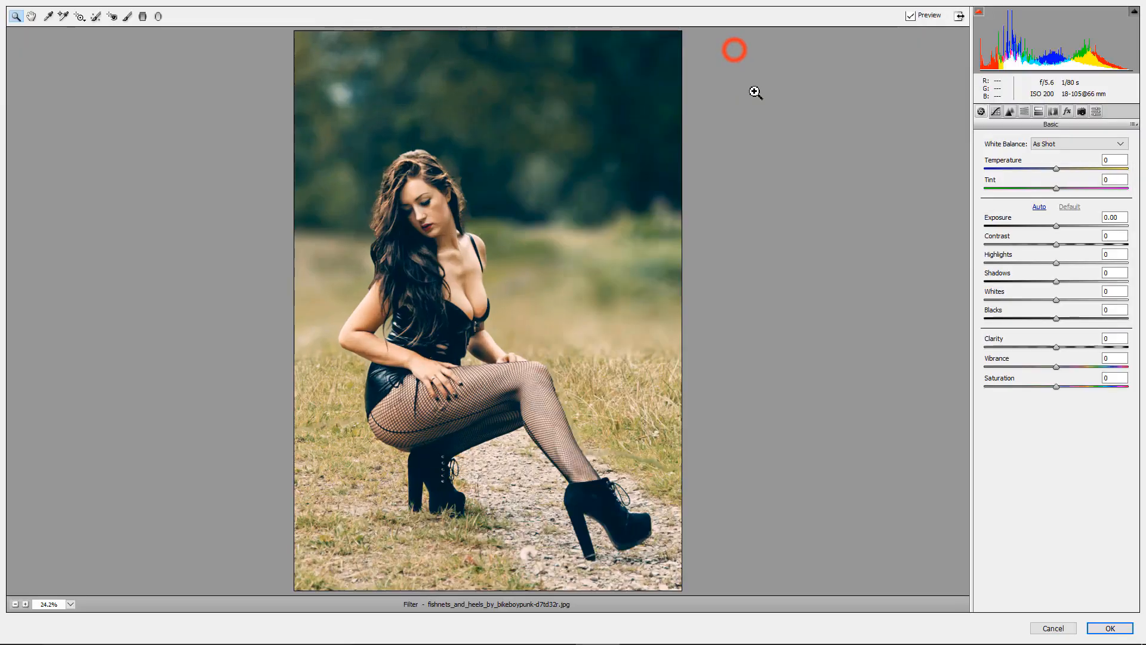
# - Add a small amount of Grain in the Camera Raw Effects settings
pyautogui.click(1074, 116)
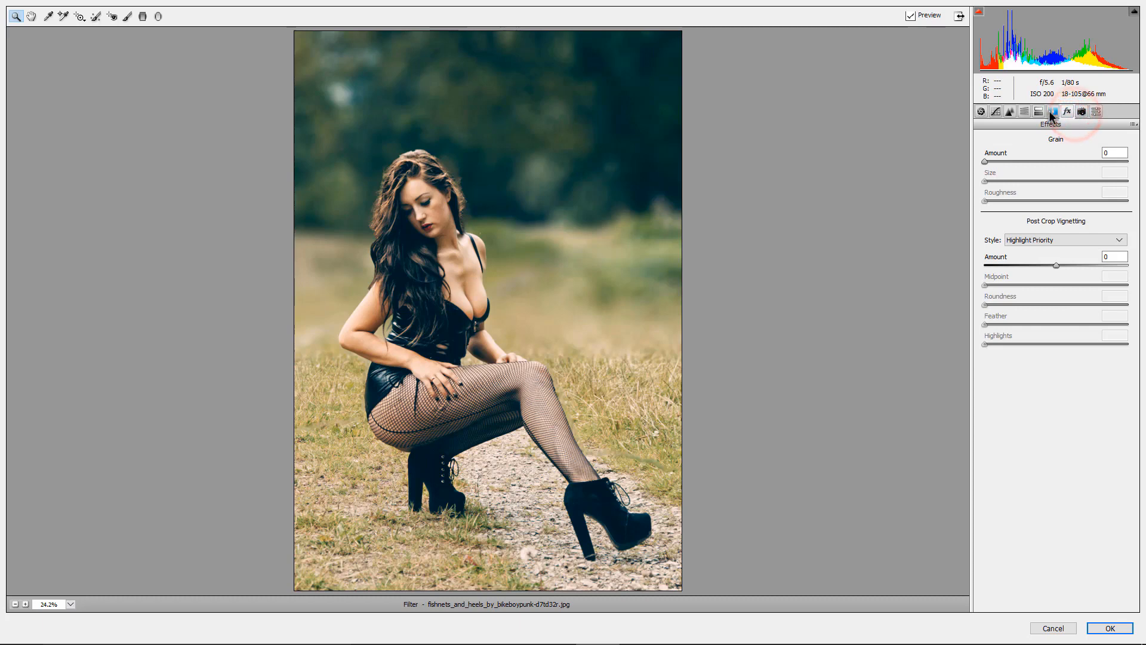
pyautogui.click(1054, 112)
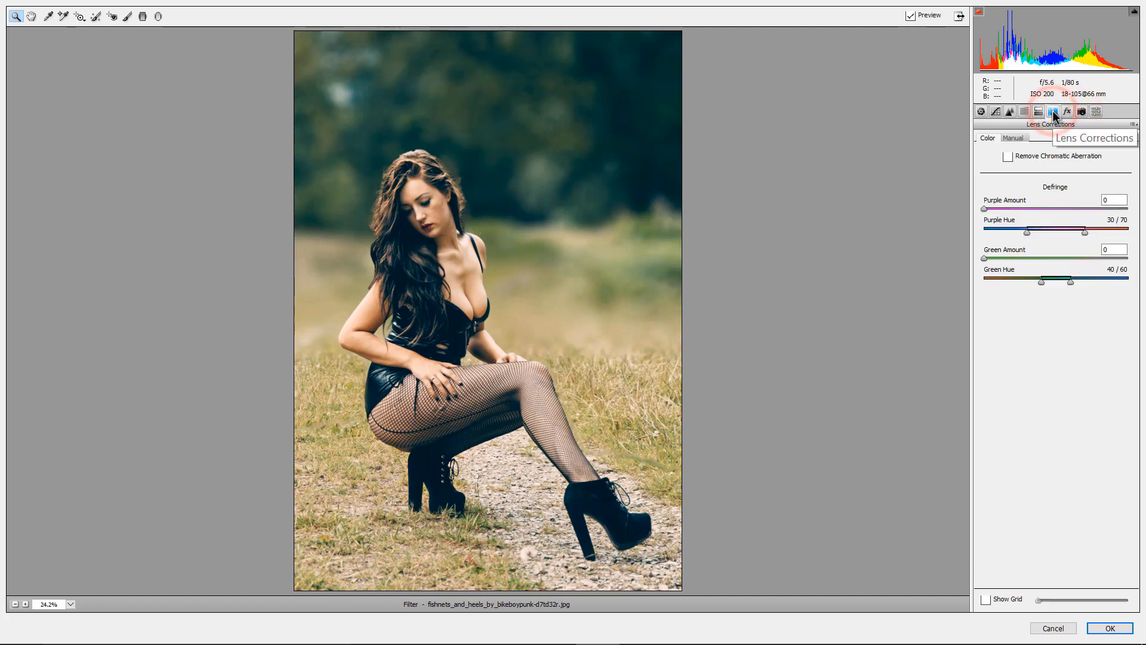
pyautogui.click(1068, 112)
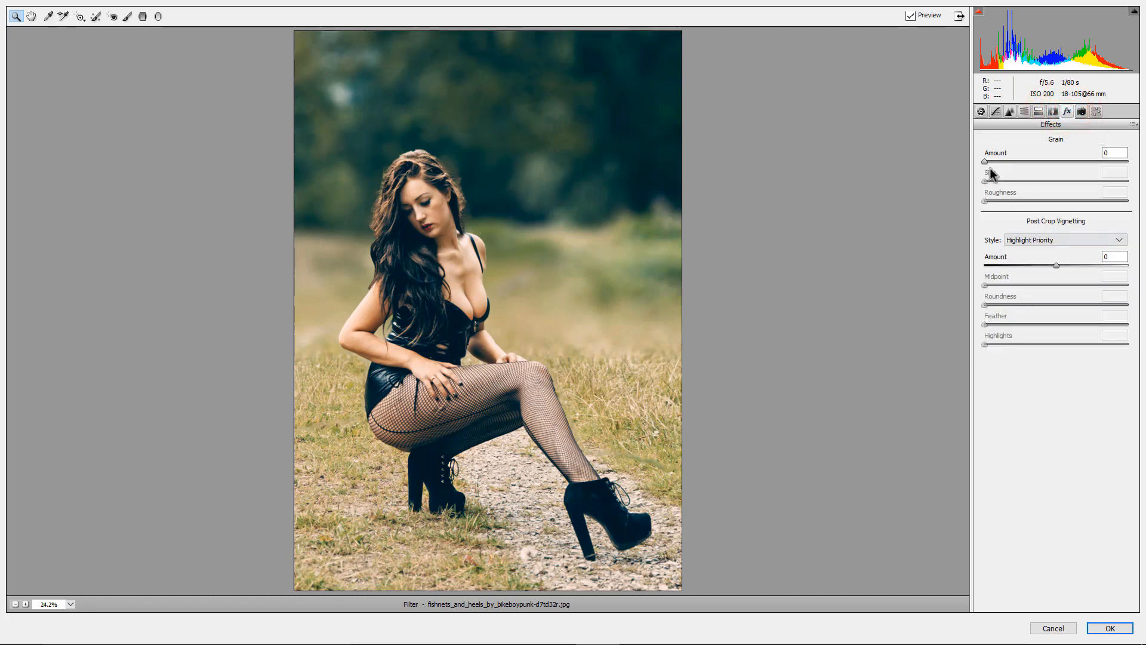
pyautogui.moveTo(986, 162); pyautogui.dragTo(993, 162)
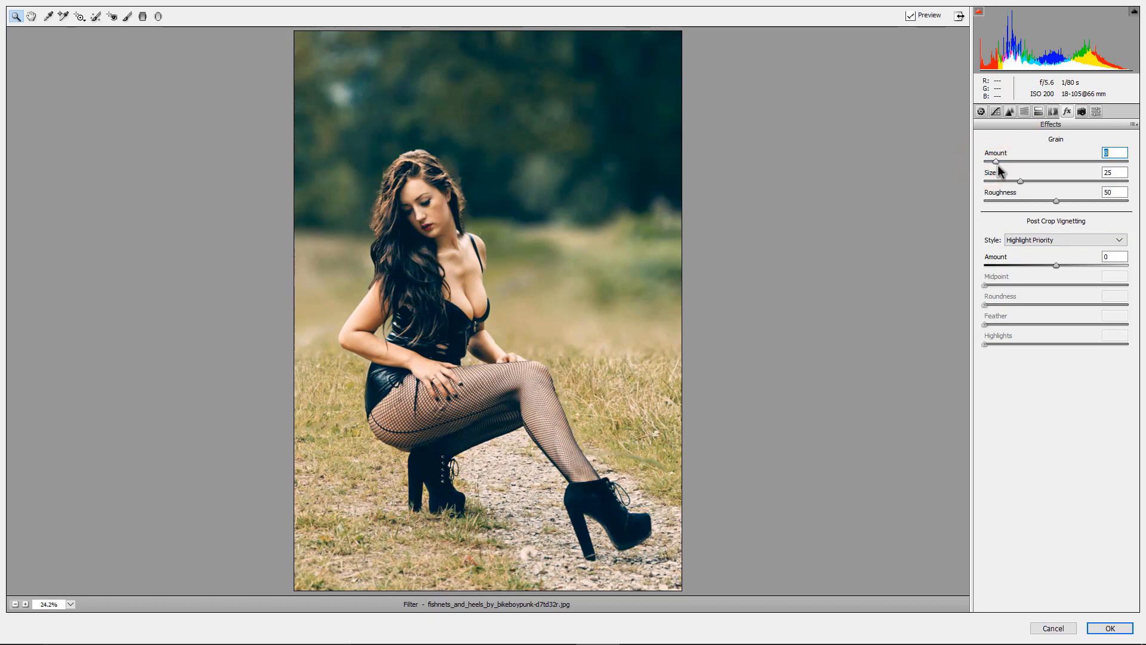
# - Set the Split Toning Balance to -13
pyautogui.click(1096, 111)
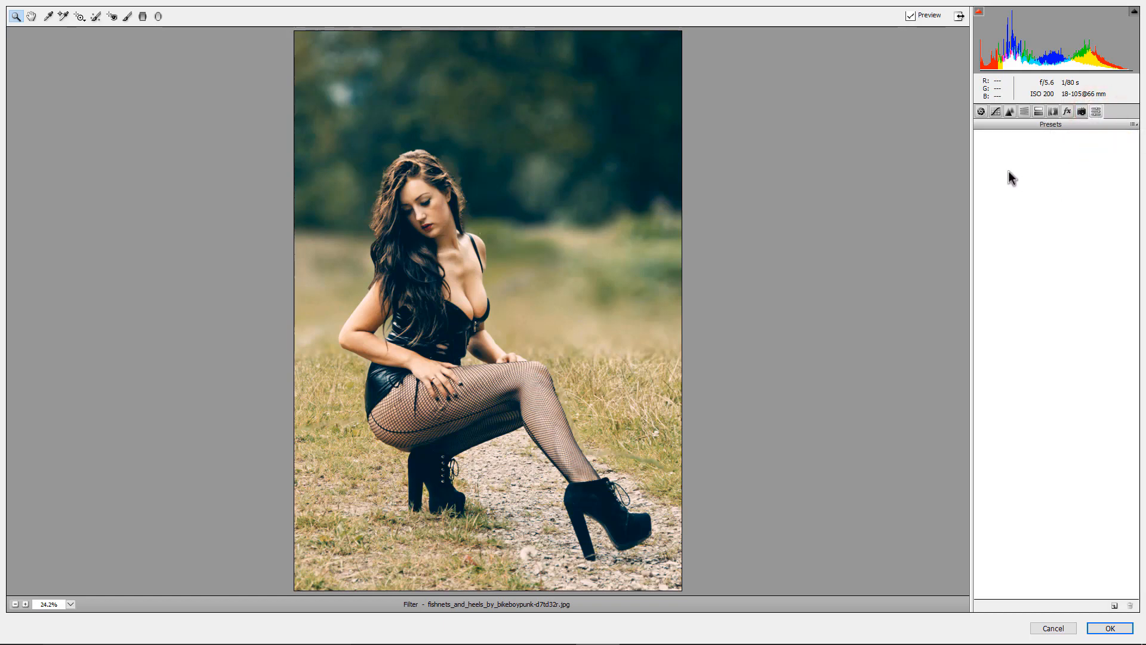
pyautogui.click(1039, 114)
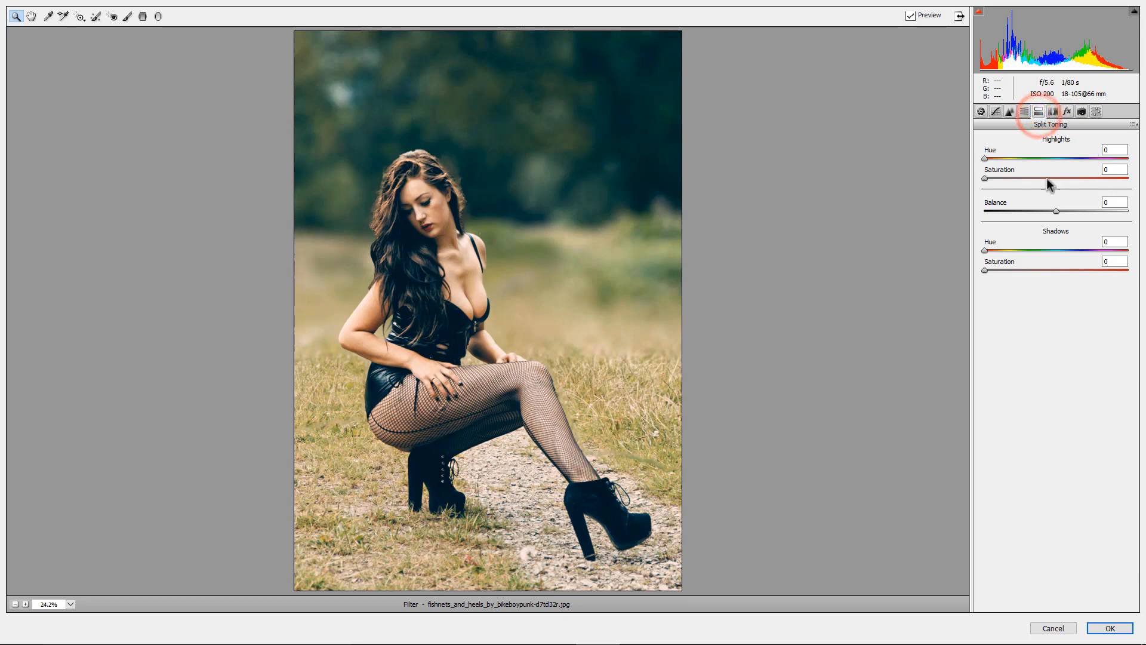
pyautogui.moveTo(1056, 213)
pyautogui.mouseDown()
pyautogui.moveTo(1031, 209)
pyautogui.moveTo(1057, 216)
pyautogui.moveTo(1046, 216)
pyautogui.mouseUp()
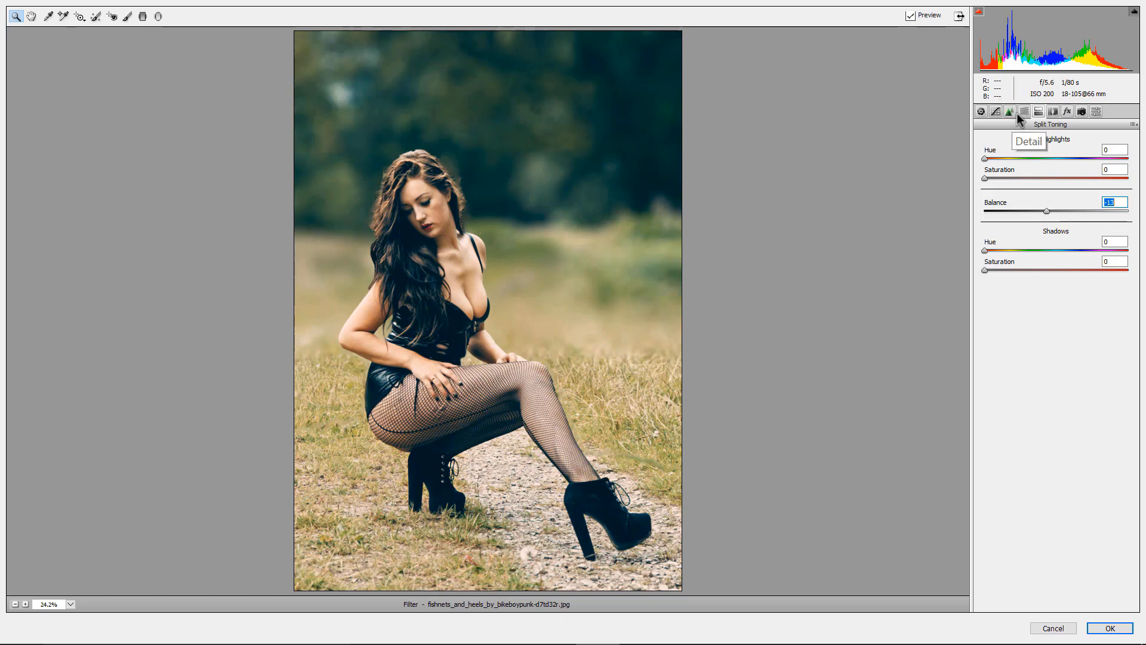
# - Raise the Defringe Purple Amount slightly and set the manual lens Distortion to +1
pyautogui.click(1052, 111)
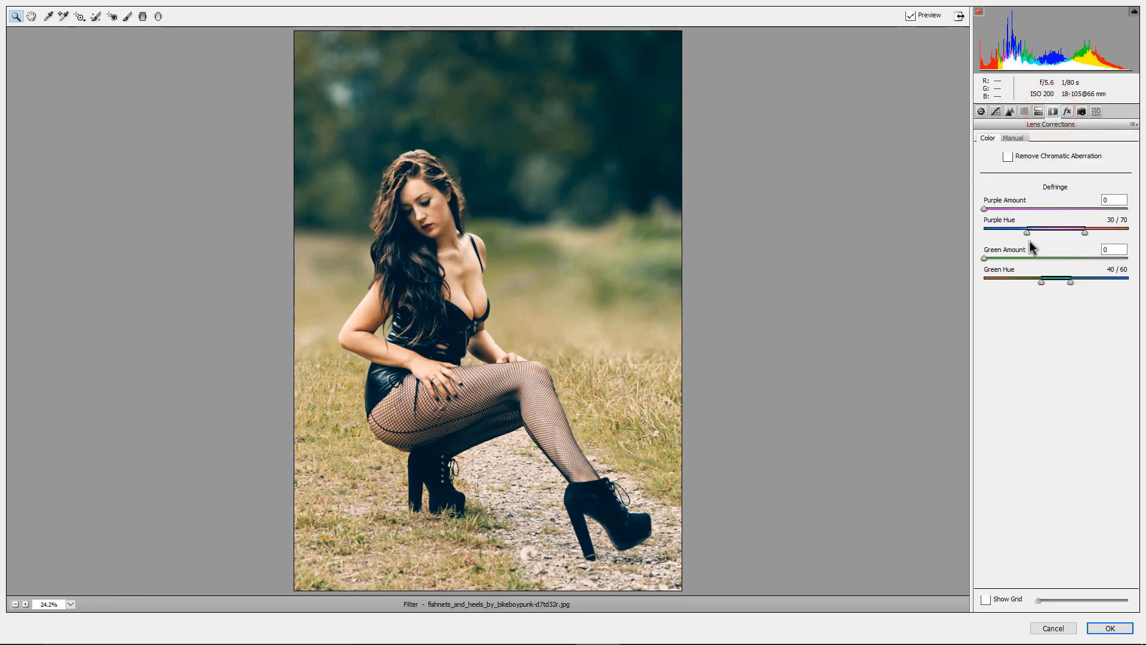
pyautogui.moveTo(987, 208); pyautogui.dragTo(1009, 213)
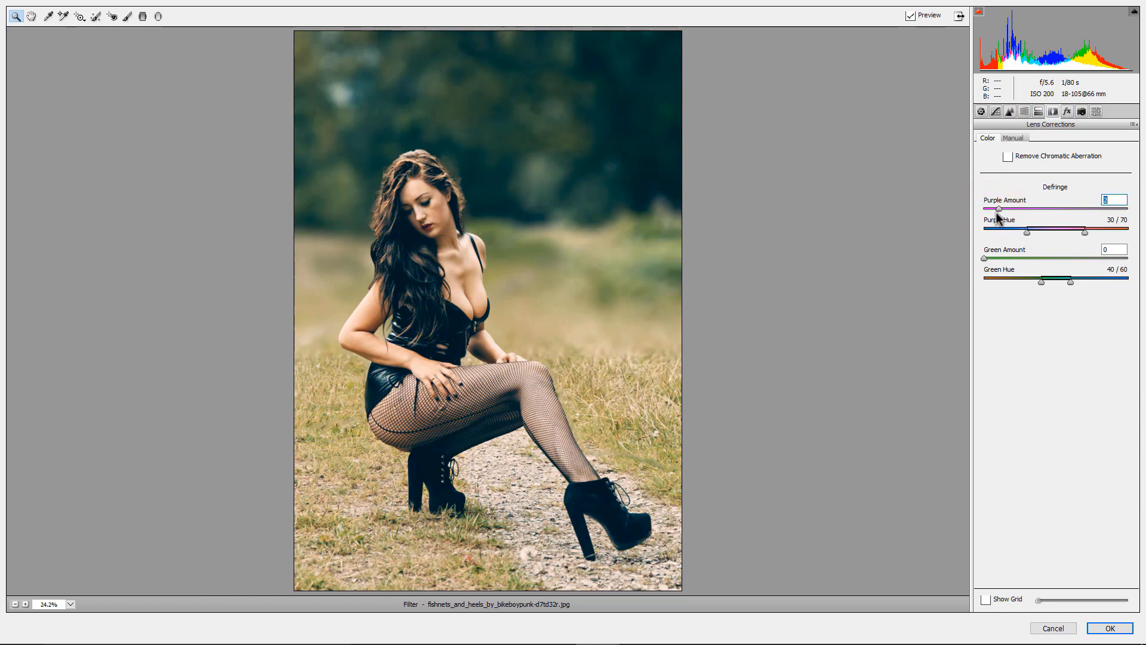
pyautogui.click(994, 210)
pyautogui.click(1014, 138)
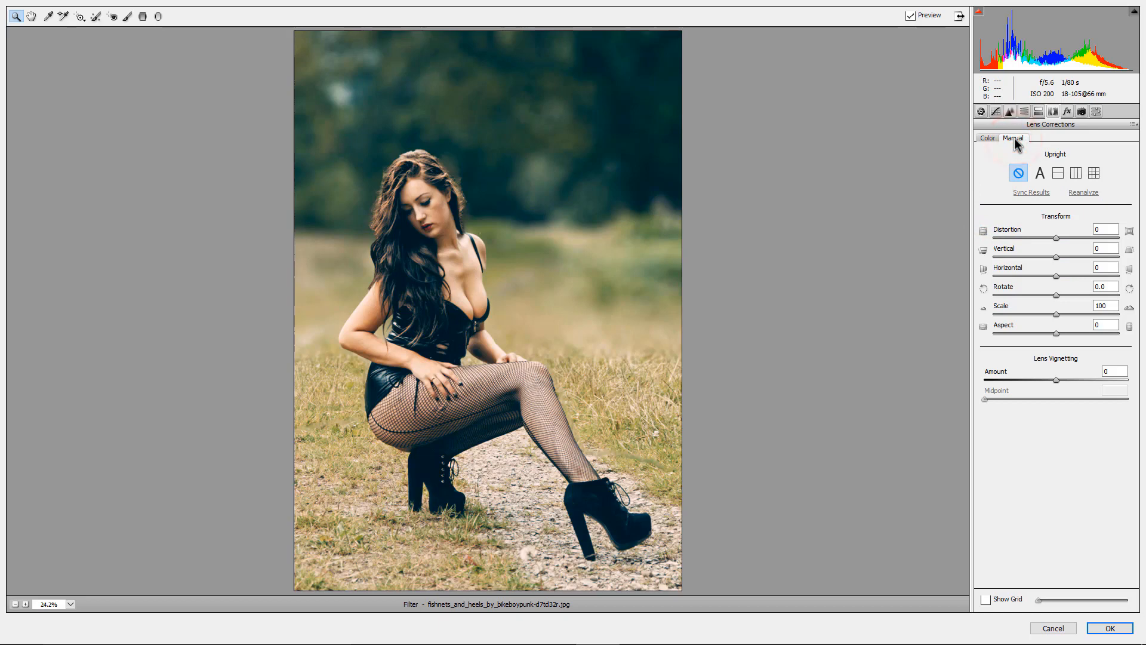
pyautogui.moveTo(1055, 239)
pyautogui.mouseDown()
pyautogui.moveTo(1044, 242)
pyautogui.moveTo(1056, 241)
pyautogui.mouseUp()
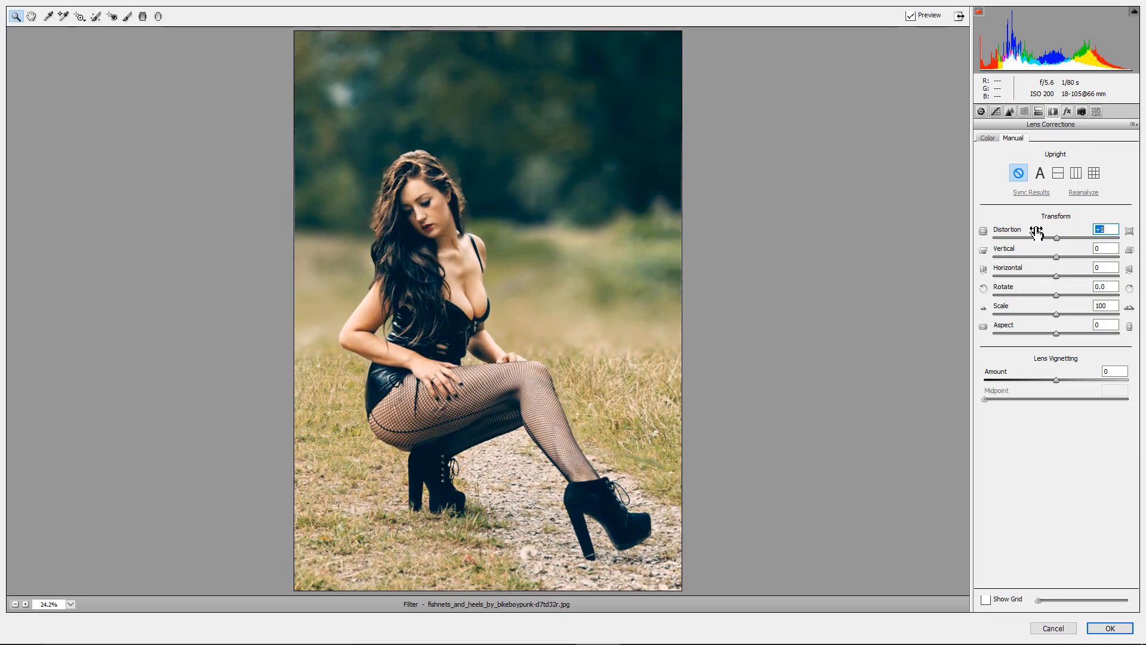
# - Set the HSL hue of Greens to -42, Yellows to -53 and Oranges to +3, and shift the Reds hue
pyautogui.click(1023, 111)
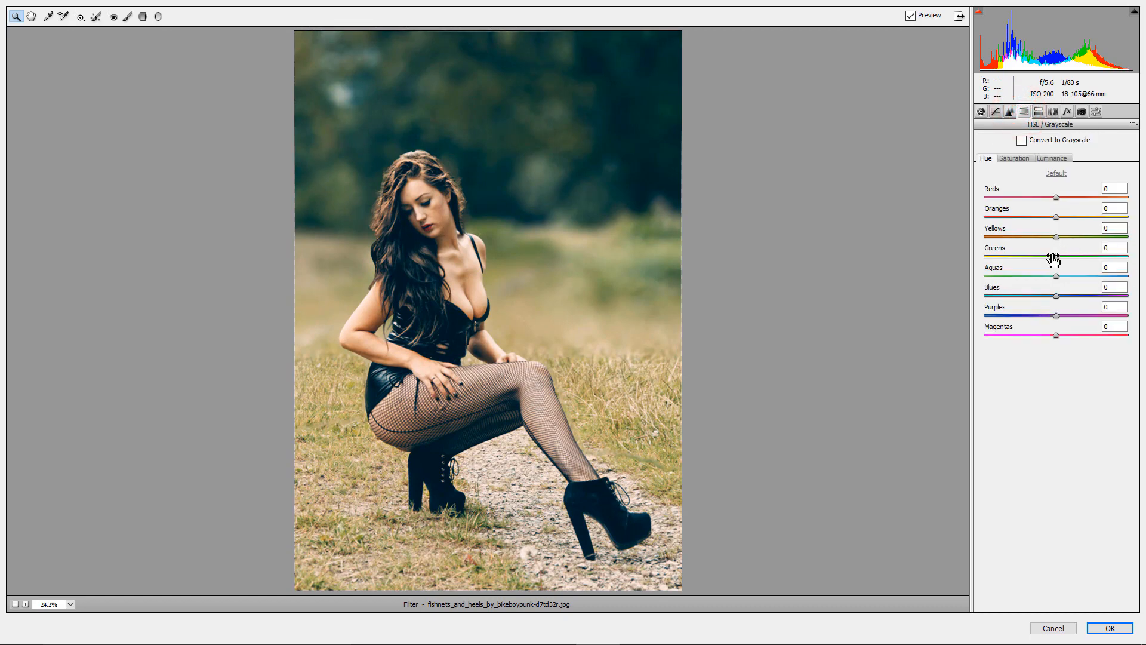
pyautogui.moveTo(1054, 259); pyautogui.dragTo(1053, 218)
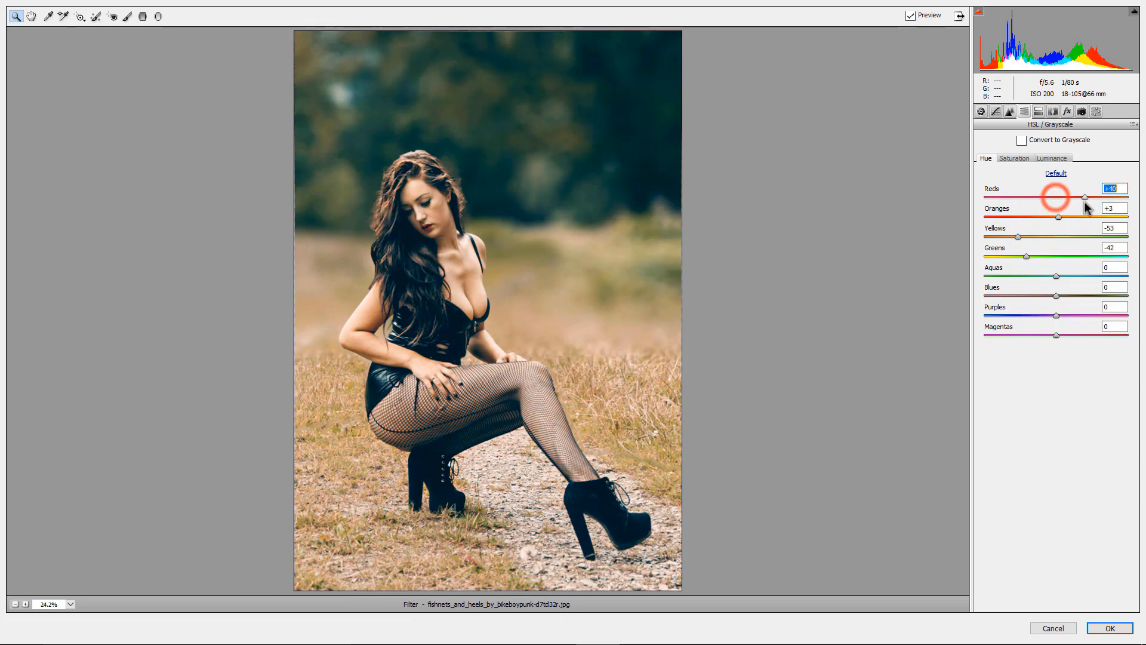
pyautogui.moveTo(1085, 202); pyautogui.dragTo(1036, 203)
# - Set the HSL luminance of Greens to -36, Aquas to +11, Blues to +19 and Yellows to -5
pyautogui.click(1052, 158)
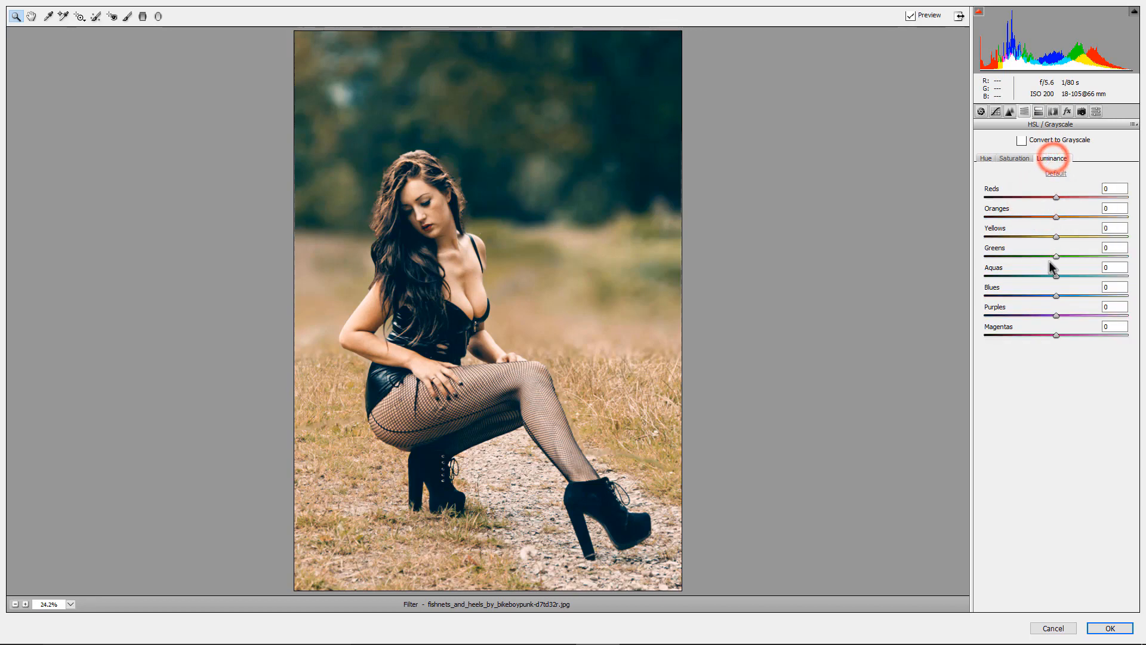
pyautogui.moveTo(1056, 256); pyautogui.dragTo(1127, 260)
pyautogui.moveTo(1026, 255); pyautogui.dragTo(1070, 311)
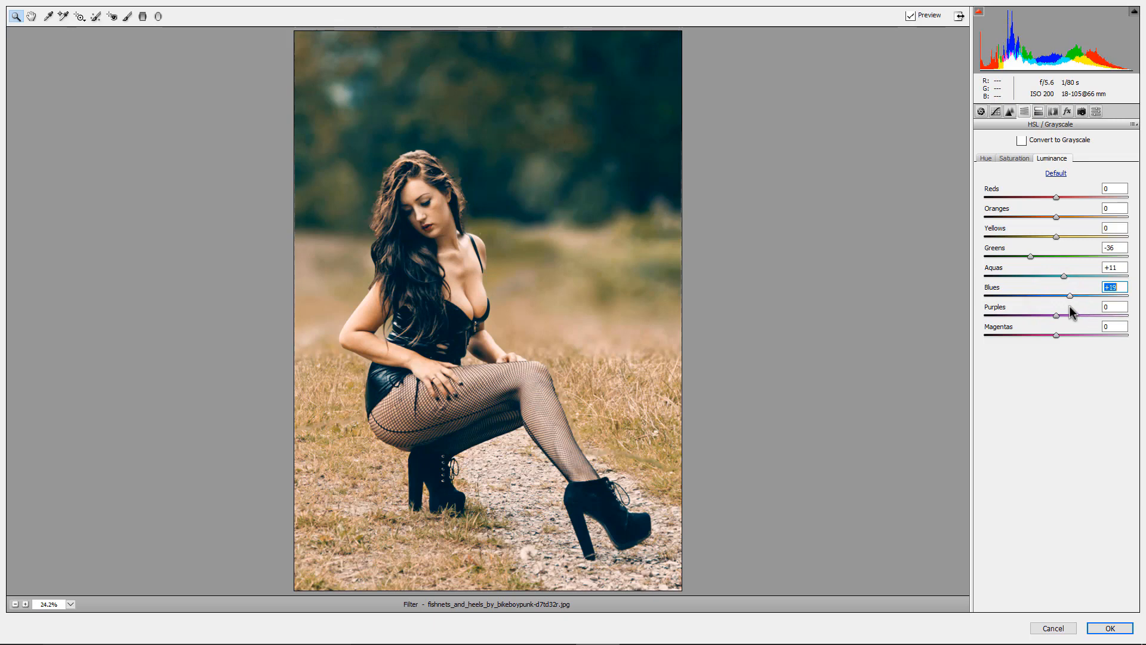
pyautogui.moveTo(1051, 235)
pyautogui.mouseDown()
pyautogui.moveTo(1087, 237)
pyautogui.moveTo(1022, 239)
pyautogui.moveTo(1053, 241)
pyautogui.mouseUp()
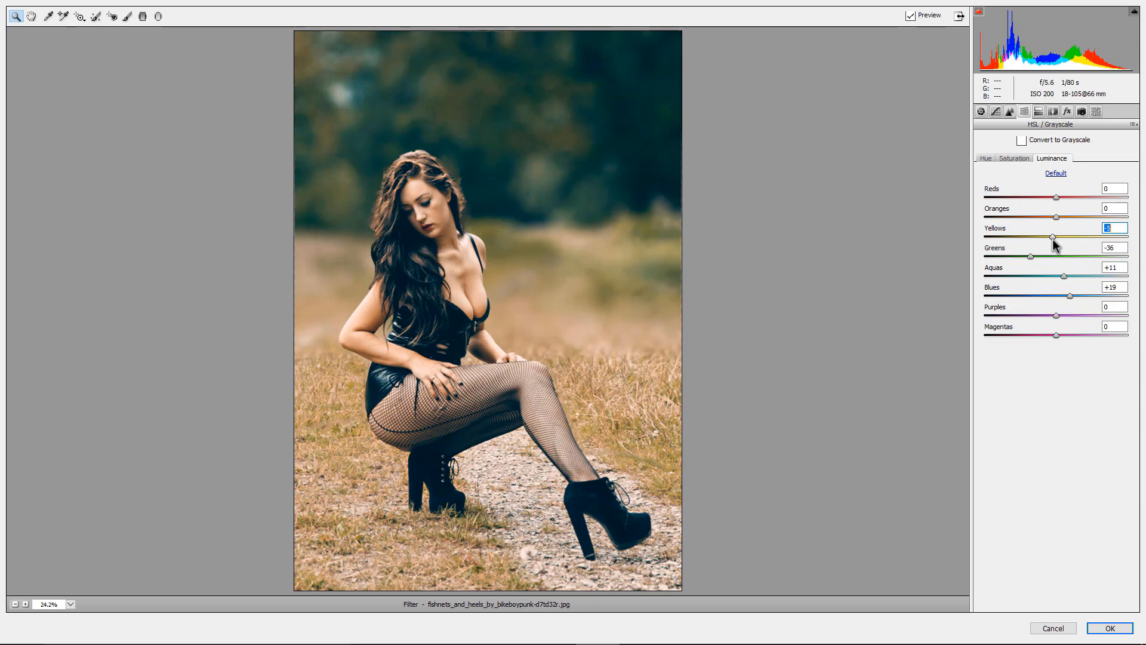
# - Raise the HSL luminance of Reds to +14 and Oranges to +18
pyautogui.click(1056, 198)
pyautogui.moveTo(1088, 201); pyautogui.dragTo(1074, 225)
pyautogui.click(1080, 191)
pyautogui.click(1052, 188)
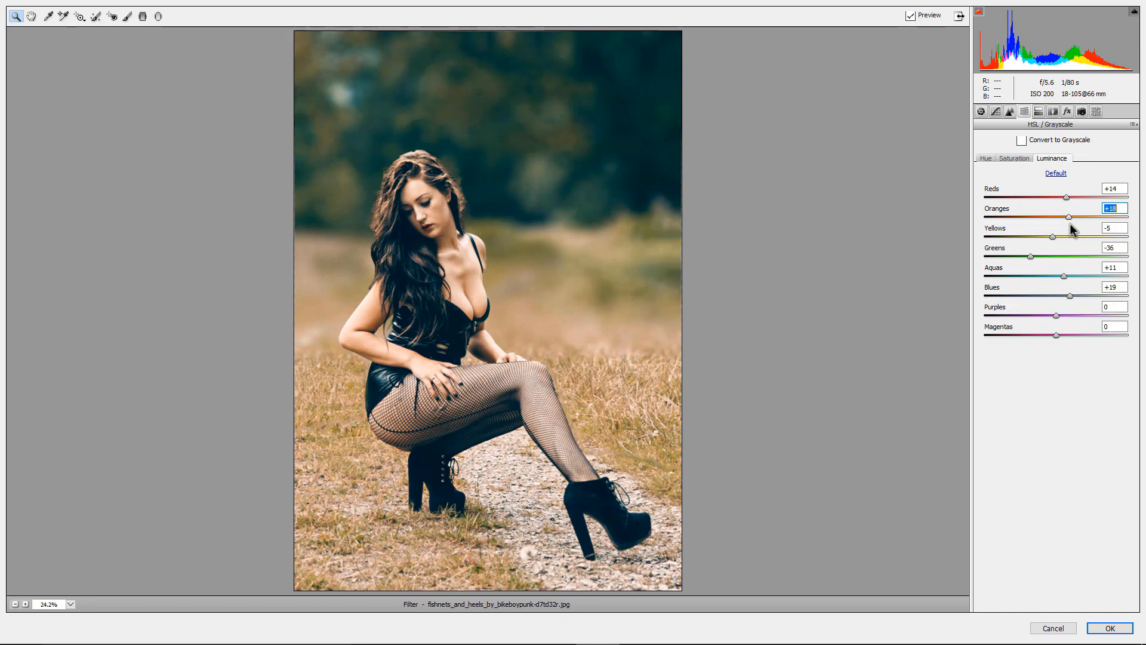
# - Set the HSL saturation of Reds to -9, Oranges to -18, Greens to +23 and Yellows to +71
pyautogui.click(1015, 158)
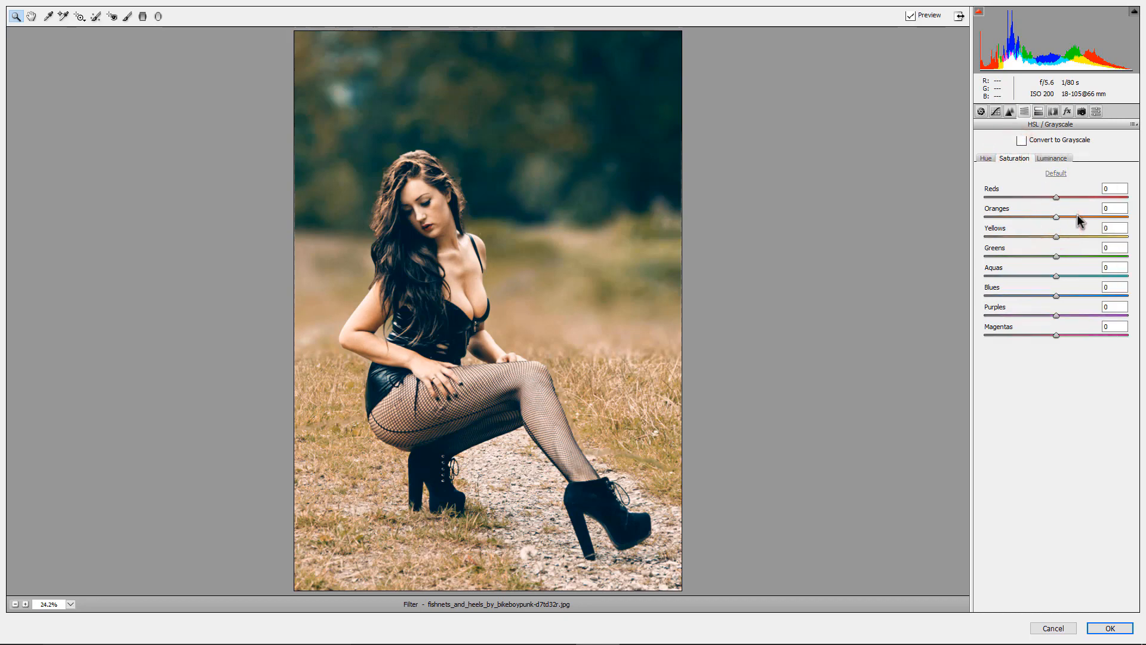
pyautogui.moveTo(1061, 219); pyautogui.dragTo(1087, 226)
pyautogui.moveTo(1046, 217)
pyautogui.mouseDown()
pyautogui.moveTo(1087, 199)
pyautogui.moveTo(1039, 197)
pyautogui.mouseUp()
pyautogui.moveTo(1038, 196); pyautogui.dragTo(1050, 196)
pyautogui.moveTo(1056, 257); pyautogui.dragTo(1075, 273)
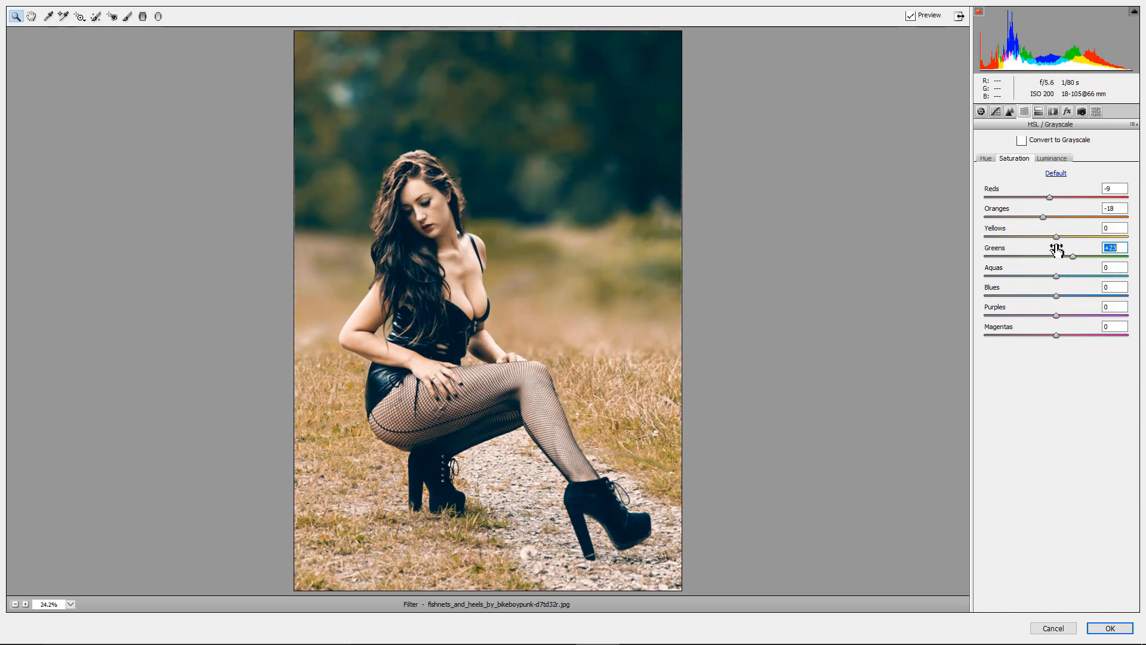
pyautogui.moveTo(1056, 237); pyautogui.dragTo(1108, 236)
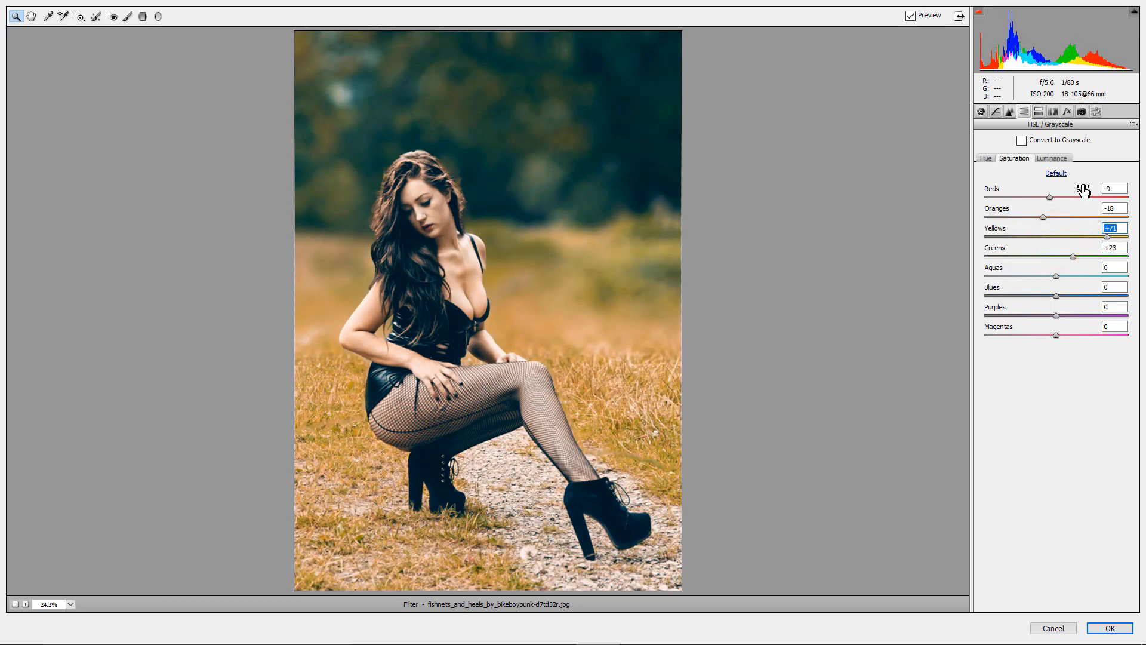
# - In Camera Calibration, set the Blue Primary saturation to -100 and the Green Primary saturation to +11
pyautogui.click(1039, 111)
pyautogui.click(1052, 112)
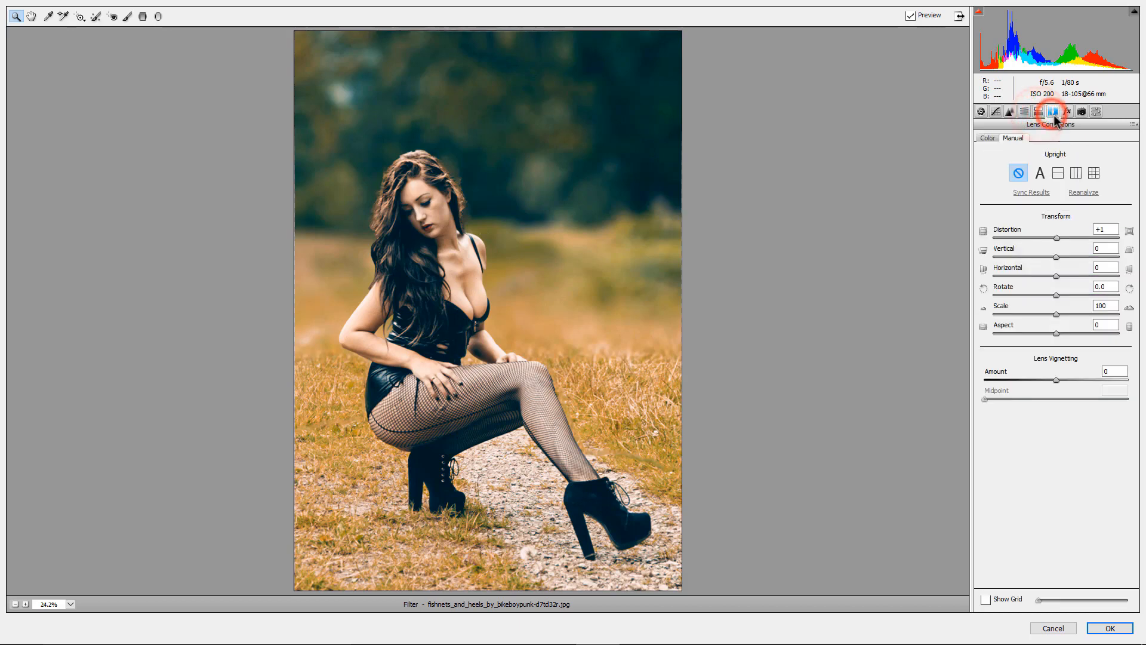
pyautogui.click(1067, 113)
pyautogui.click(1081, 114)
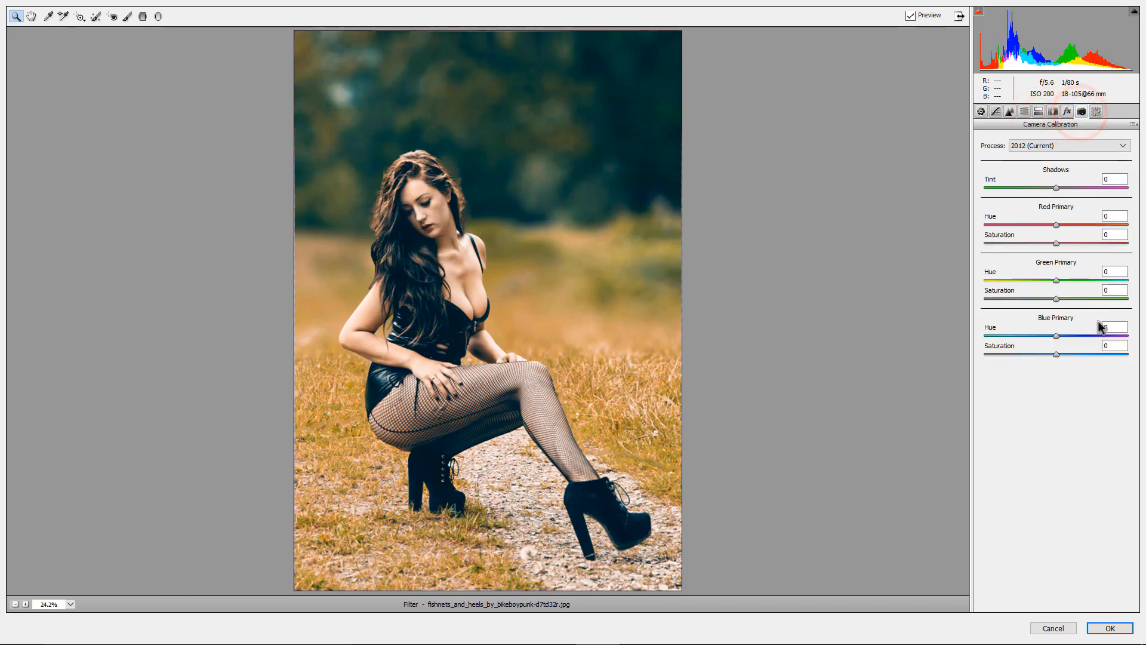
pyautogui.moveTo(1056, 355); pyautogui.dragTo(985, 357)
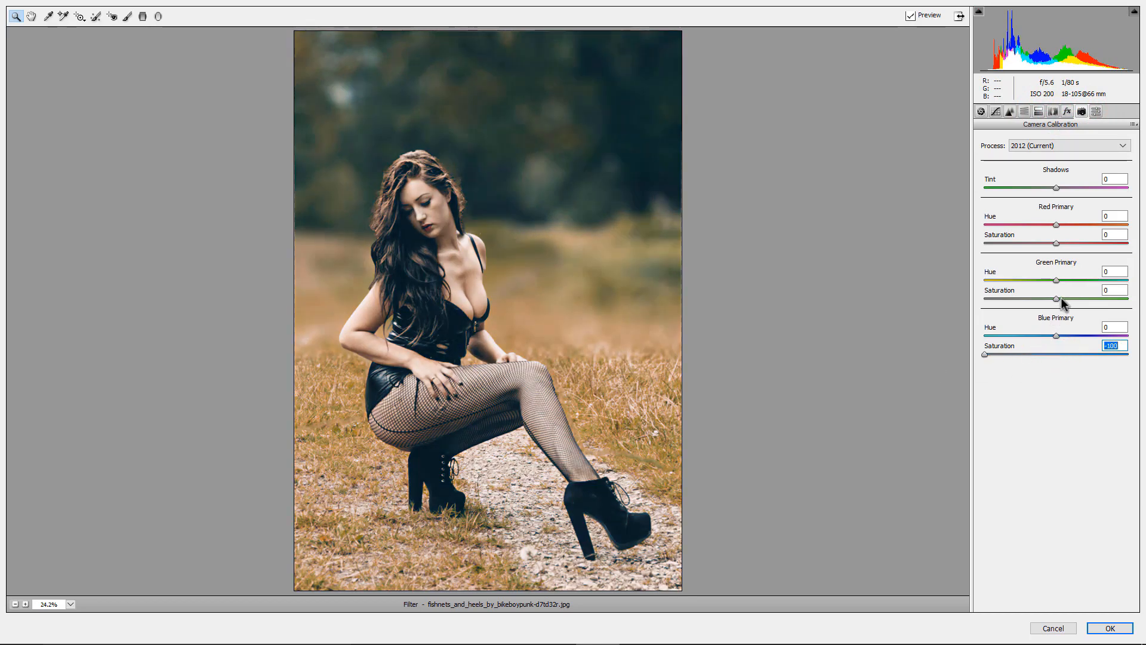
pyautogui.moveTo(1057, 299)
pyautogui.mouseDown()
pyautogui.moveTo(1015, 308)
pyautogui.moveTo(1092, 308)
pyautogui.moveTo(1066, 303)
pyautogui.mouseUp()
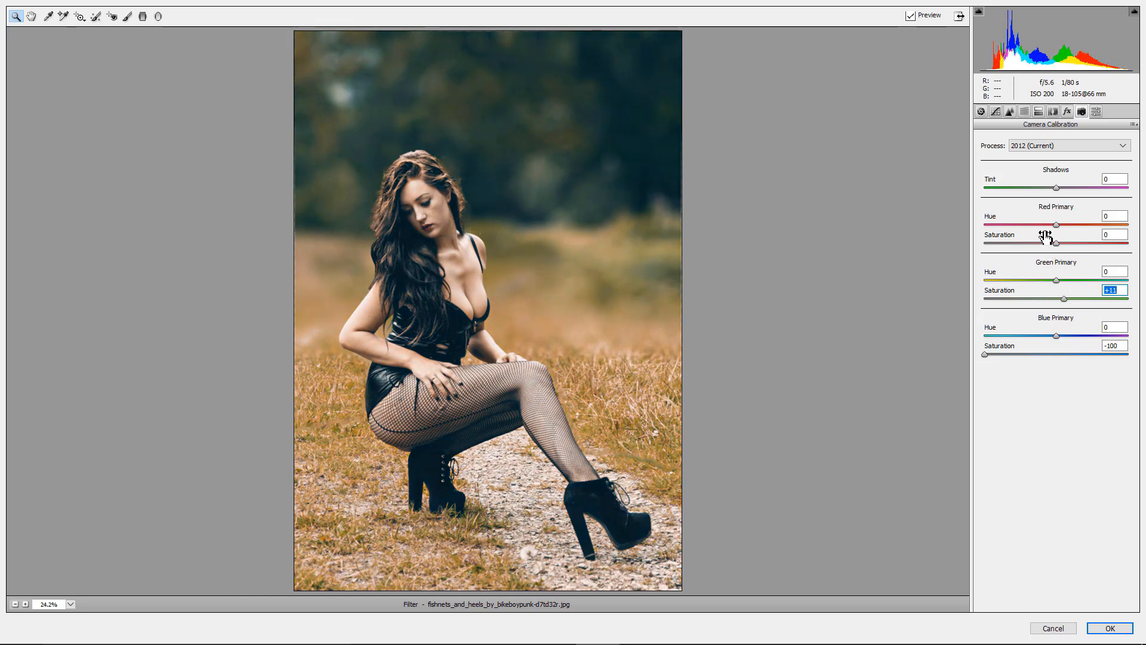
# - In Camera Calibration, set Red Primary hue to -2 and saturation to -10, Green Primary hue to -3 and Blue Primary hue to +9
pyautogui.moveTo(1054, 241)
pyautogui.mouseDown()
pyautogui.moveTo(1077, 249)
pyautogui.moveTo(1037, 249)
pyautogui.moveTo(1050, 250)
pyautogui.moveTo(1049, 227)
pyautogui.moveTo(1089, 228)
pyautogui.moveTo(1054, 227)
pyautogui.mouseUp()
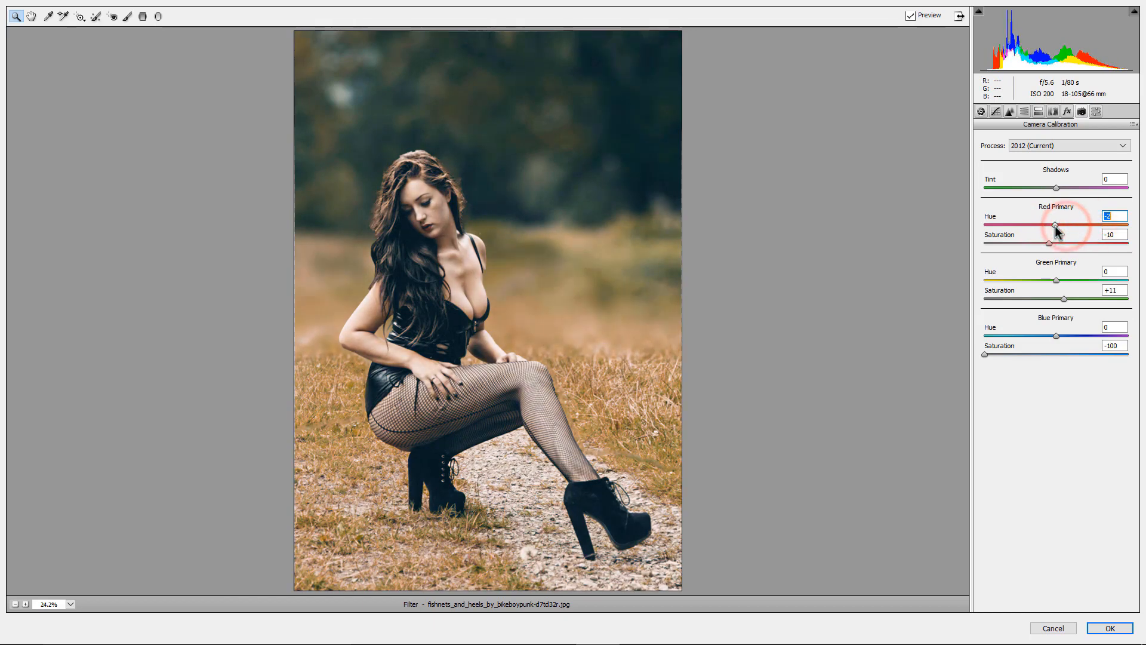
pyautogui.moveTo(1056, 280)
pyautogui.mouseDown()
pyautogui.moveTo(1069, 290)
pyautogui.moveTo(1054, 294)
pyautogui.mouseUp()
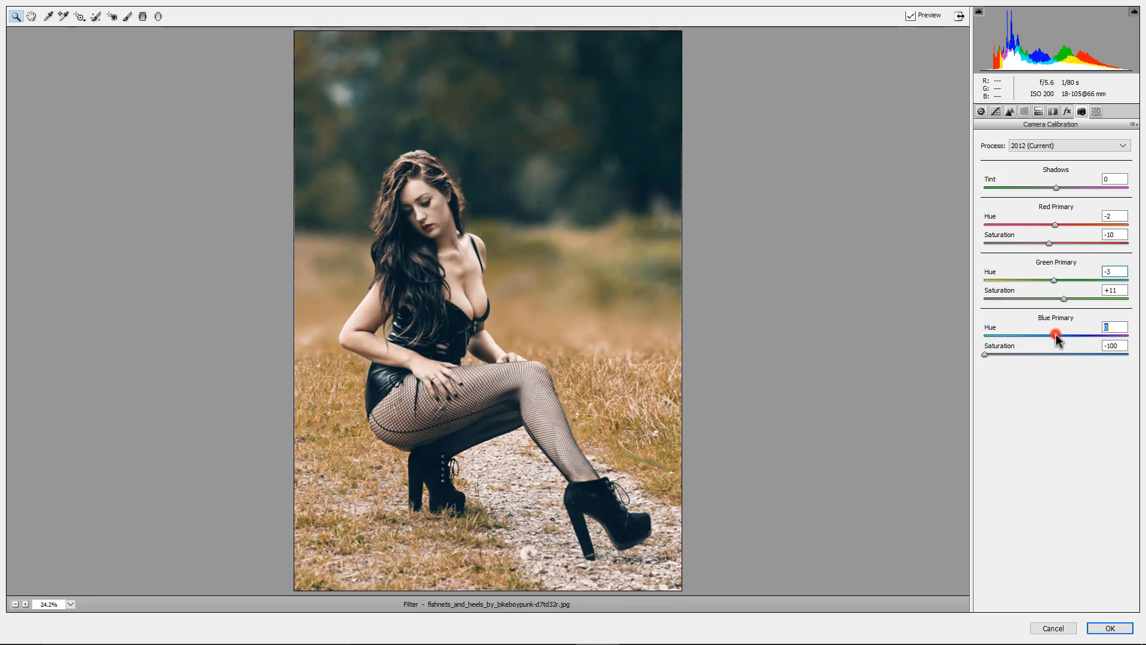
pyautogui.moveTo(1056, 337)
pyautogui.mouseDown()
pyautogui.moveTo(1040, 337)
pyautogui.moveTo(1053, 337)
pyautogui.mouseUp()
pyautogui.moveTo(1052, 337)
pyautogui.mouseDown()
pyautogui.moveTo(1109, 335)
pyautogui.moveTo(1061, 345)
pyautogui.mouseUp()
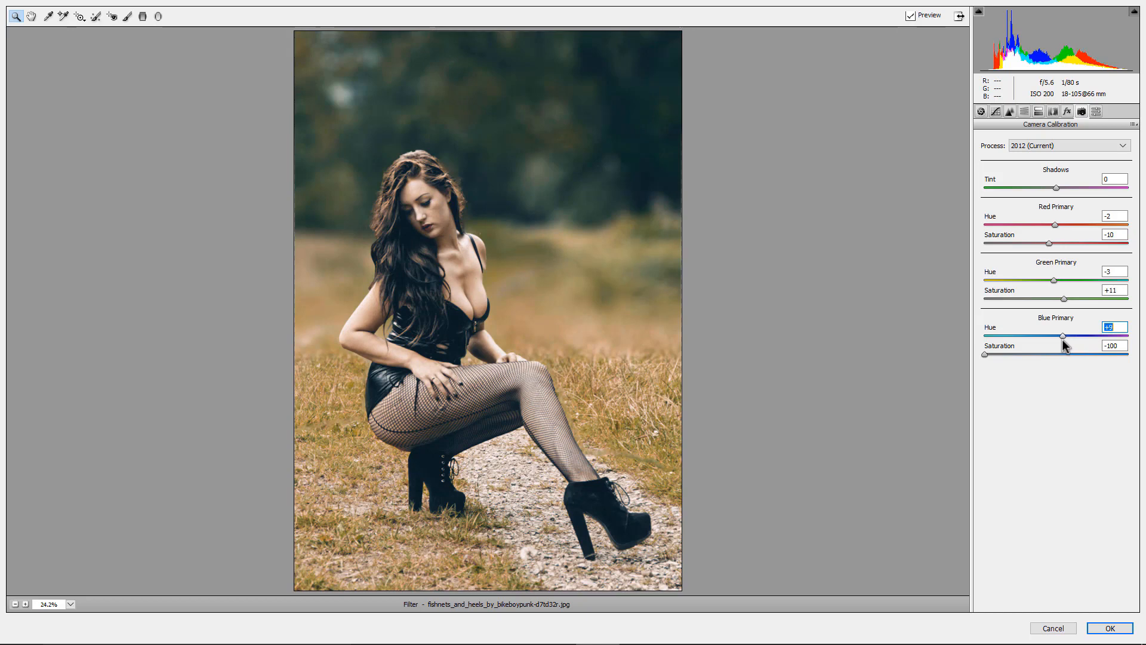
# - Set Contrast to -37, Highlights to +29, Shadows to +24 and Whites to +26, raise Vibrance slightly, and apply the Camera Raw filter
pyautogui.click(980, 111)
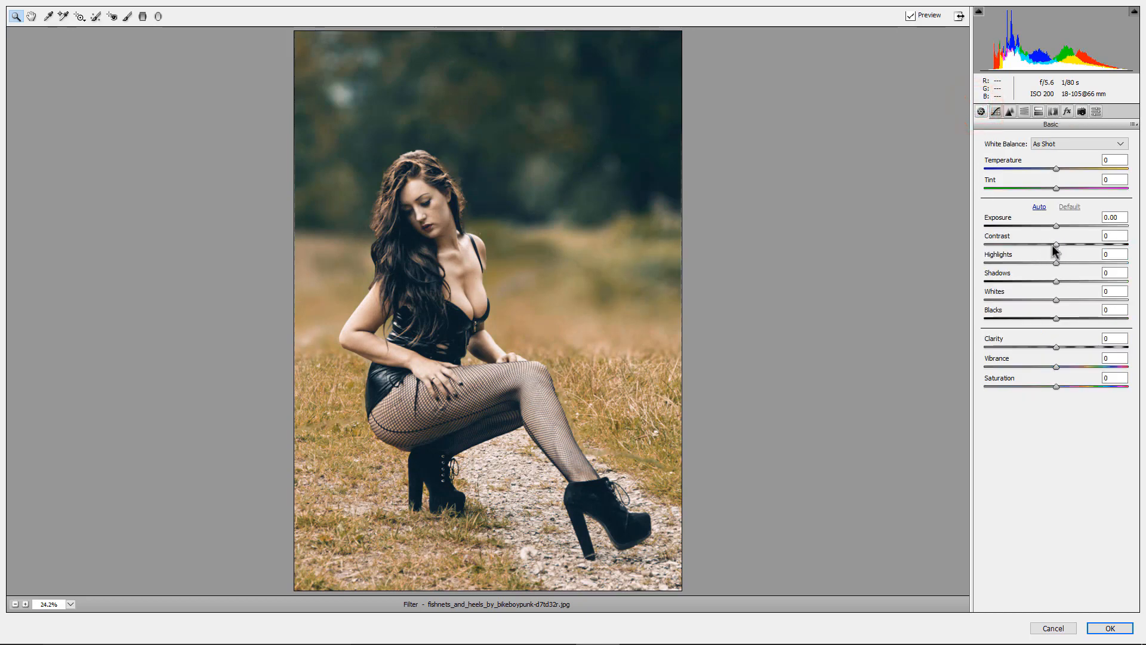
pyautogui.moveTo(1057, 246); pyautogui.dragTo(1078, 301)
pyautogui.click(1056, 263)
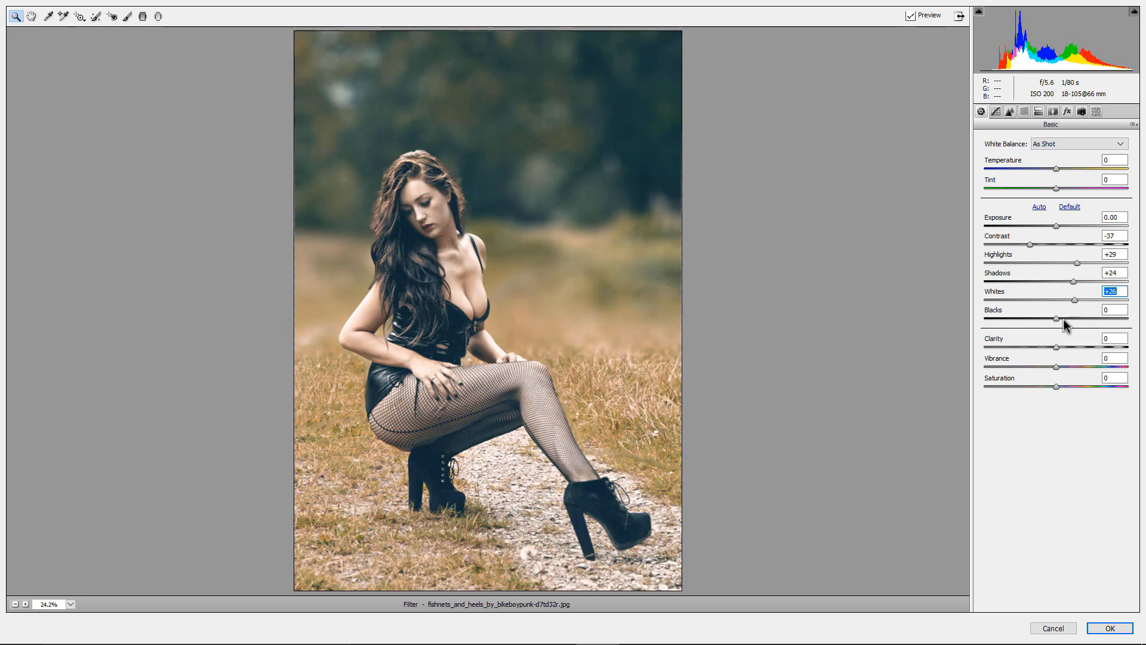
pyautogui.moveTo(1059, 366); pyautogui.dragTo(1059, 365)
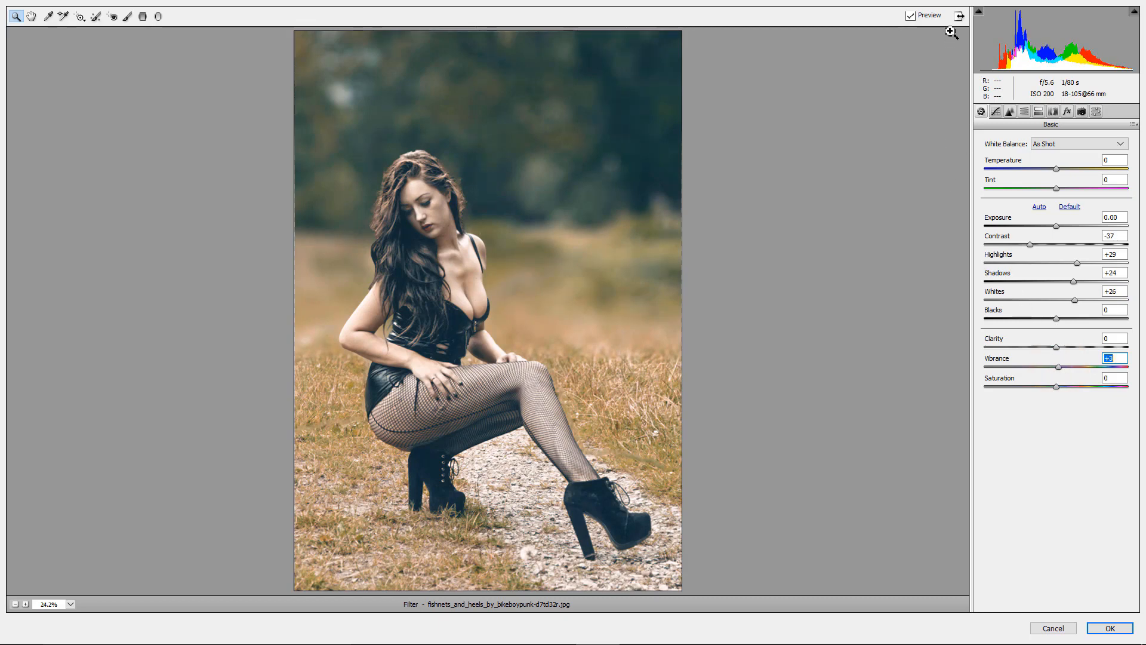
pyautogui.click(1121, 621)
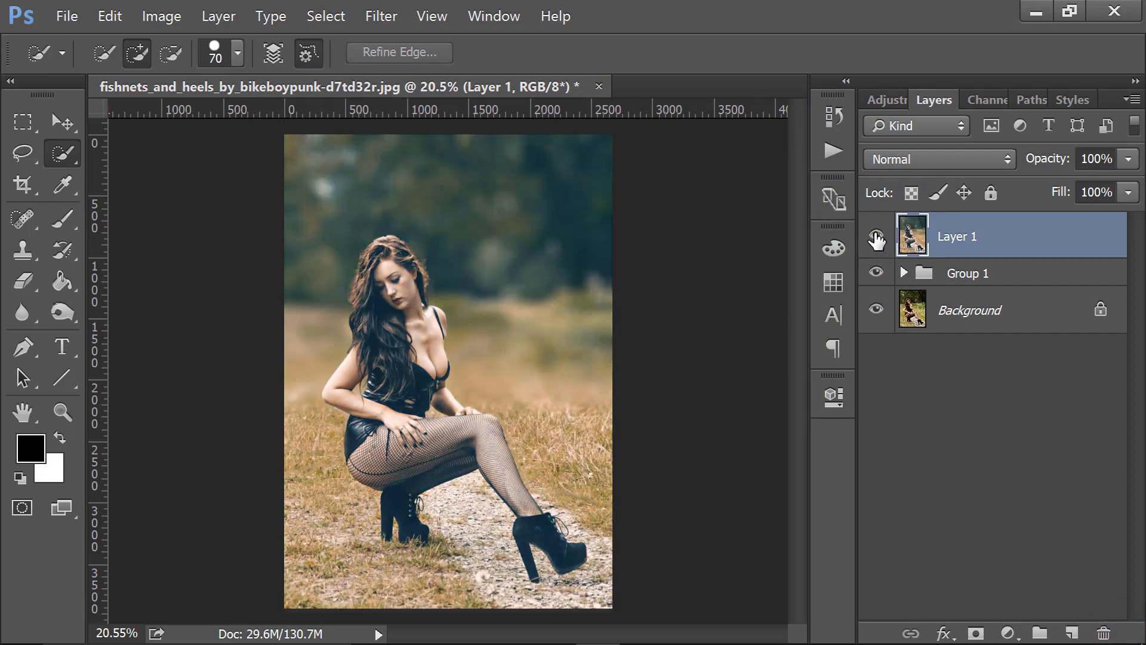
pyautogui.click(876, 234)
pyautogui.click(875, 236)
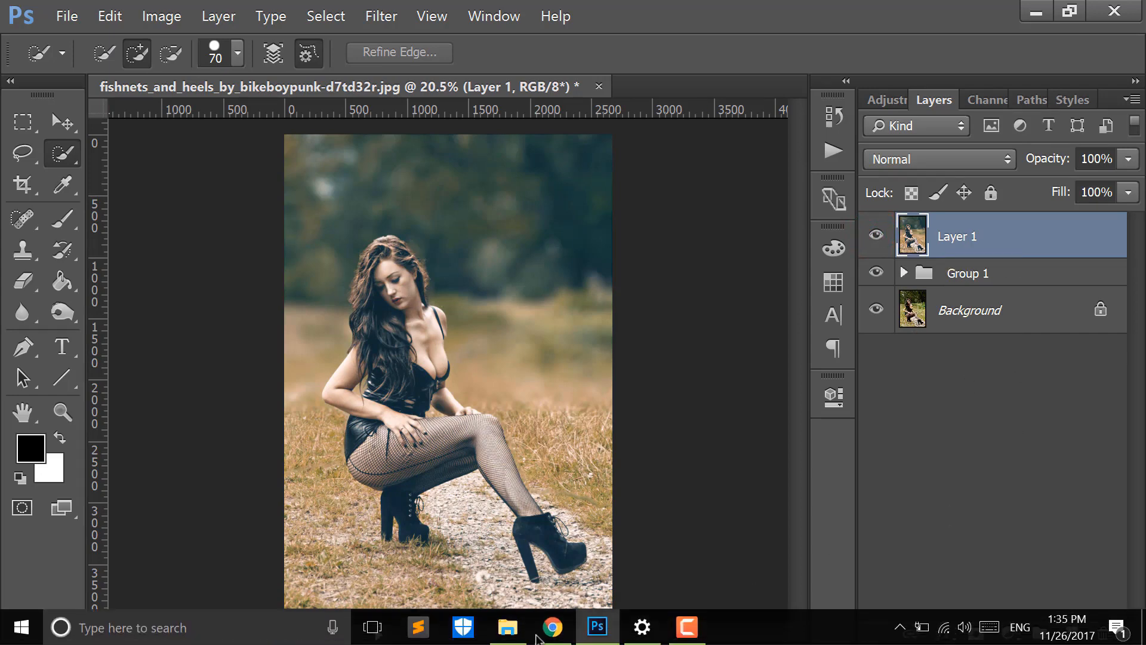
# - Place the high_quality_lens_flares_in_png_05 image from the Music folder over the photo's upper-right corner, scaled to about 293%
pyautogui.click(503, 622)
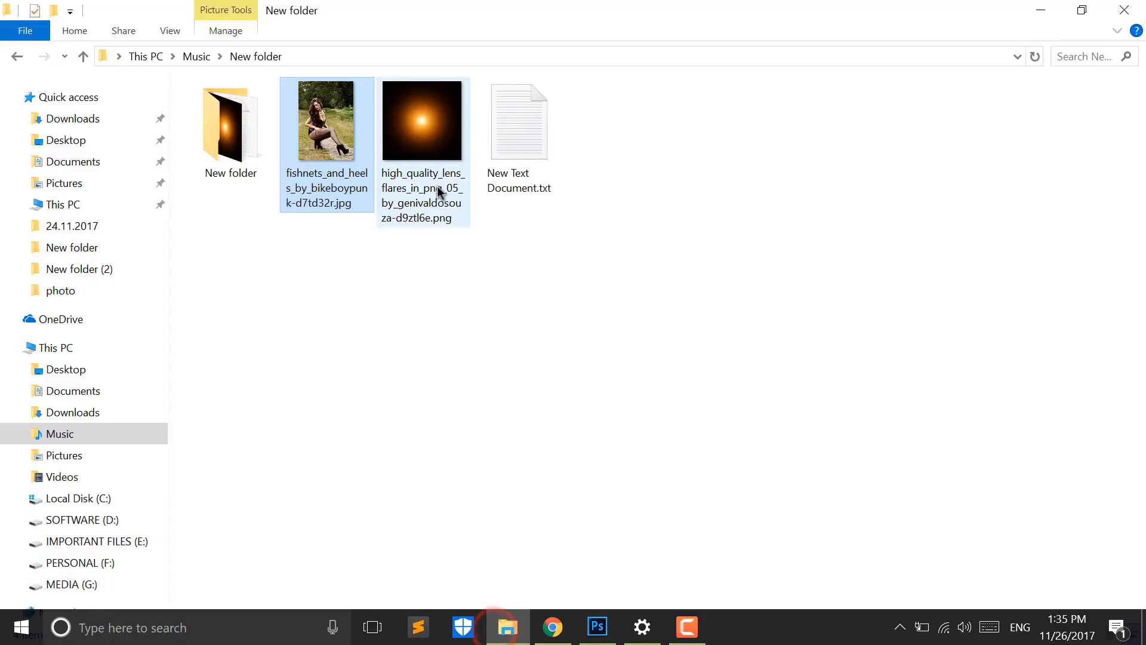
pyautogui.moveTo(440, 187); pyautogui.dragTo(589, 386)
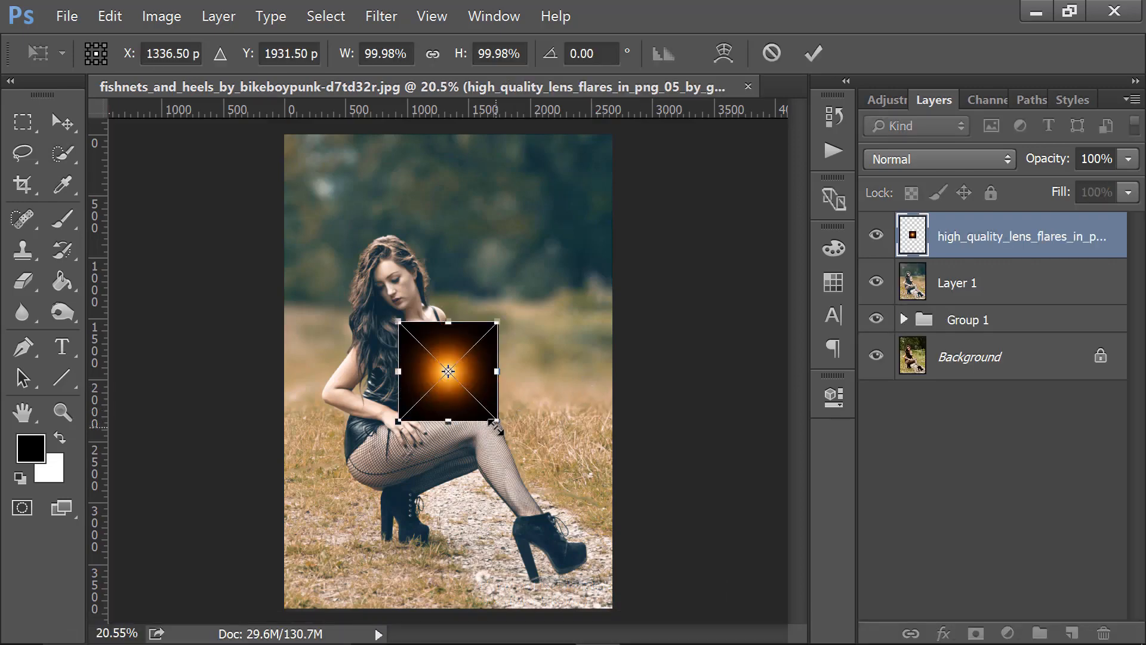
pyautogui.moveTo(495, 415); pyautogui.dragTo(595, 517)
pyautogui.click(525, 383)
pyautogui.moveTo(525, 383); pyautogui.dragTo(655, 187)
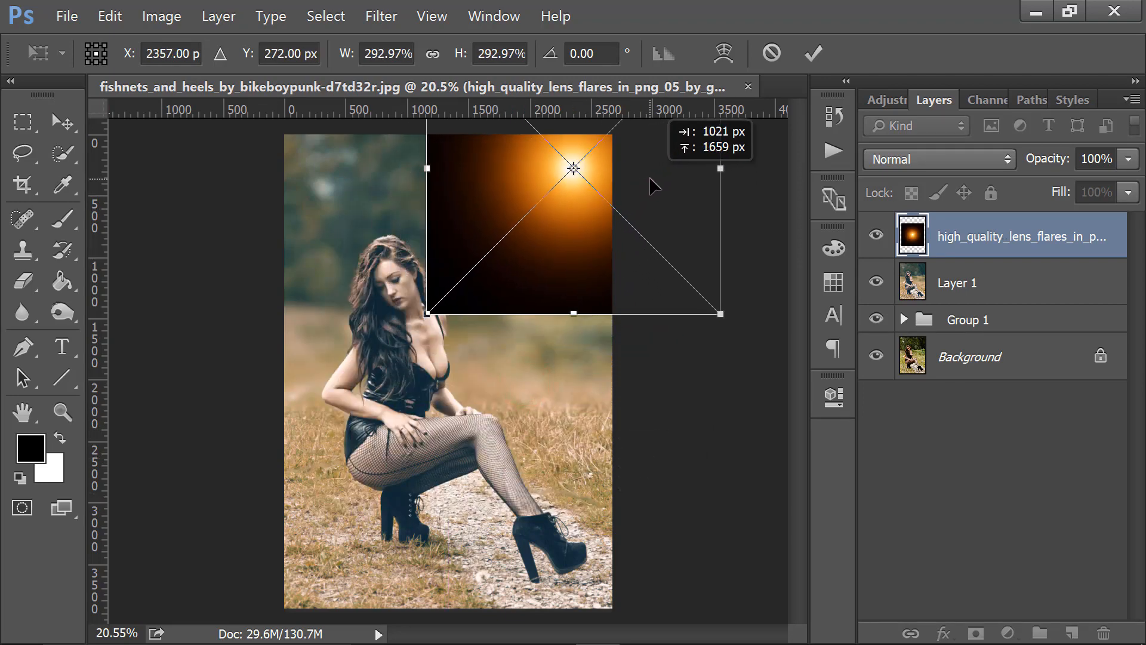
pyautogui.press('w')
pyautogui.click(813, 53)
# - Blend the lens flare layer in Screen mode and enlarge it to about 965% wide and 815% high, centered near the photo's upper-right corner
pyautogui.click(895, 165)
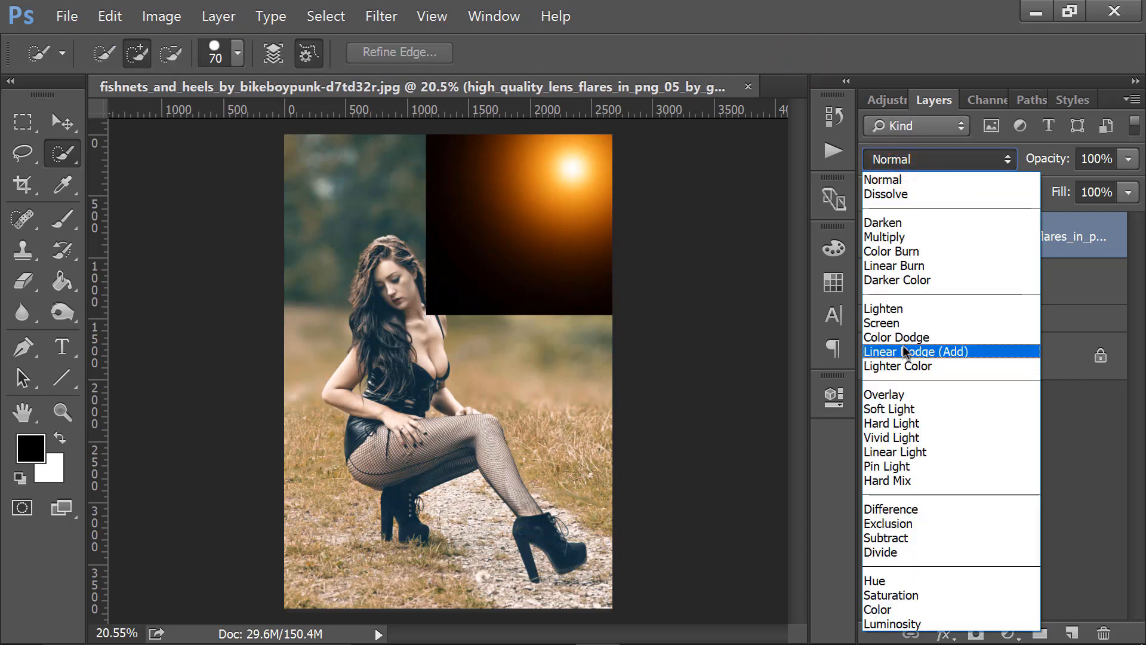
pyautogui.click(894, 323)
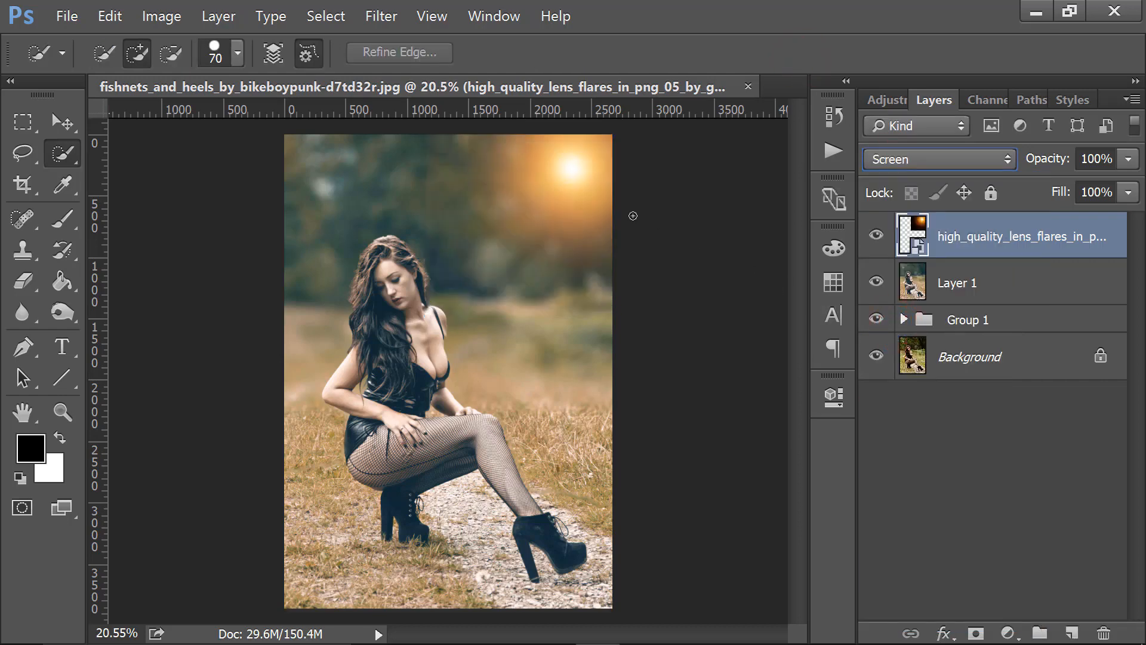
pyautogui.click(34, 122)
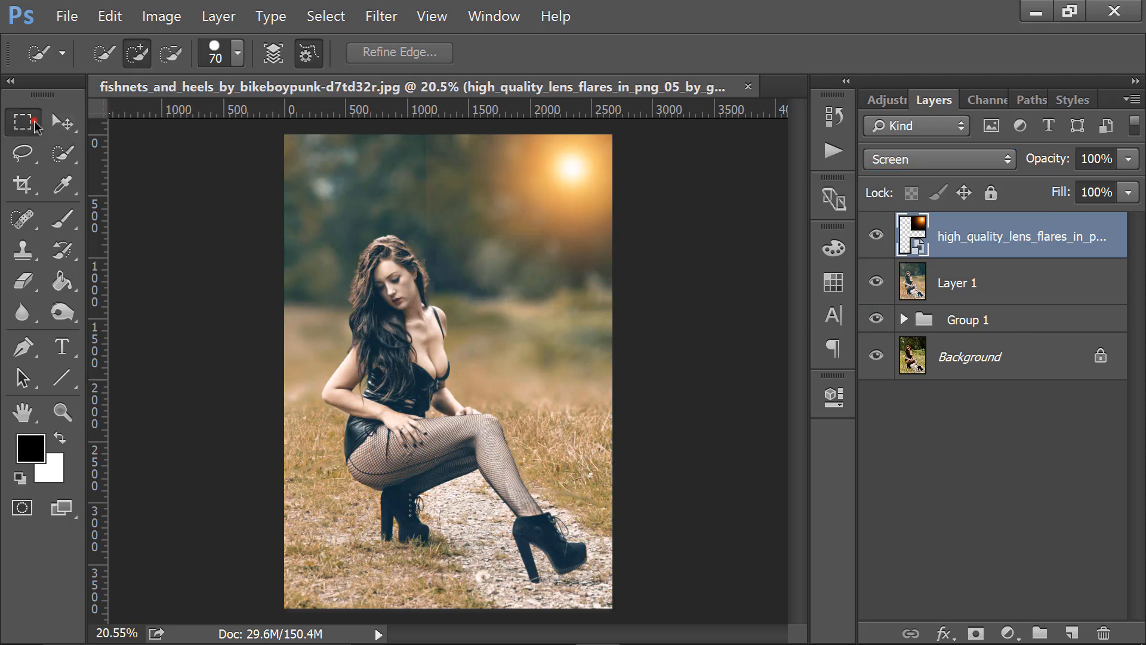
pyautogui.rightClick(528, 179)
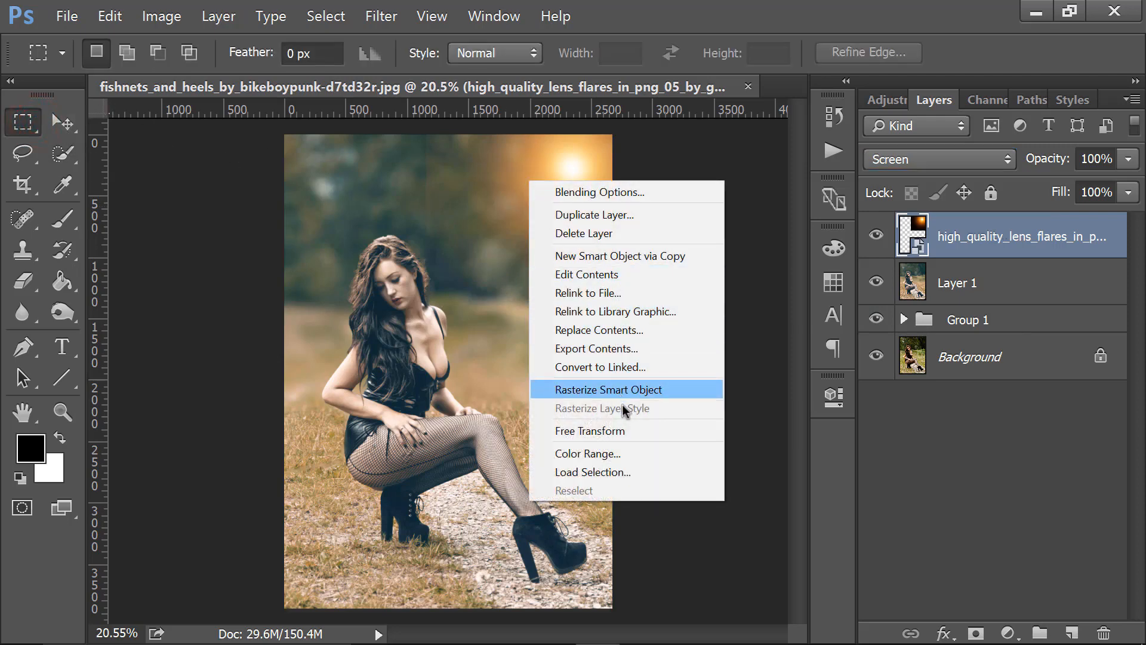
pyautogui.click(625, 430)
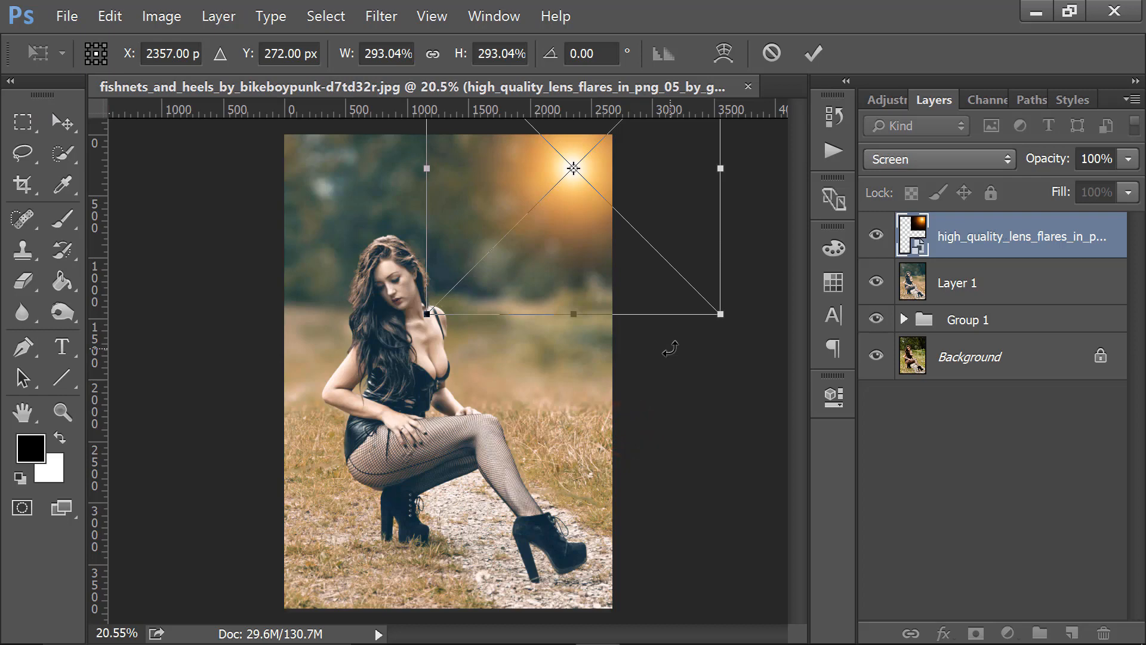
pyautogui.moveTo(716, 322); pyautogui.dragTo(1080, 576)
pyautogui.moveTo(583, 234); pyautogui.dragTo(638, 200)
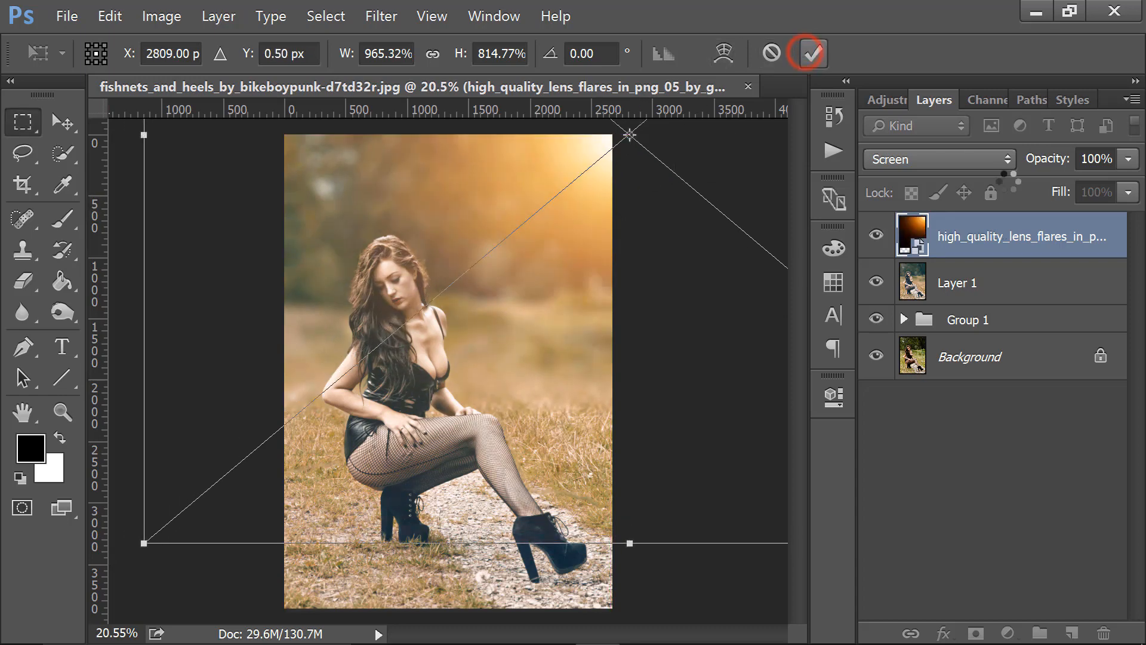
pyautogui.click(813, 54)
# - Reduce the lens flare layer's fill to 73% and shift the flare slightly left so its center meets the photo's right edge
pyautogui.click(1128, 192)
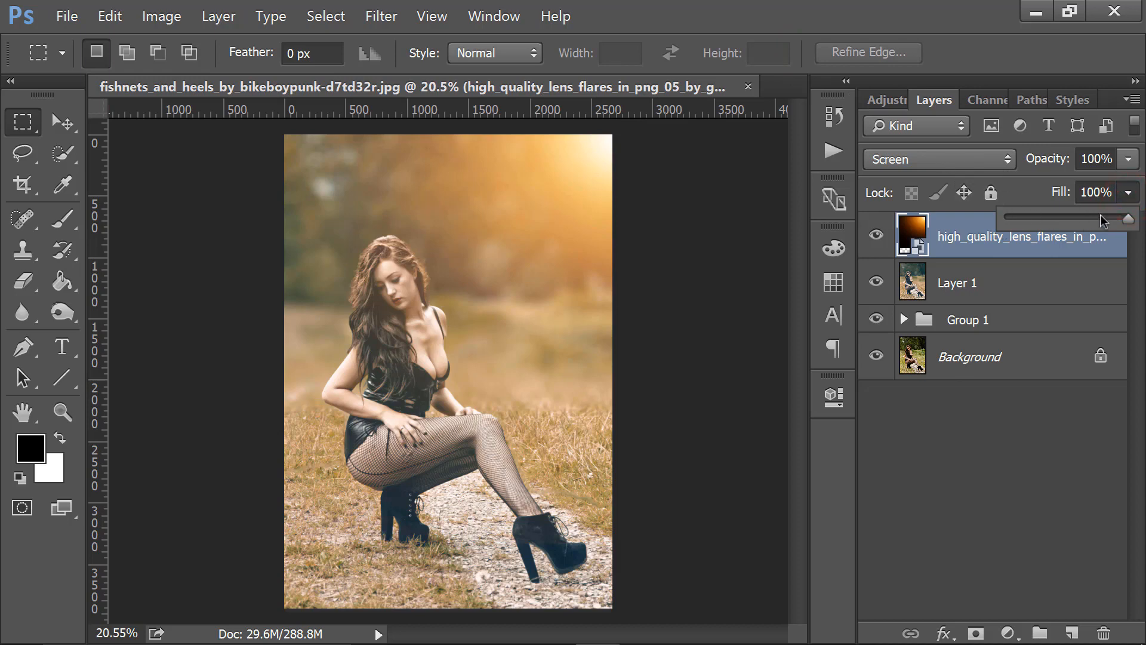
pyautogui.click(1103, 220)
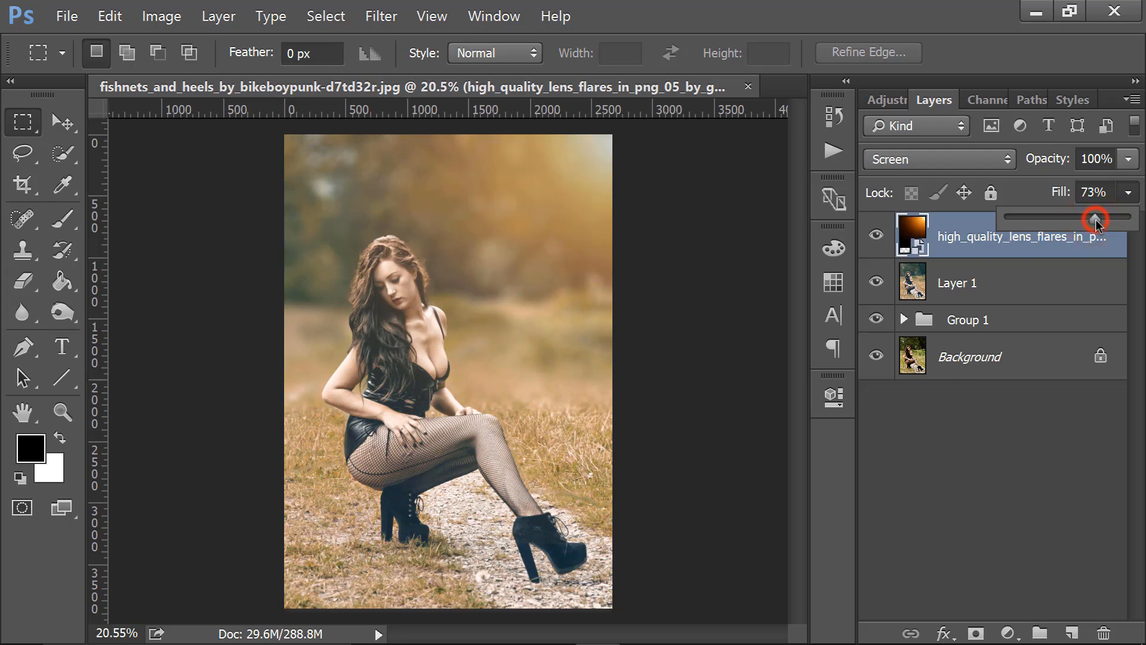
pyautogui.click(62, 121)
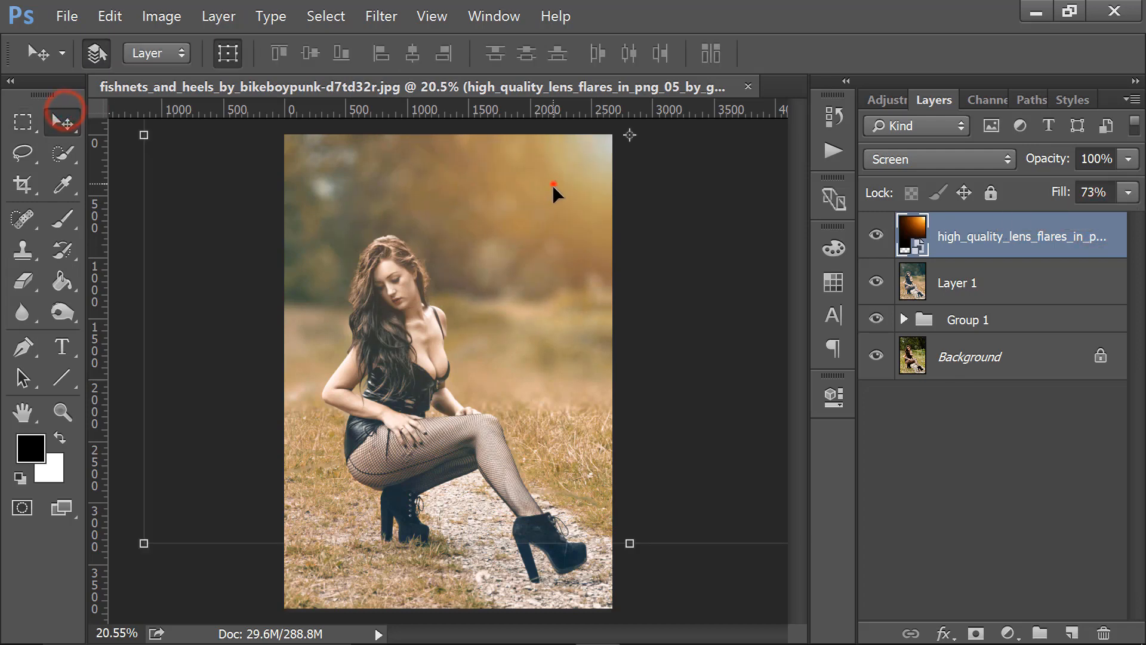
pyautogui.moveTo(553, 191); pyautogui.dragTo(536, 192)
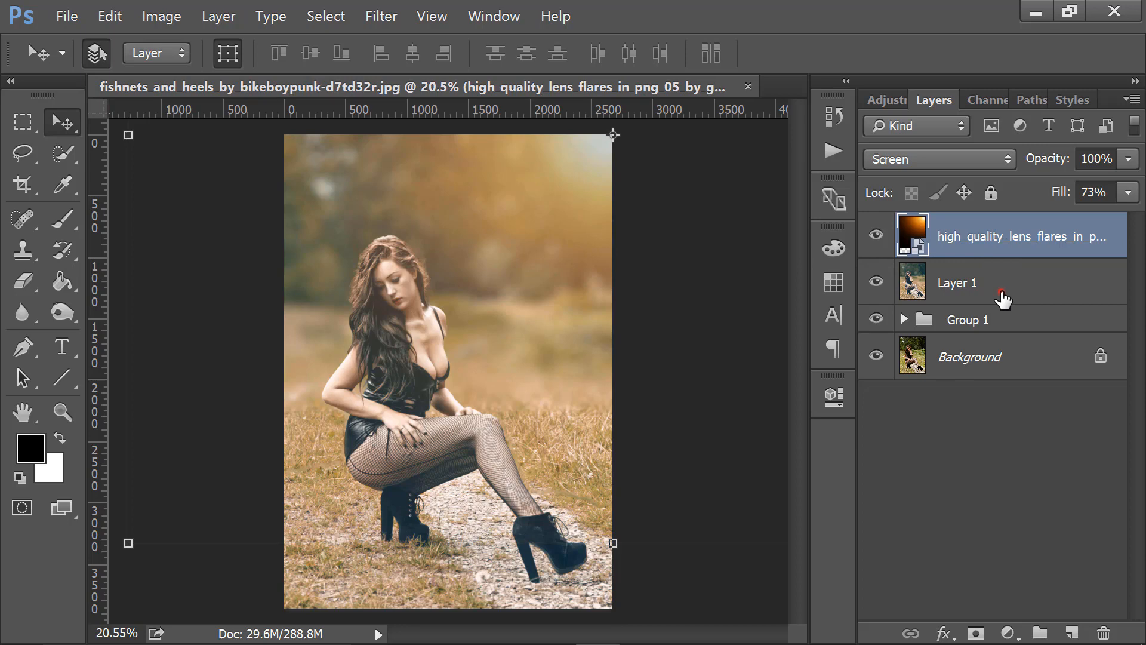
# - Group Layer 1 with the lens flare layer, and stamp all visible layers into a new layer on top
pyautogui.click(1001, 287)
pyautogui.keyDown('shift'); pyautogui.click(974, 235); pyautogui.keyUp('shift')
pyautogui.moveTo(988, 254); pyautogui.dragTo(1042, 632)
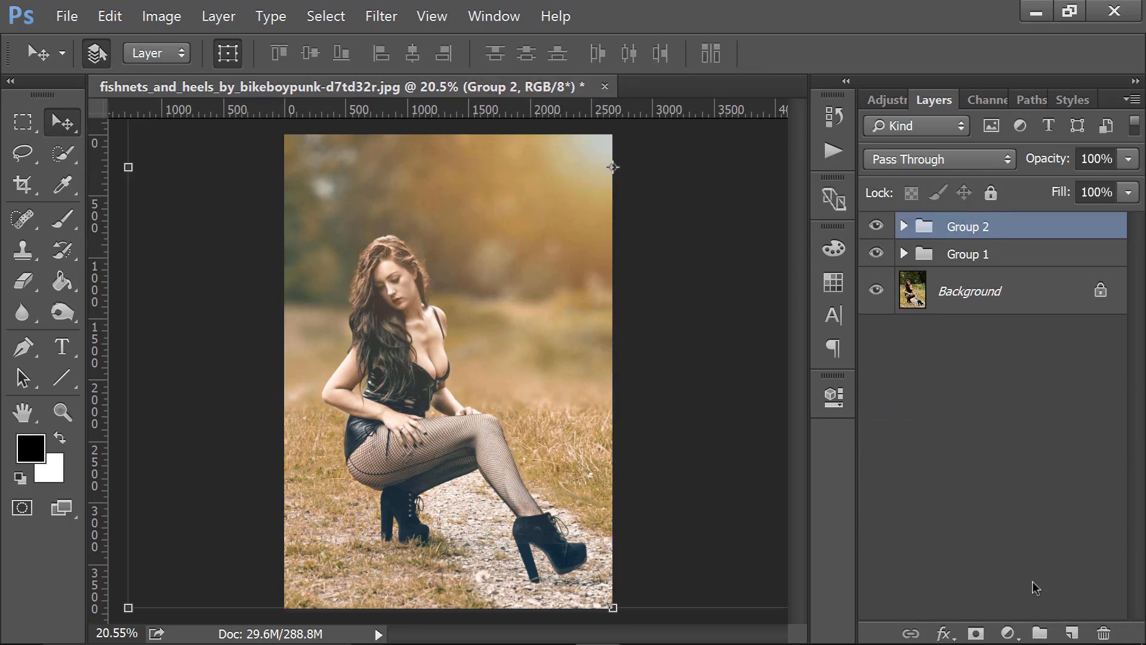
pyautogui.hotkey('ctrl', 'shift', 'alt', 'e')
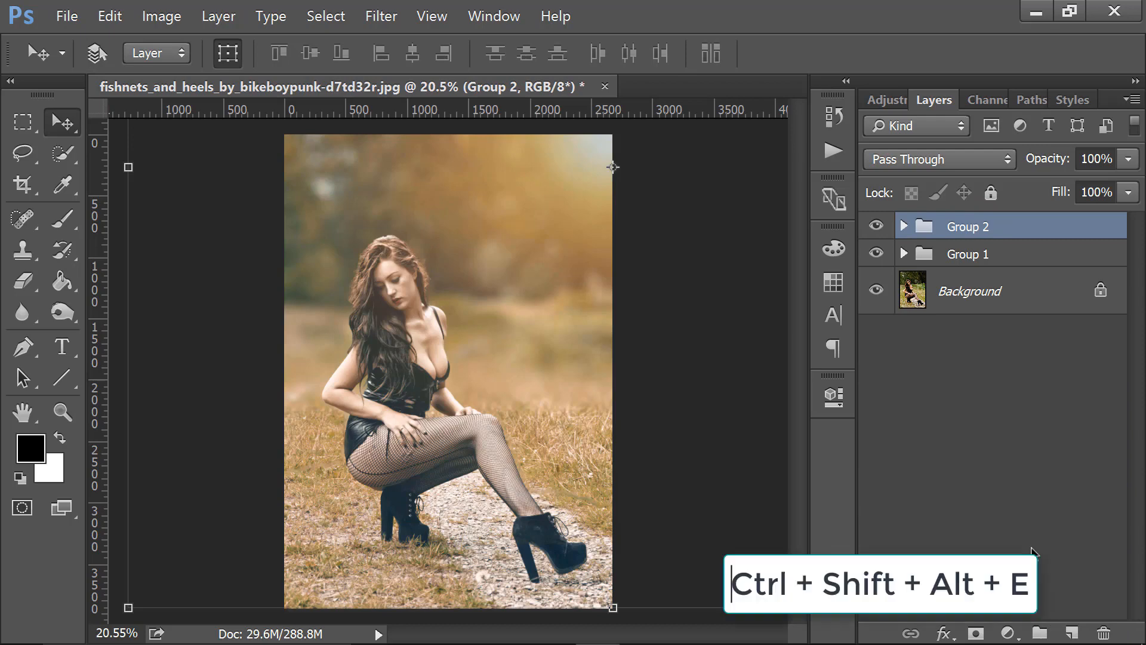
pyautogui.click(24, 123)
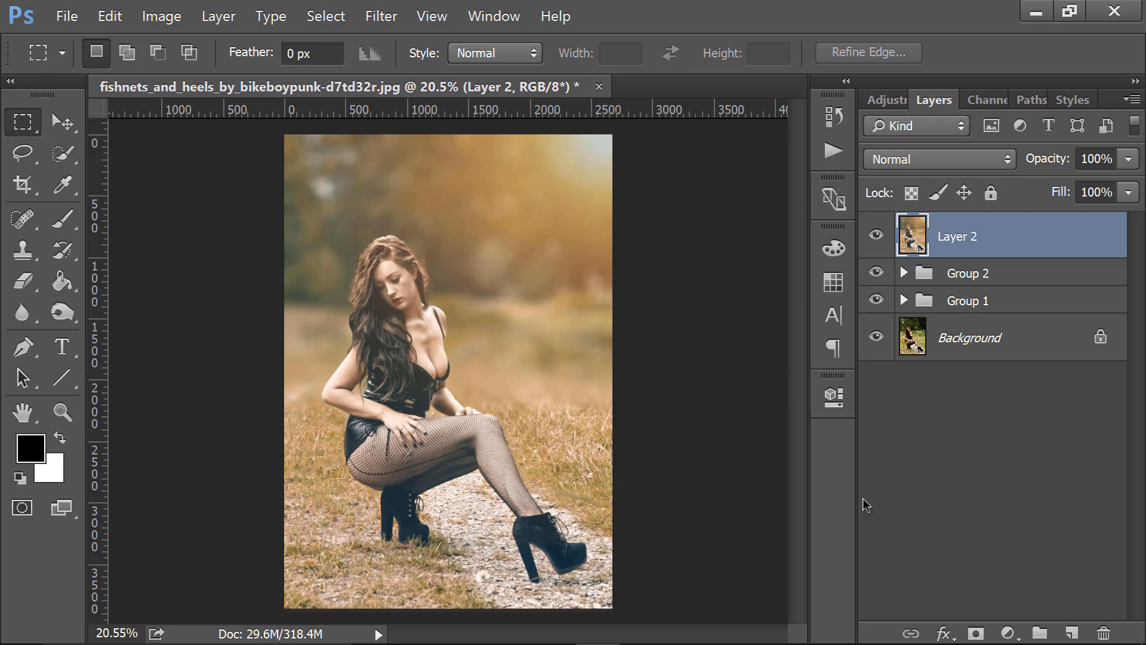
# - Apply the Imagenomic Portraiture filter to the stamped layer with Warmth +3, Brightness +2 and slightly raised Contrast, and compare before and after
pyautogui.click(389, 16)
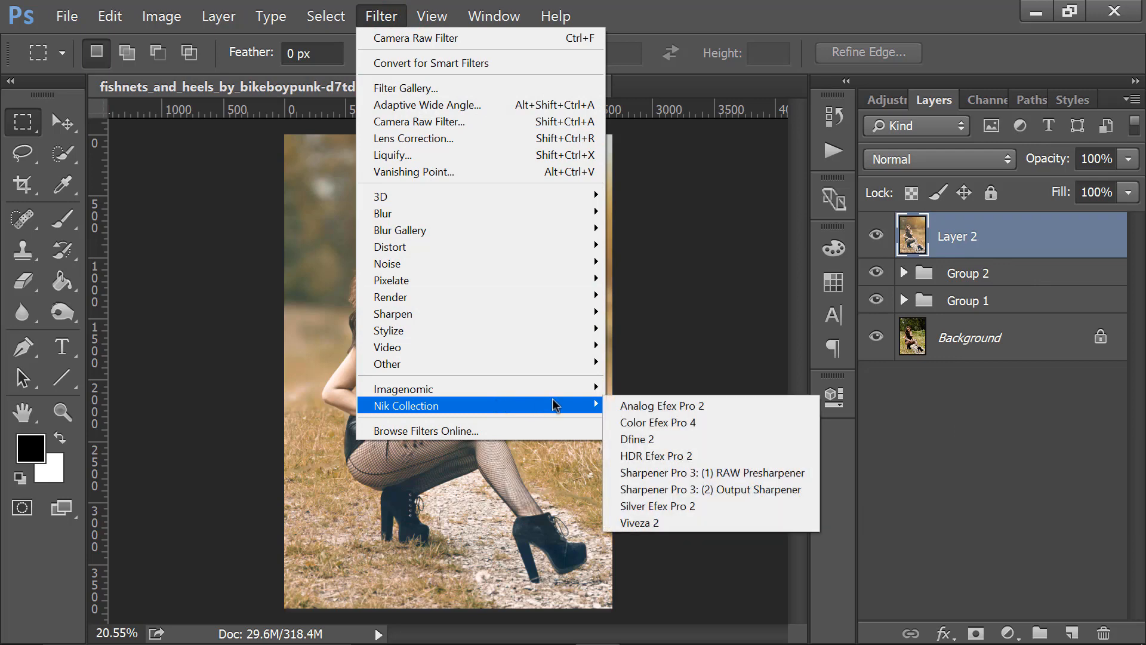
pyautogui.moveTo(573, 389)
pyautogui.click(622, 391)
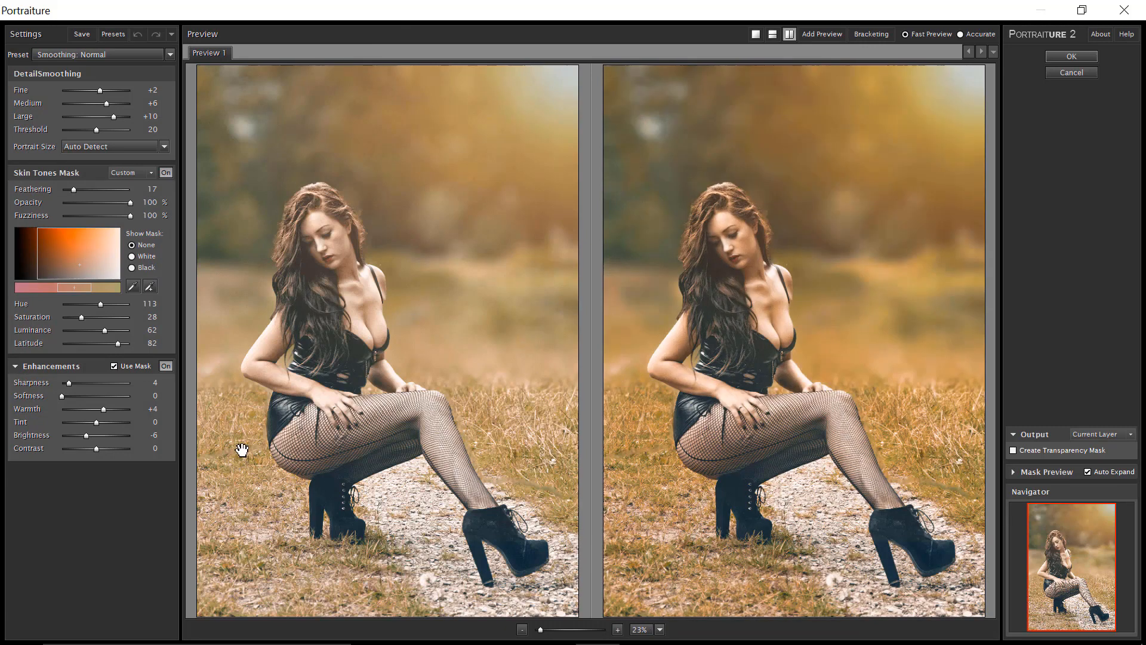
pyautogui.moveTo(101, 409); pyautogui.dragTo(103, 444)
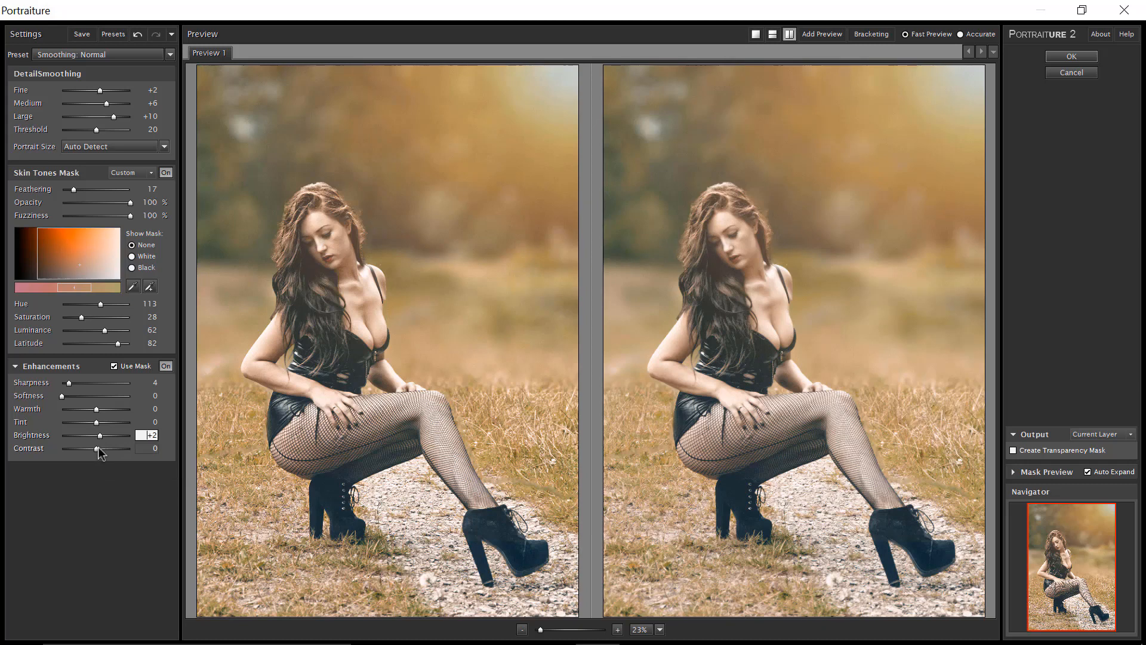
pyautogui.moveTo(96, 448); pyautogui.dragTo(99, 452)
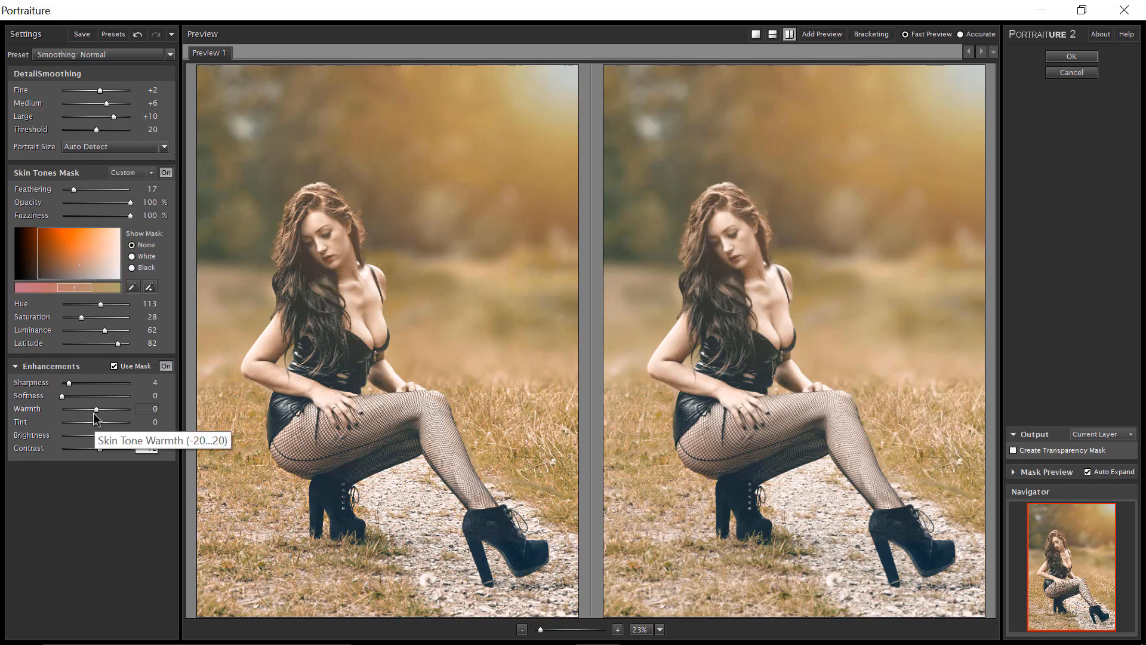
pyautogui.moveTo(95, 410); pyautogui.dragTo(100, 412)
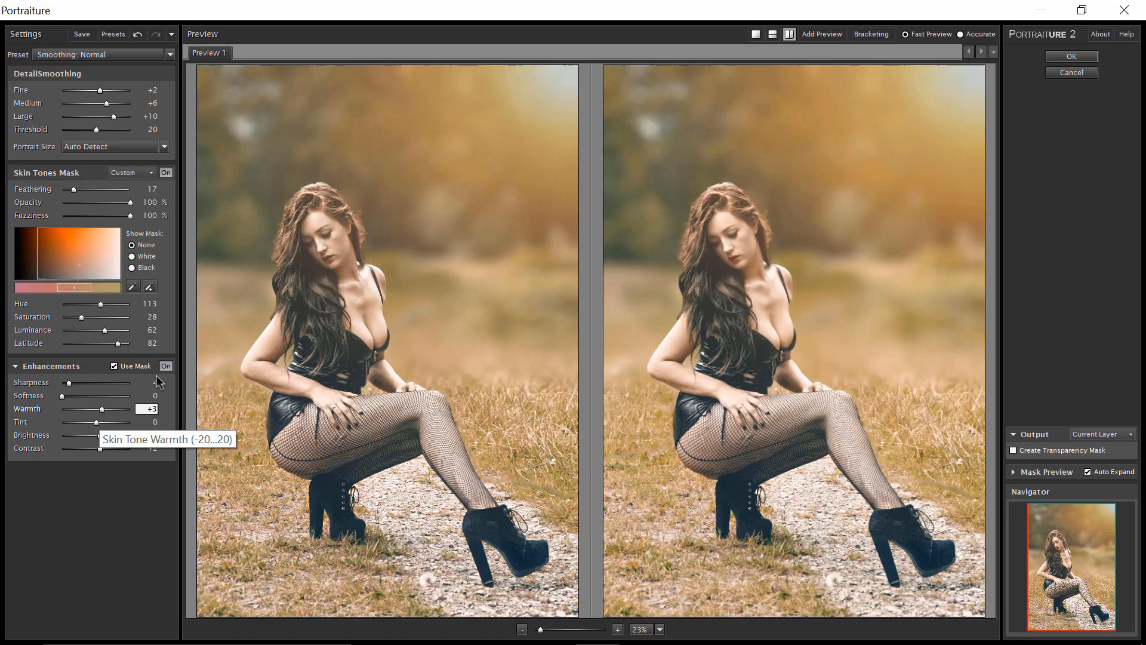
pyautogui.click(1072, 56)
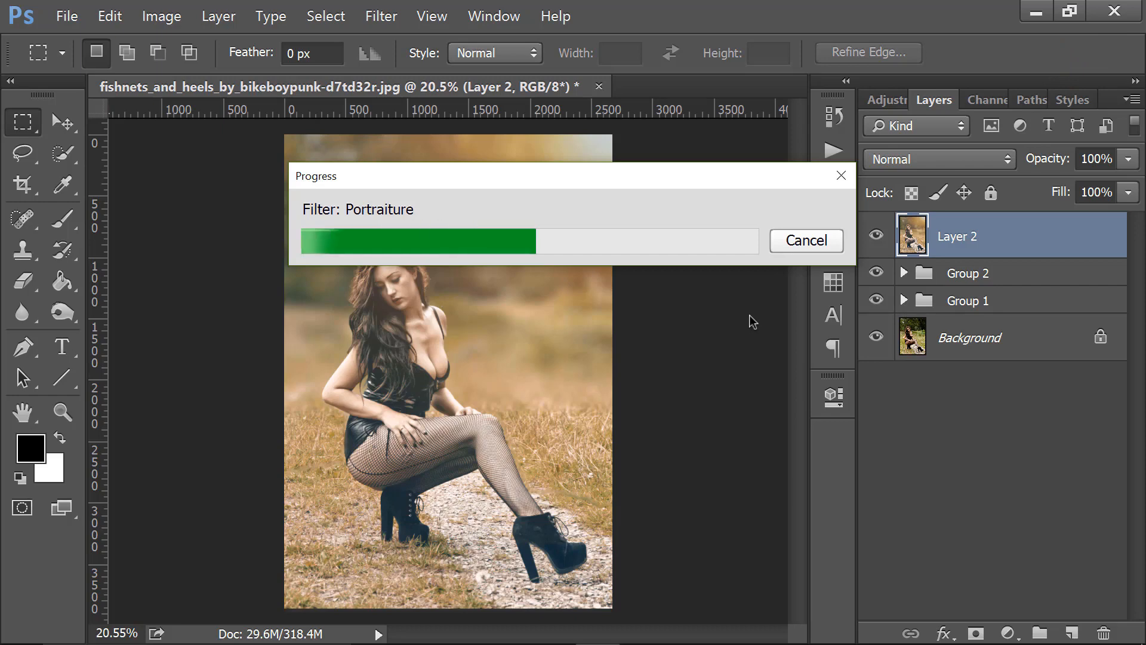
pyautogui.click(875, 236)
pyautogui.click(875, 235)
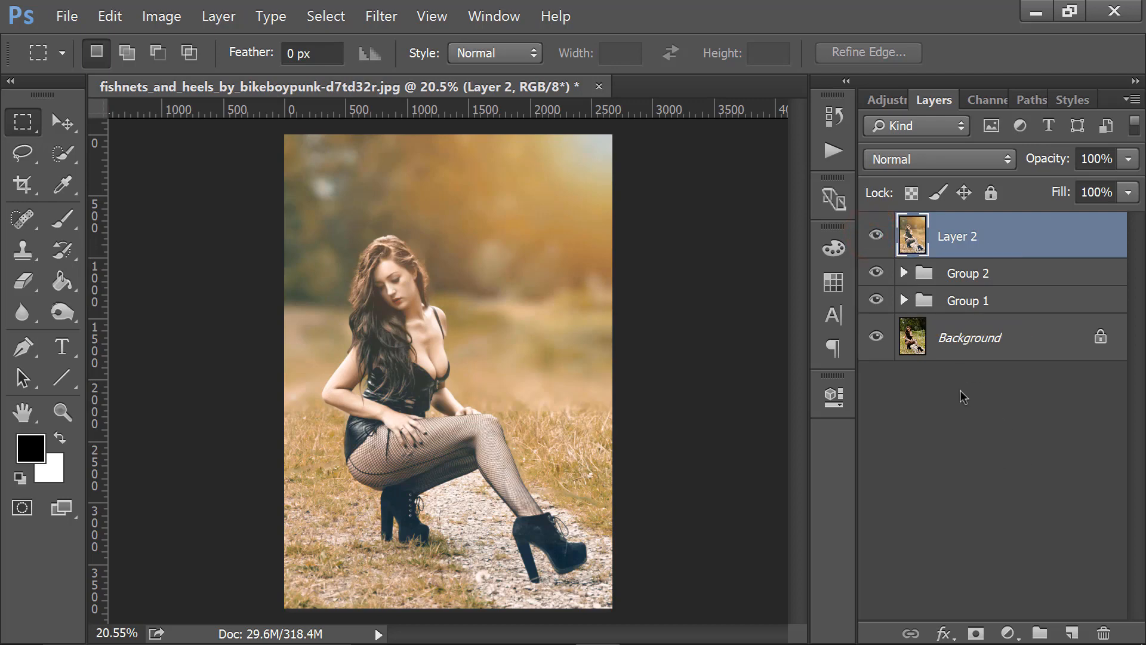
# - Lower the fill of the Portraiture-smoothed Layer 2 to 85%
pyautogui.click(1128, 193)
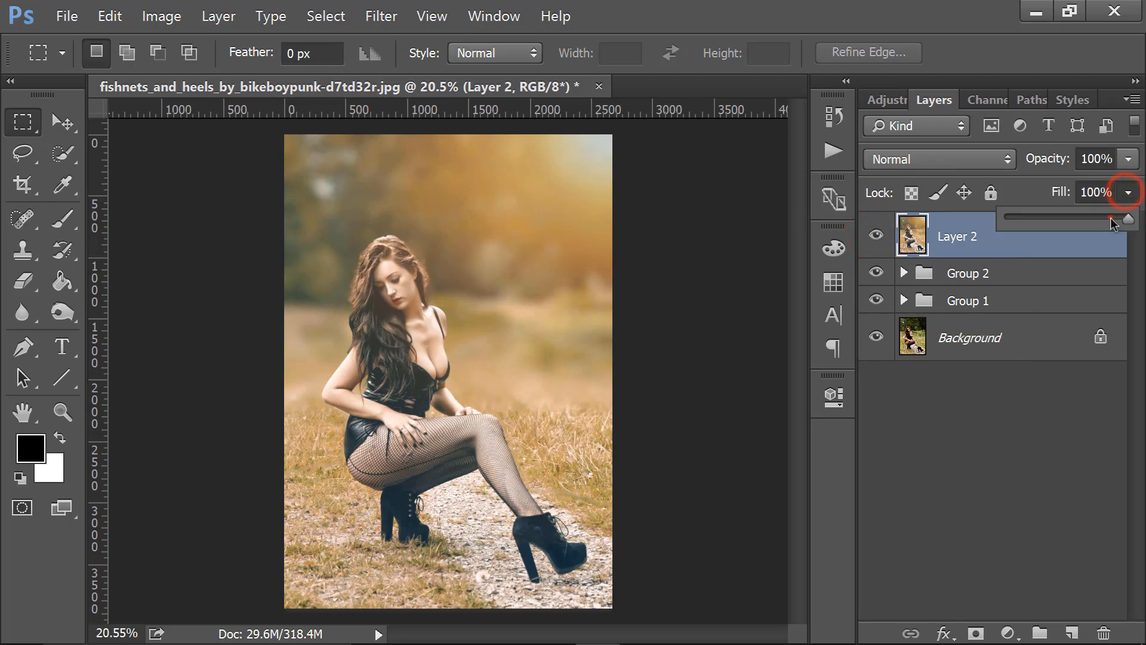
pyautogui.click(1110, 218)
pyautogui.click(967, 251)
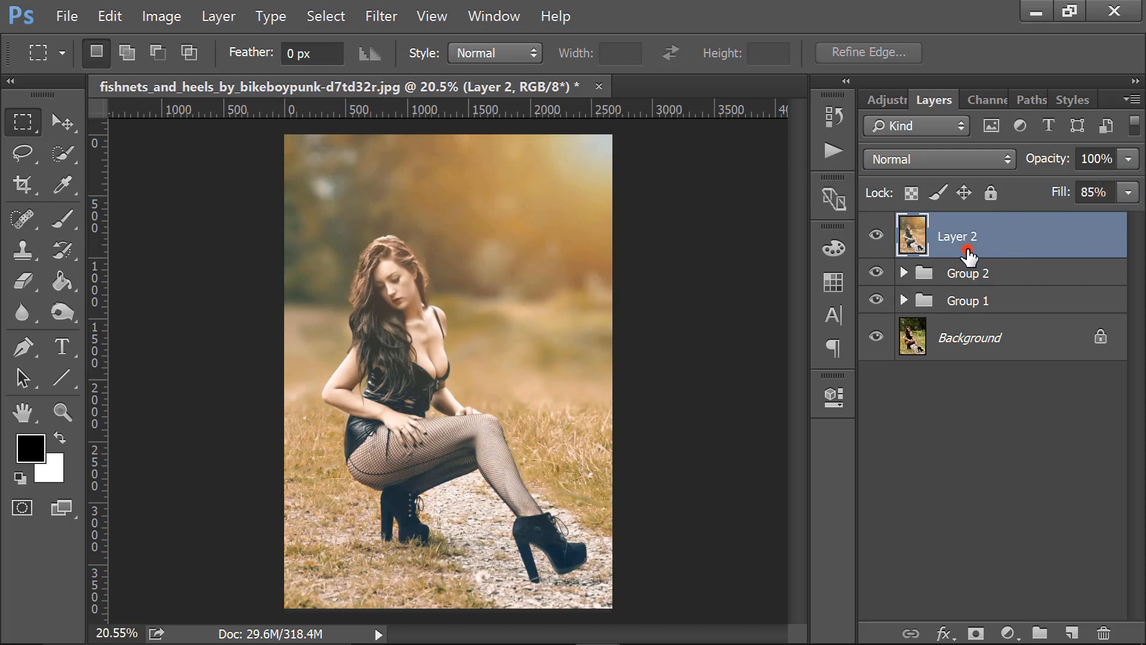
# - Add a Brightness/Contrast adjustment layer above Layer 2 with Brightness -2 and Contrast 6
pyautogui.click(1008, 633)
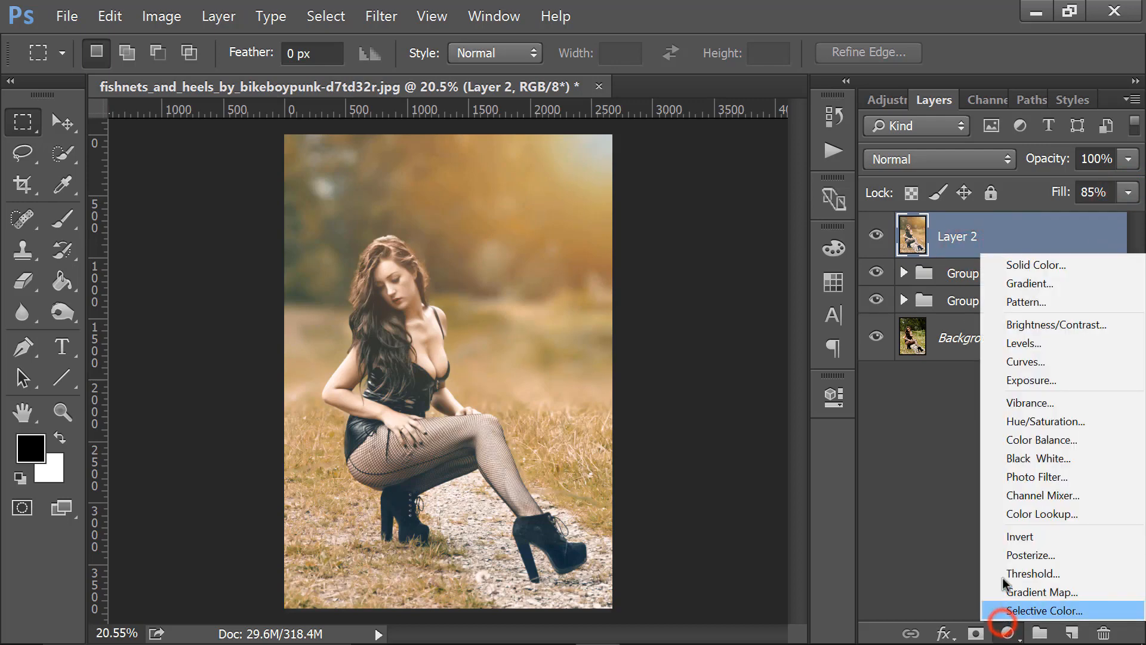
pyautogui.click(1033, 326)
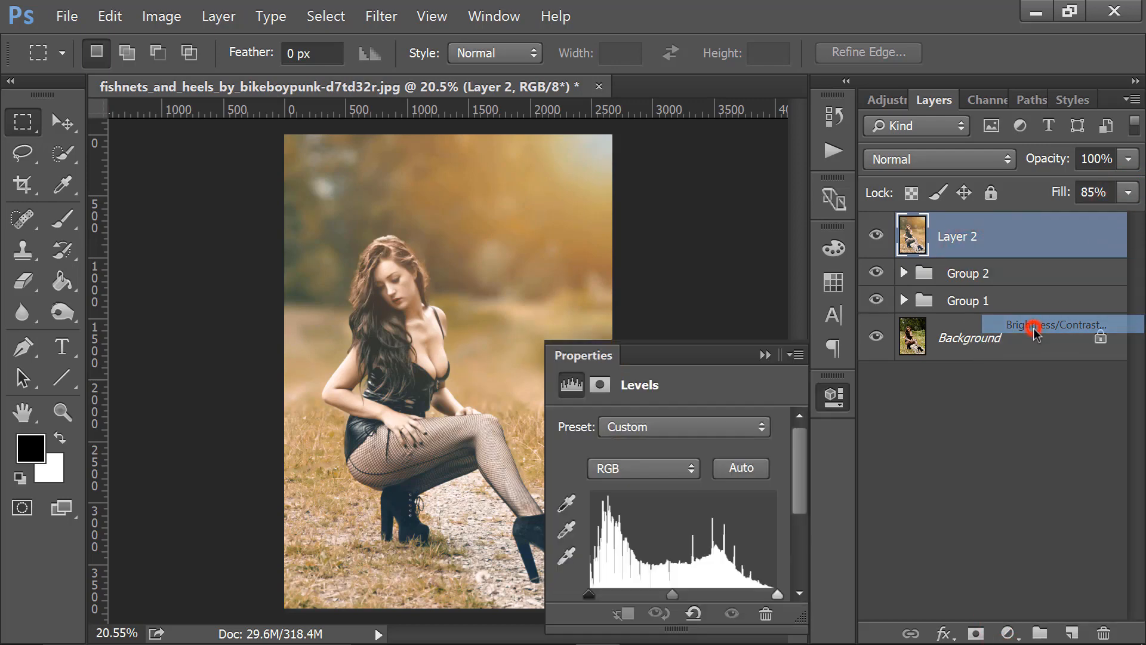
pyautogui.moveTo(653, 536)
pyautogui.mouseDown()
pyautogui.moveTo(713, 528)
pyautogui.moveTo(669, 525)
pyautogui.moveTo(681, 493)
pyautogui.moveTo(667, 489)
pyautogui.mouseUp()
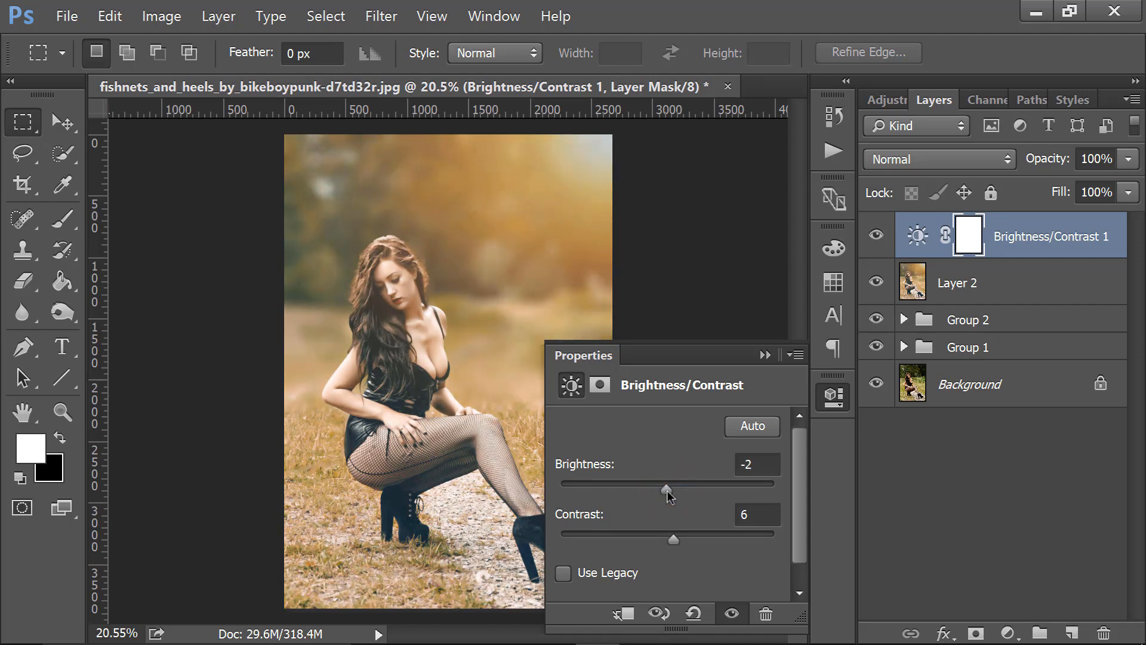
pyautogui.click(763, 356)
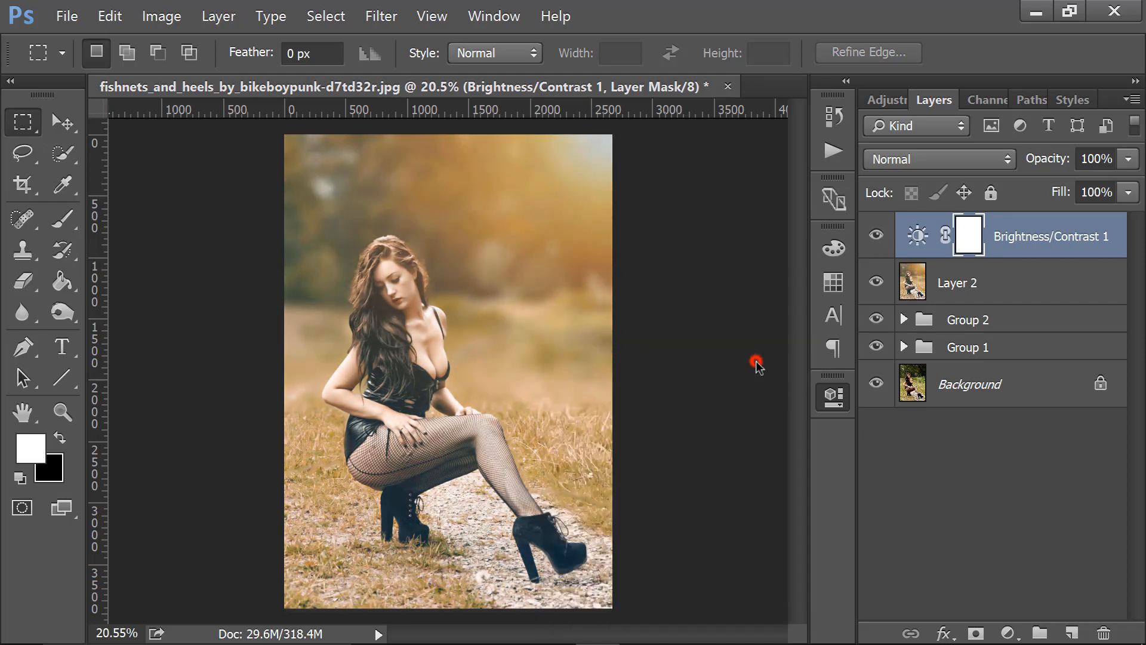
# - Group the Brightness/Contrast adjustment with Layer 2, and stamp all visible layers into a new layer on top
pyautogui.keyDown('shift'); pyautogui.click(985, 290); pyautogui.keyUp('shift')
pyautogui.moveTo(991, 285); pyautogui.dragTo(1039, 631)
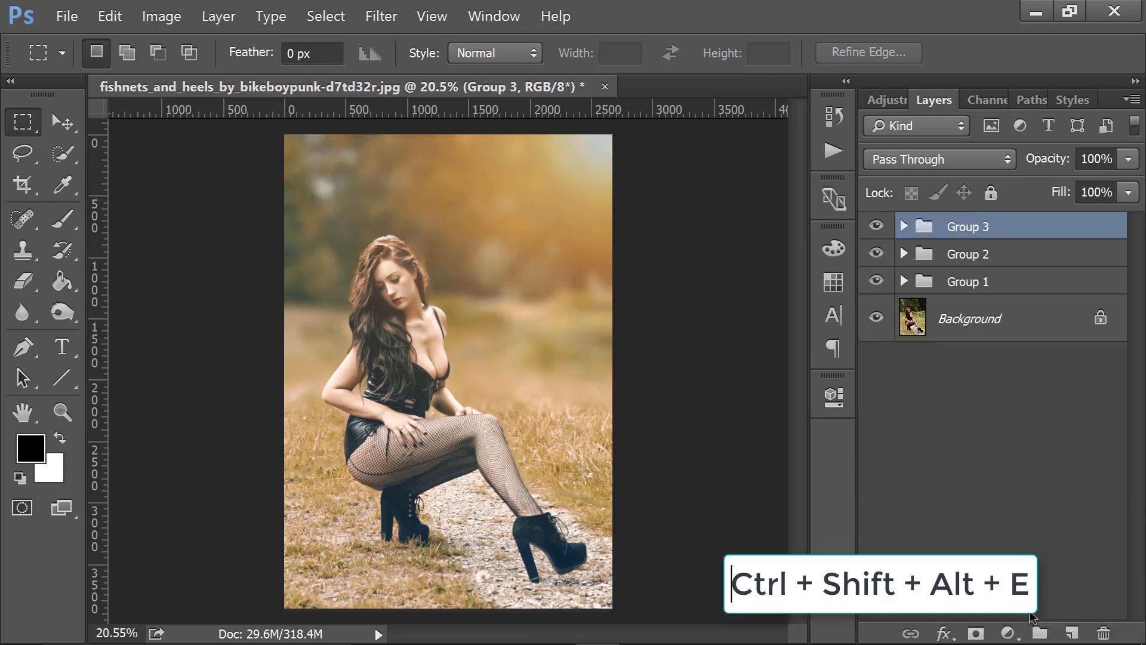
pyautogui.hotkey('ctrl', 'shift', 'alt', 'e')
# - Duplicate the stamped Layer 3 and fill the copy with 50% Gray in Normal mode at 100% opacity
pyautogui.moveTo(996, 236); pyautogui.dragTo(1072, 631)
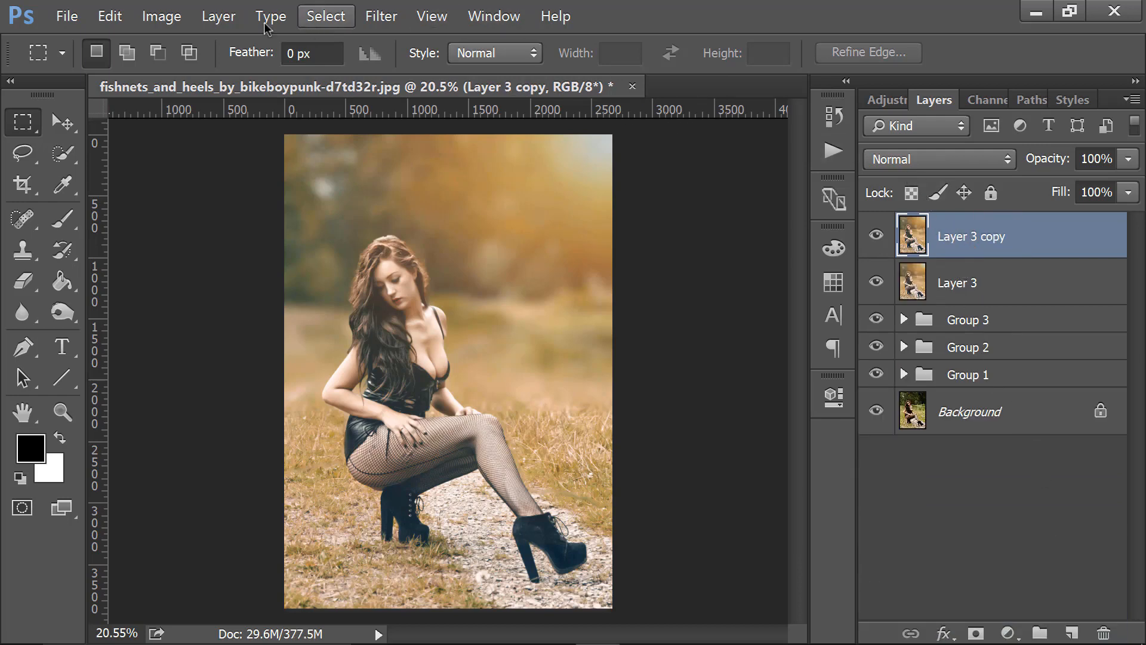
pyautogui.click(110, 16)
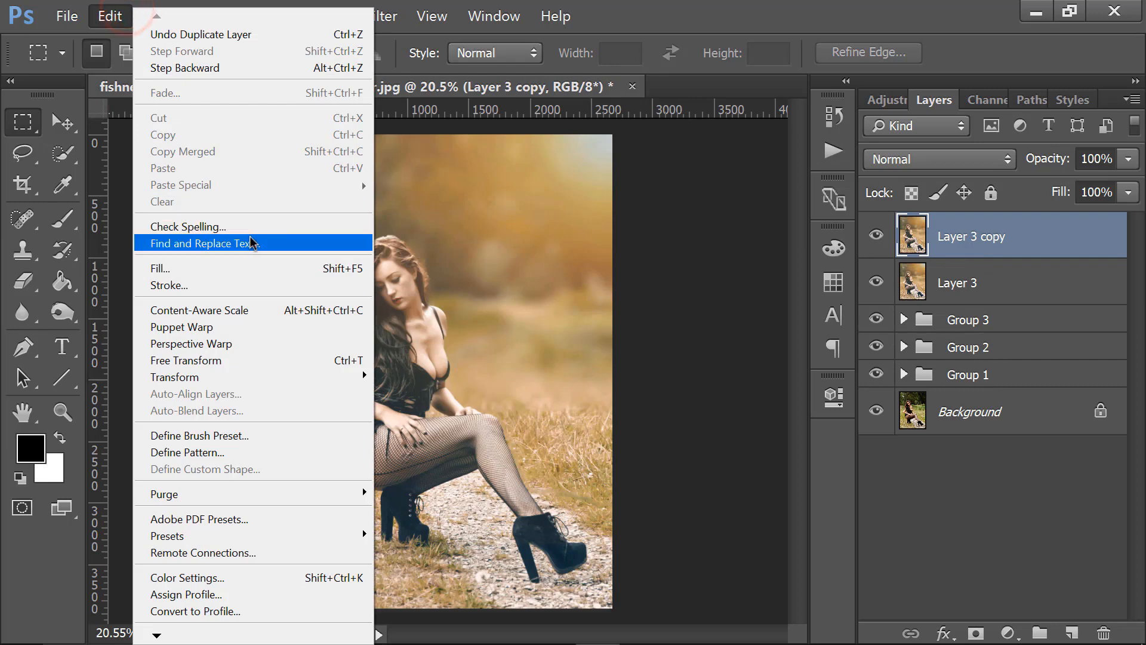
pyautogui.click(253, 269)
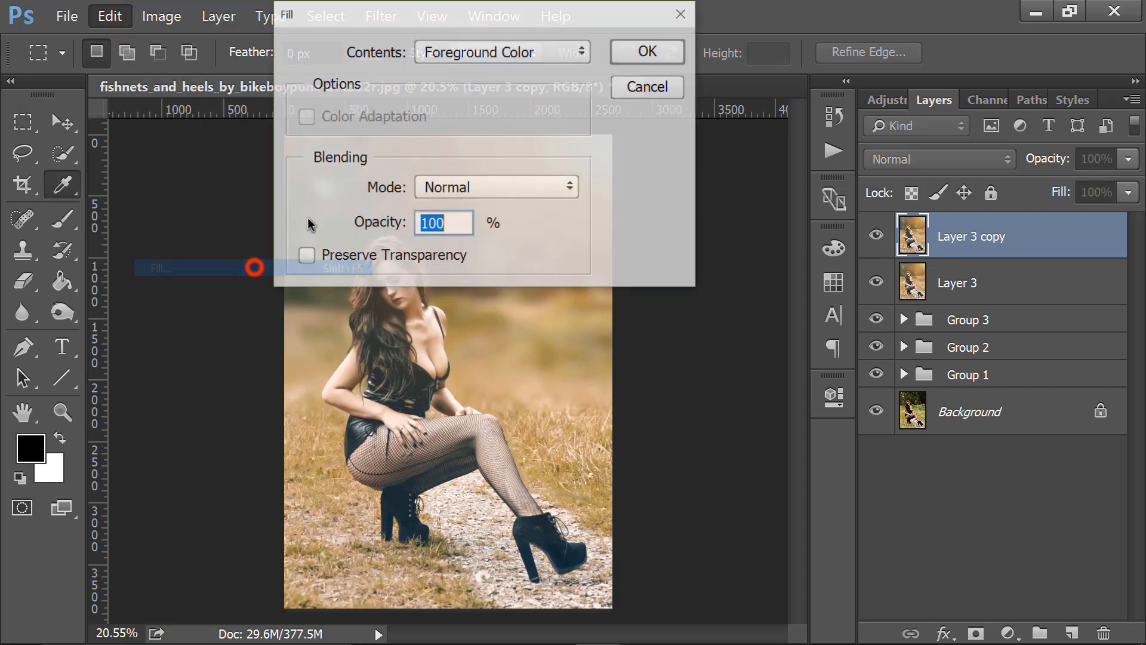
pyautogui.click(470, 54)
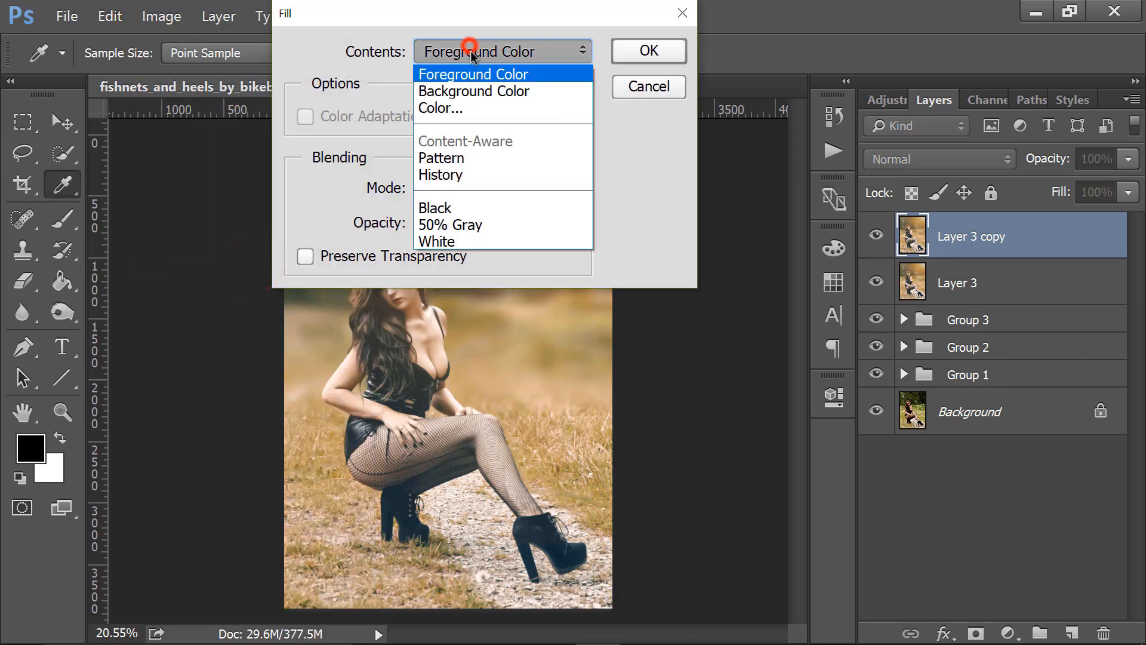
pyautogui.click(472, 225)
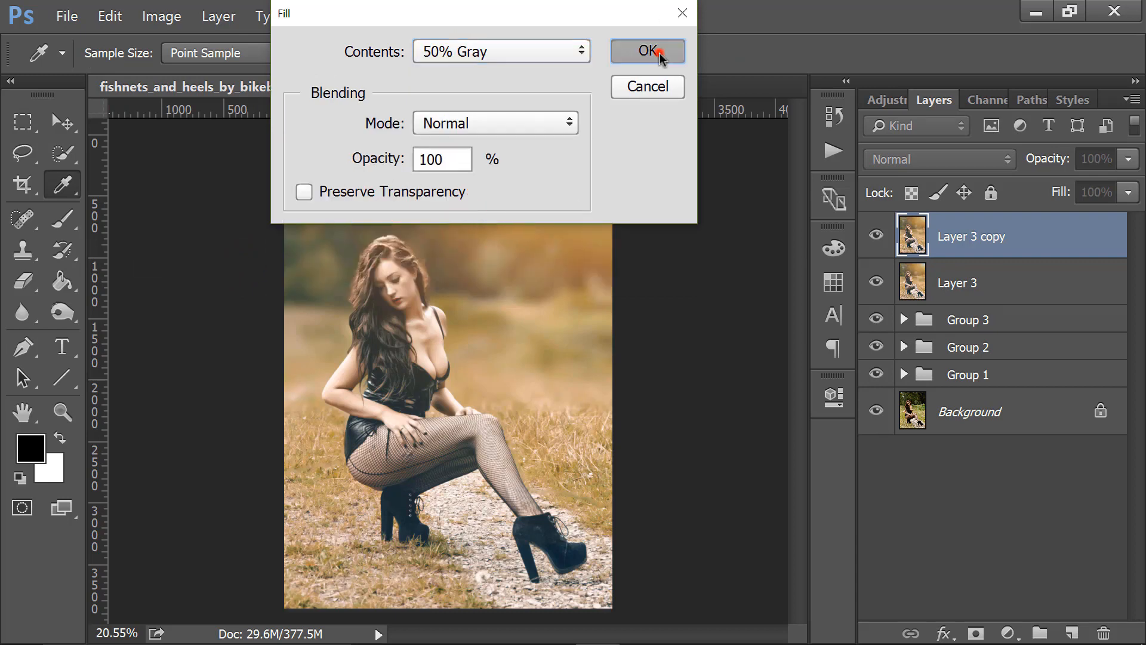
pyautogui.click(659, 51)
pyautogui.press('m')
# - Set the gray layer's blend mode to Overlay and toggle its visibility to check the effect
pyautogui.click(893, 160)
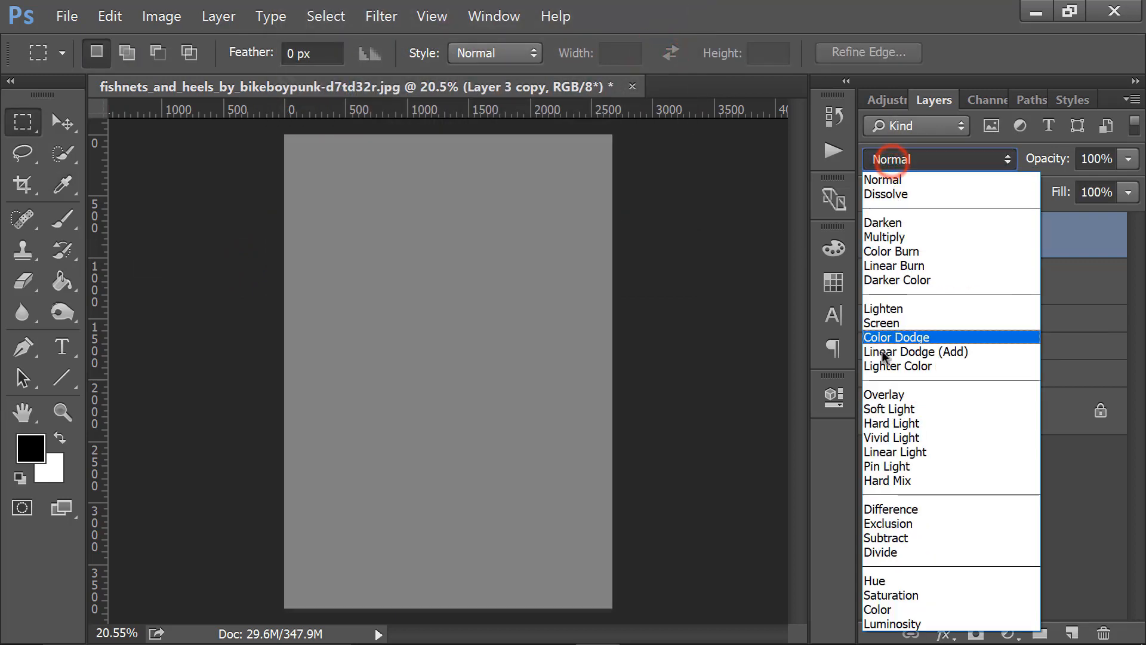
pyautogui.click(884, 394)
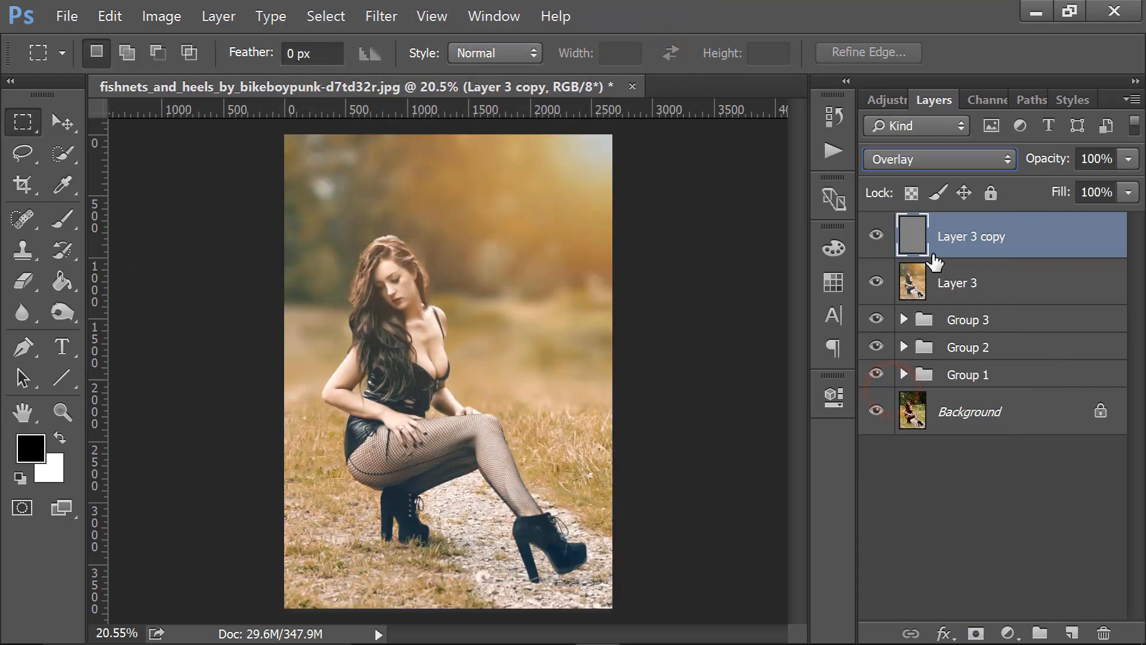
pyautogui.click(875, 237)
pyautogui.click(875, 236)
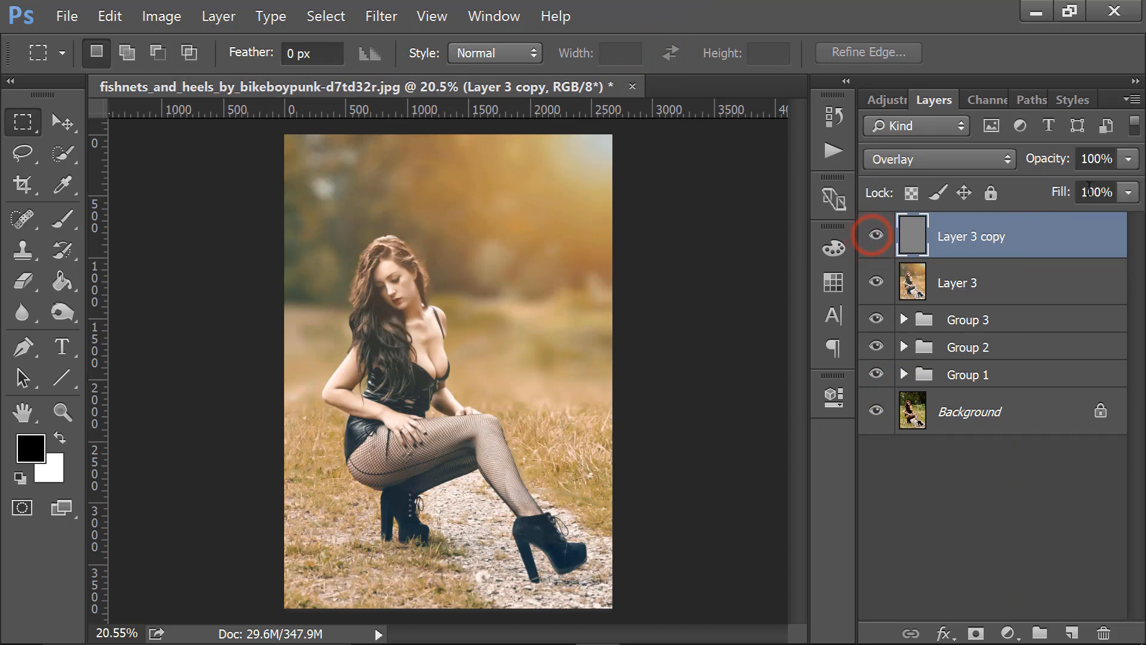
# - Group the gray Overlay layer with Layer 3, and stamp all visible layers into a new top layer
pyautogui.keyDown('shift'); pyautogui.click(1007, 286); pyautogui.keyUp('shift')
pyautogui.moveTo(993, 235); pyautogui.dragTo(1040, 633)
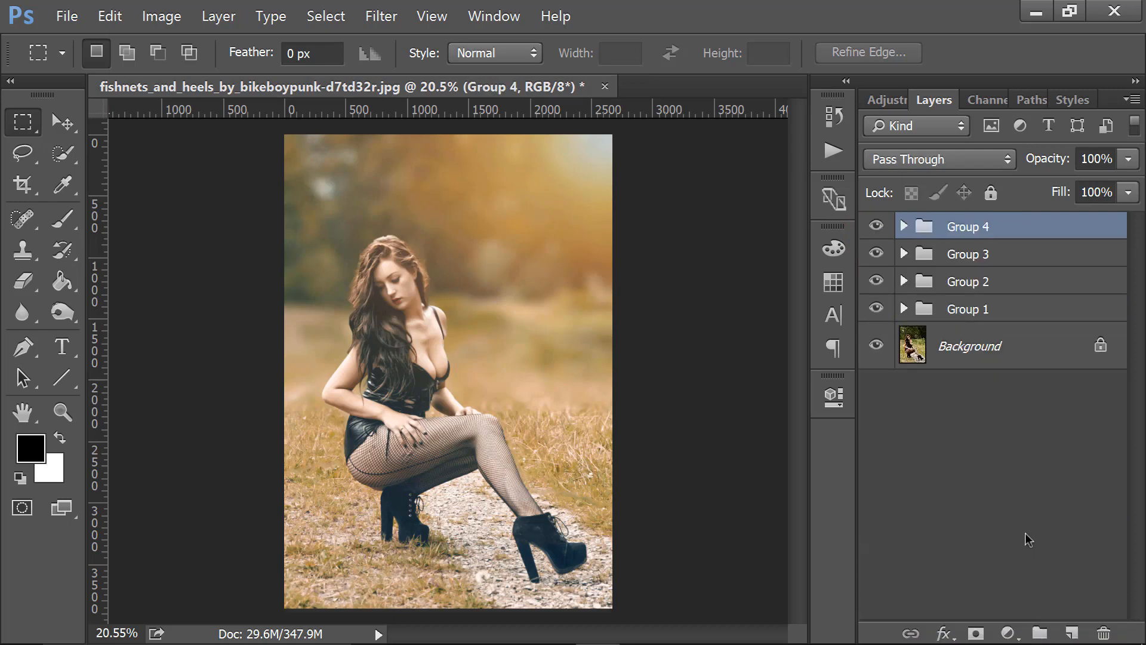
pyautogui.hotkey('ctrl', 'shift', 'alt', 'e')
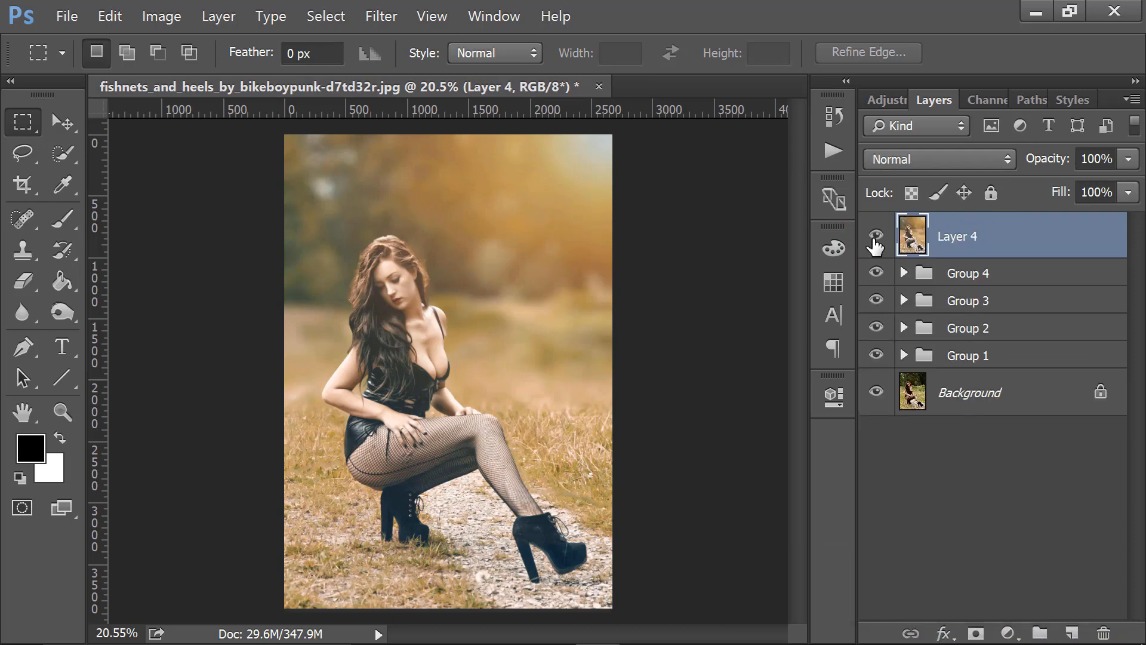
# - Hide Groups 1 to 4 and toggle the stamped Layer 4 to compare the finished edit with the original photo
pyautogui.click(876, 273)
pyautogui.click(876, 300)
pyautogui.click(875, 328)
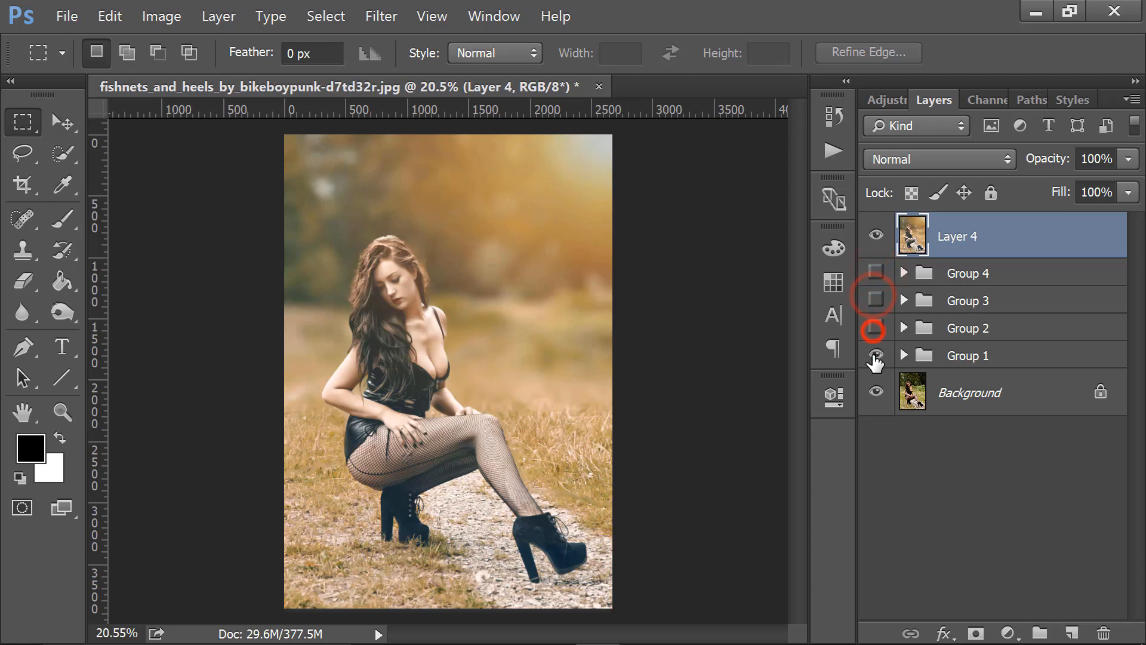
pyautogui.click(874, 355)
pyautogui.click(875, 236)
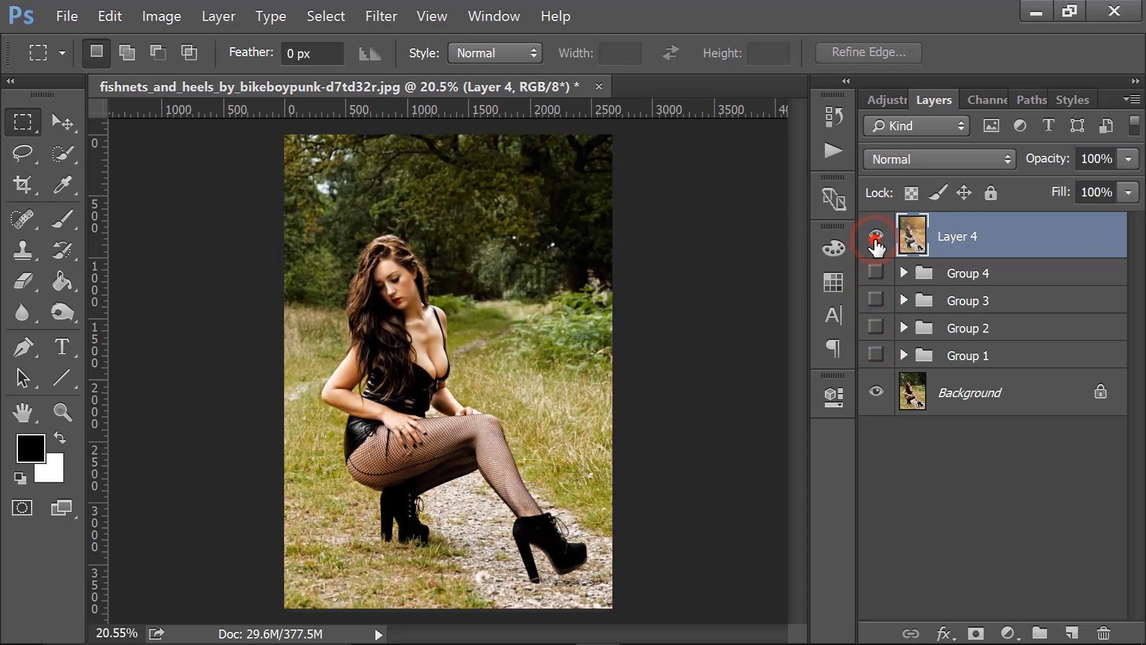
pyautogui.click(876, 236)
pyautogui.click(875, 236)
pyautogui.click(876, 236)
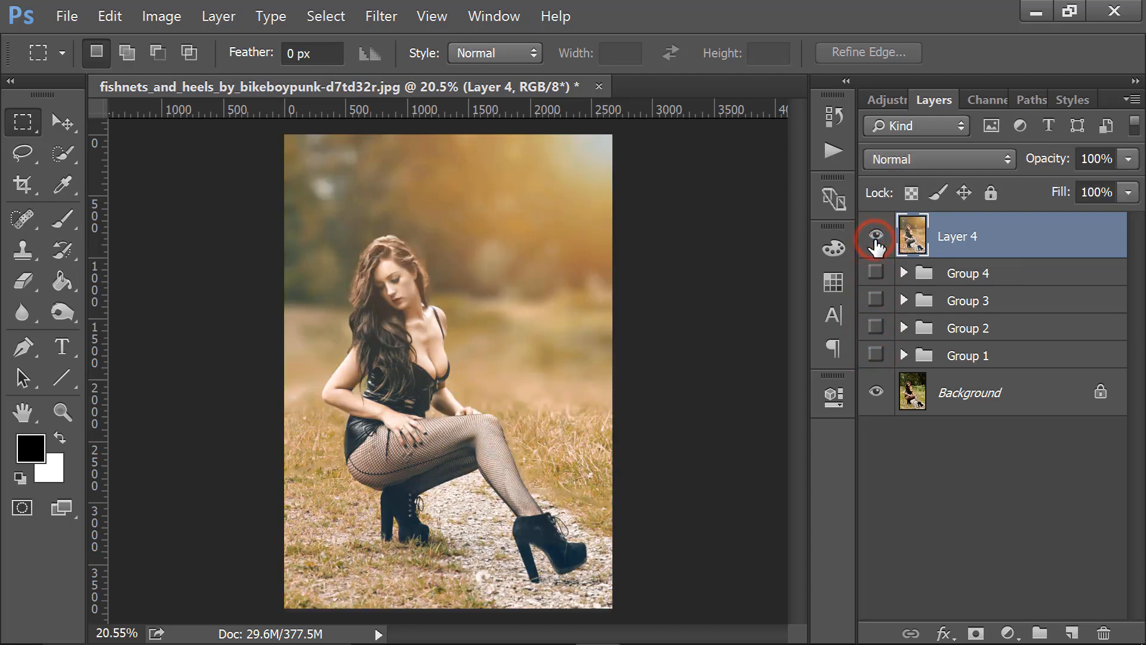
# - Make all four layer groups visible again beneath Layer 4
pyautogui.click(875, 272)
pyautogui.click(875, 300)
pyautogui.click(875, 327)
pyautogui.click(875, 355)
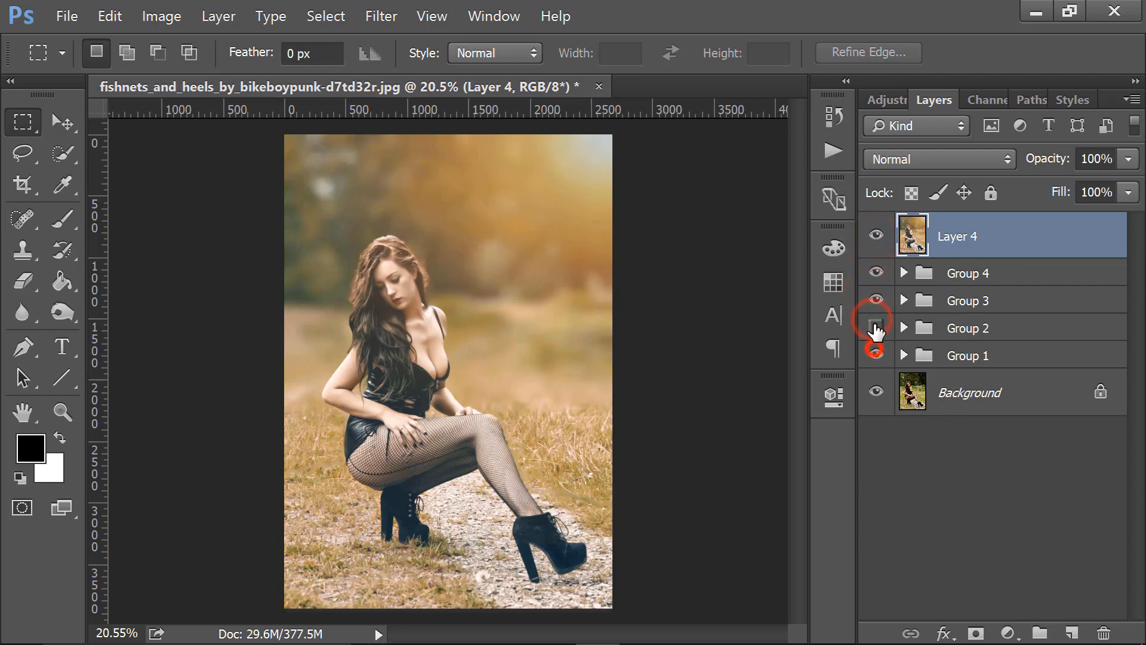
pyautogui.click(876, 327)
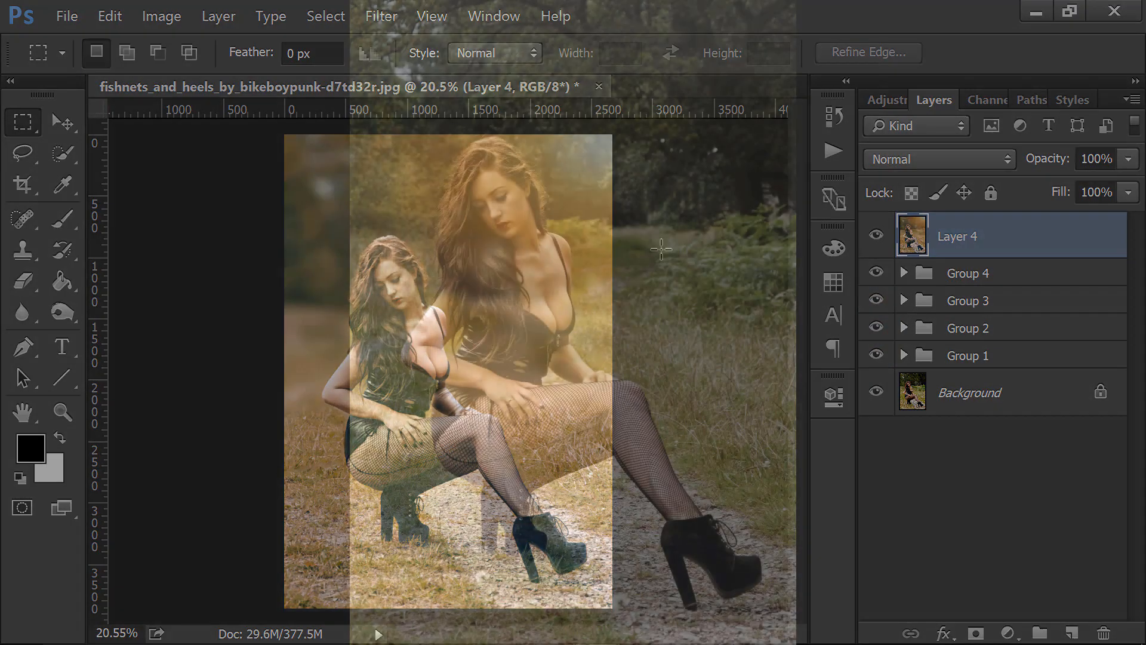